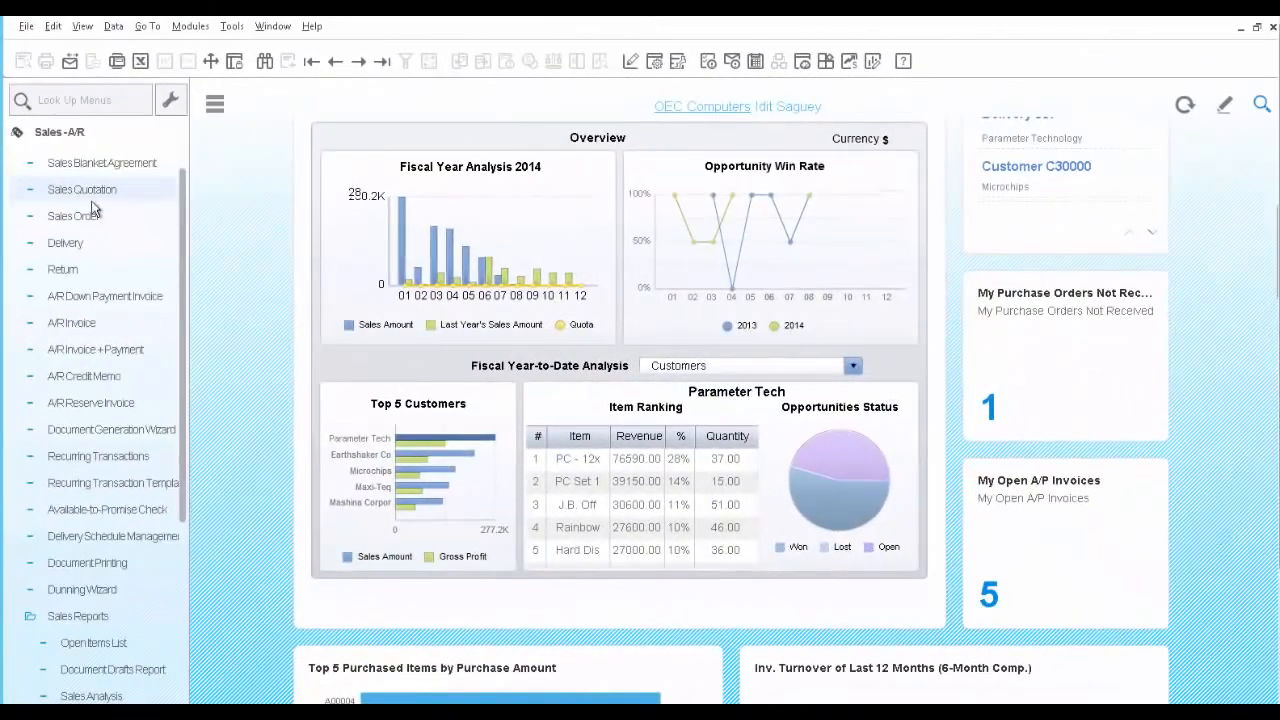
Open a new sales quotation and choose Earthshaker Corporation as its customer.
click(90, 195)
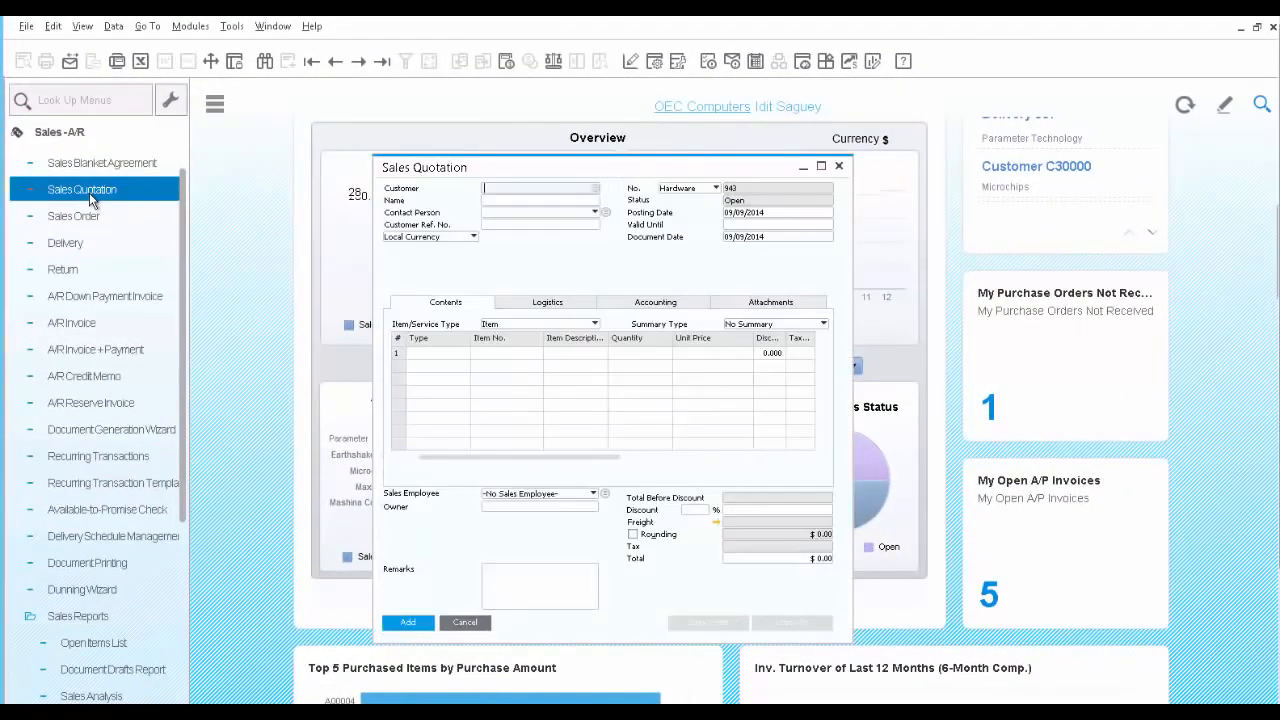
click(595, 189)
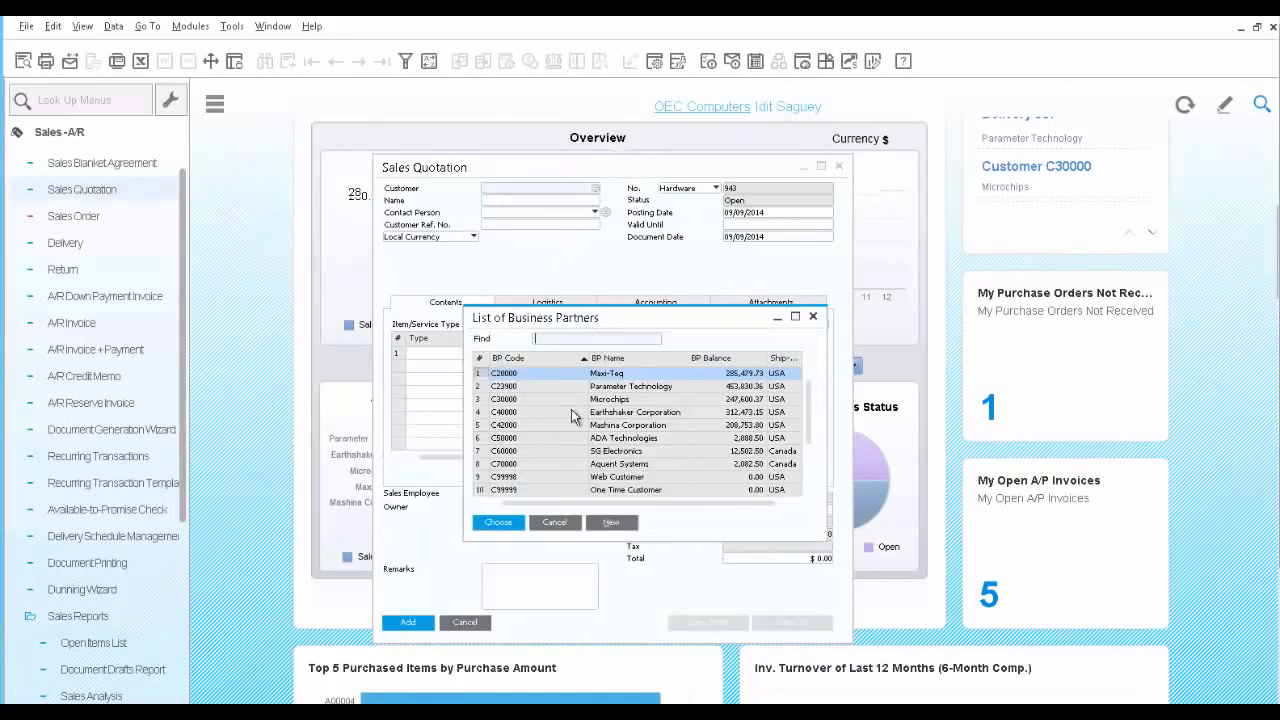
click(573, 412)
click(499, 523)
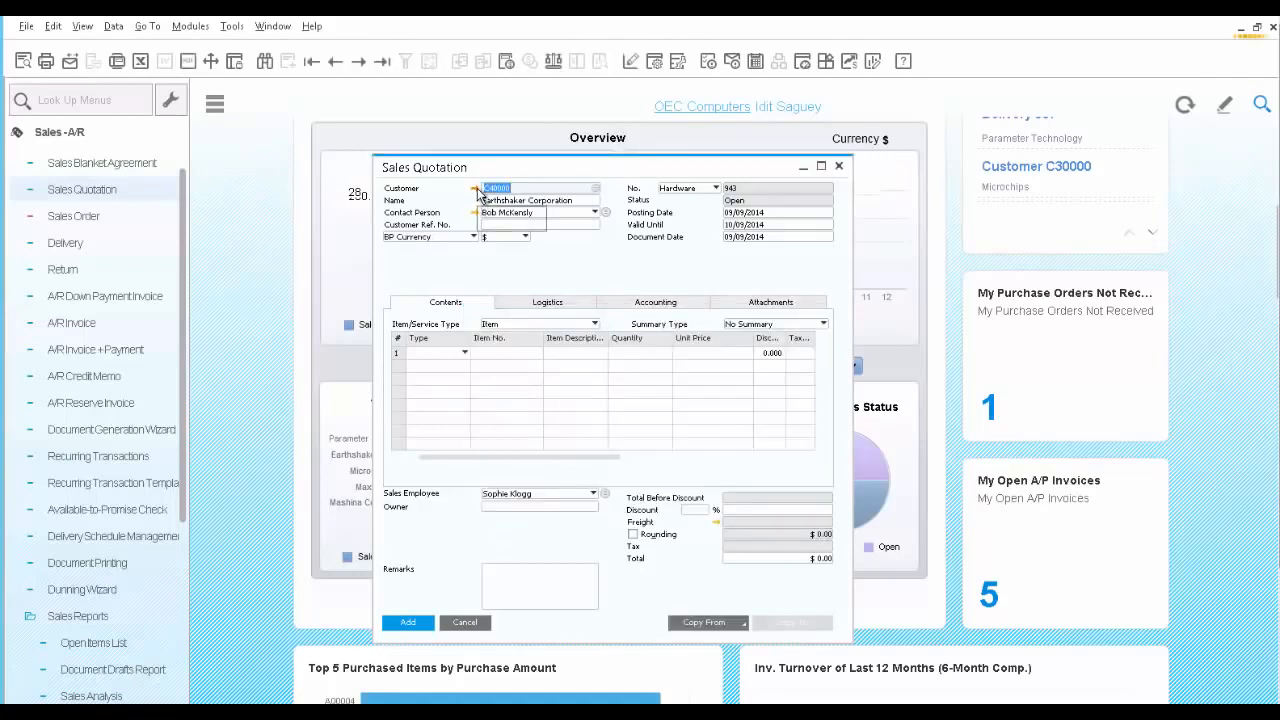
Open Earthshaker Corporation's master data from the quotation and review its contact persons, addresses and payment terms.
click(476, 189)
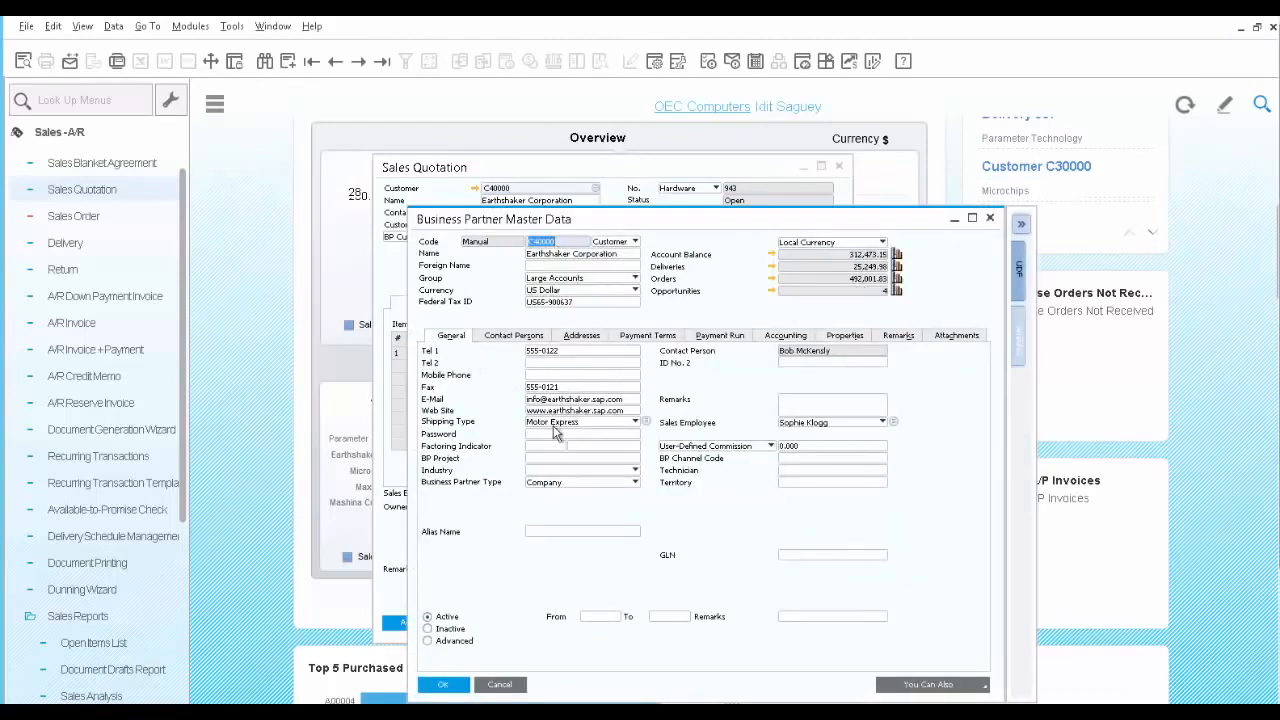
click(524, 336)
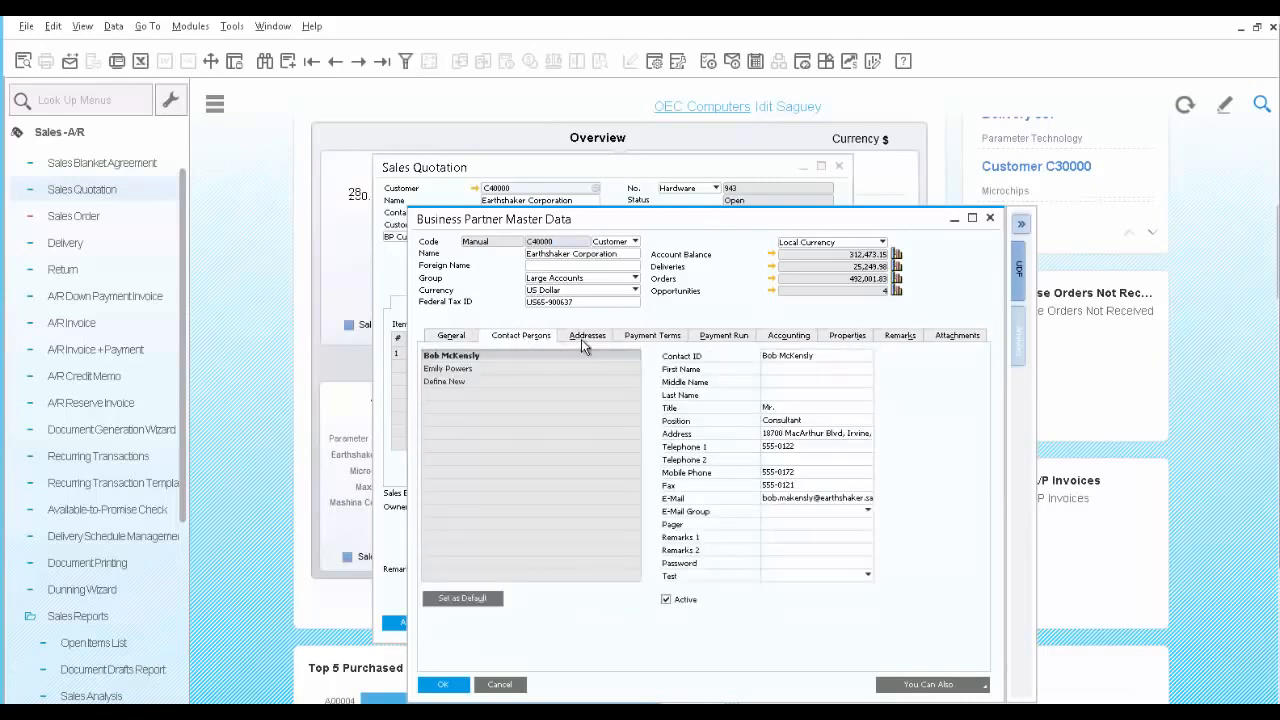
click(582, 338)
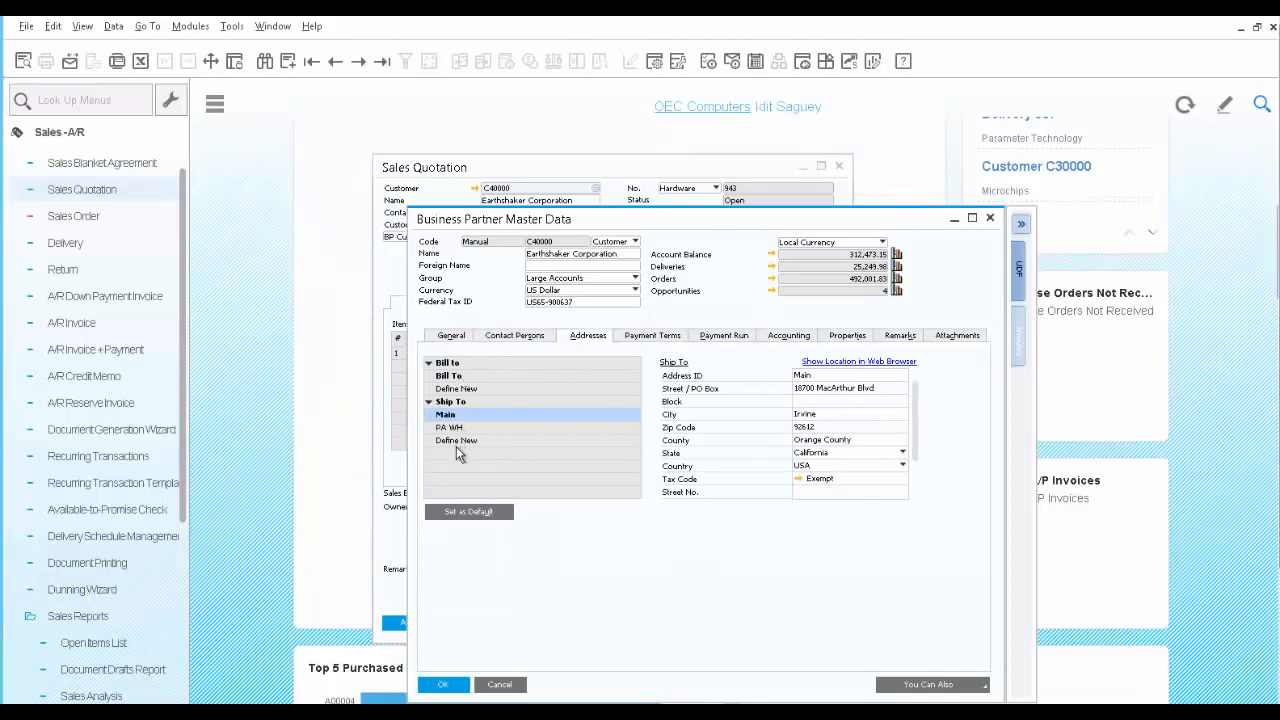
click(652, 337)
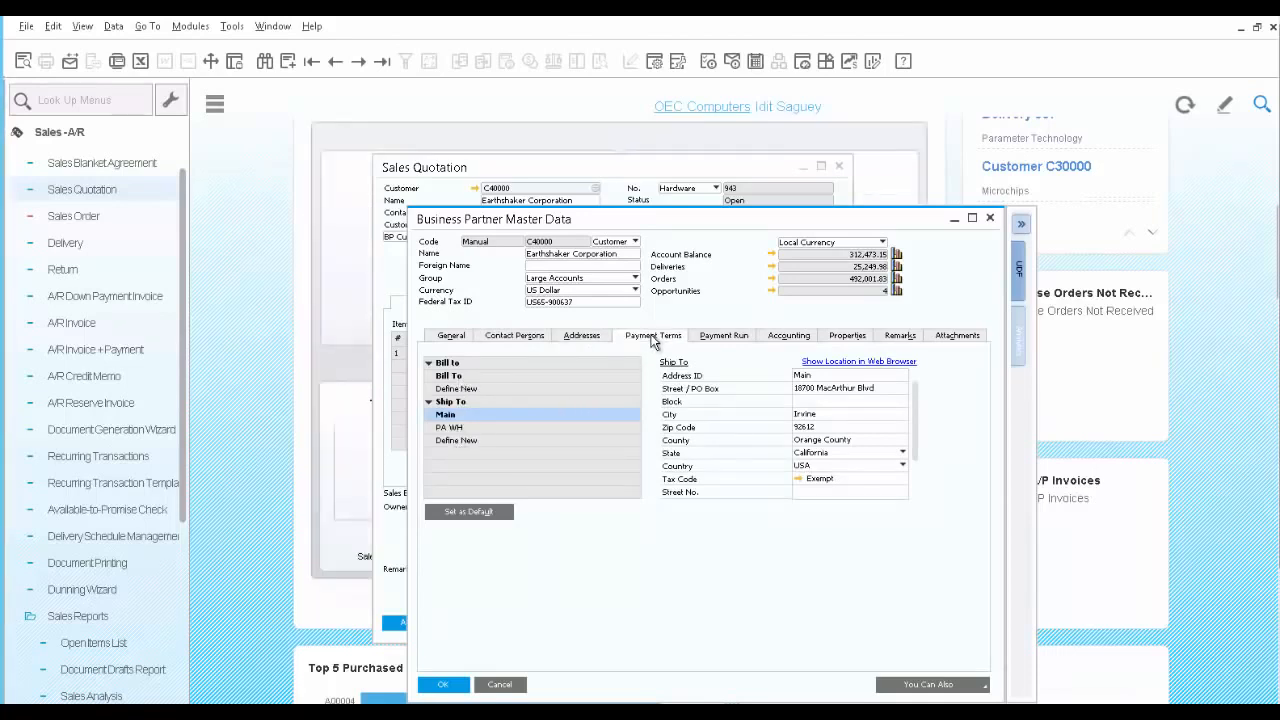
Examine the customer's analytics charts for Top 5 Items, BPBalances and Sales Amounts, then close the master data.
click(1020, 345)
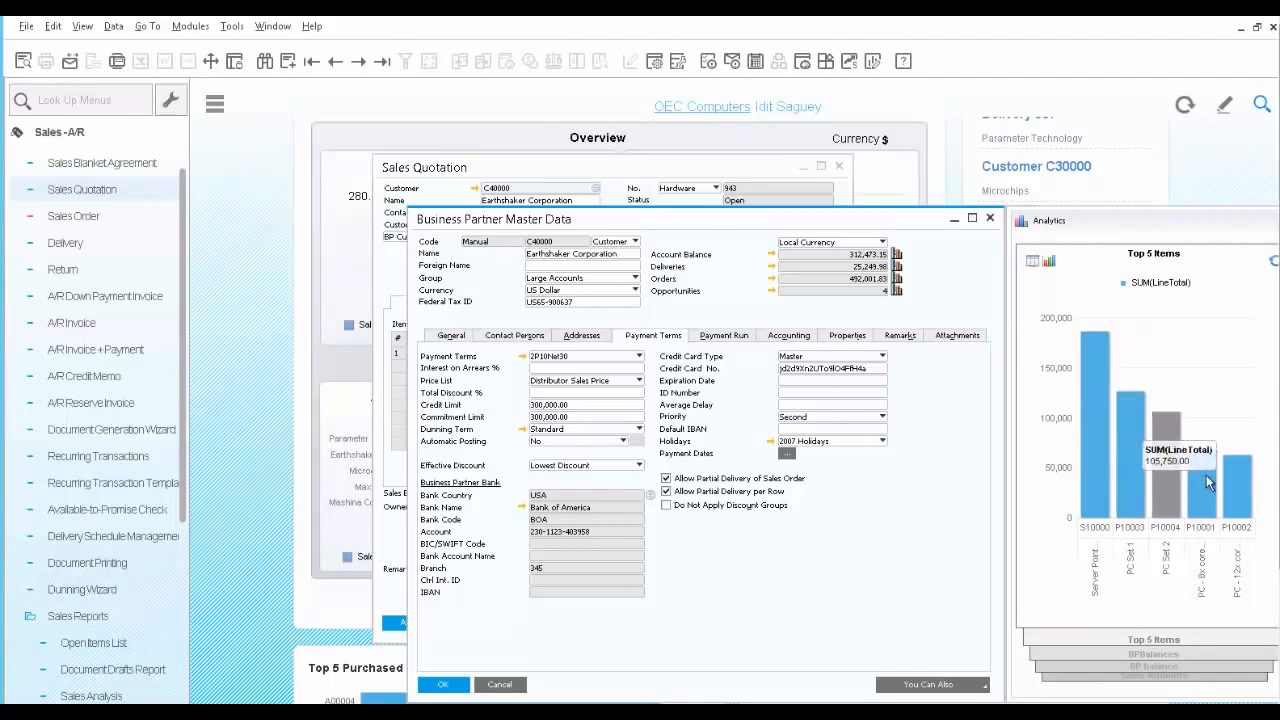
click(1149, 656)
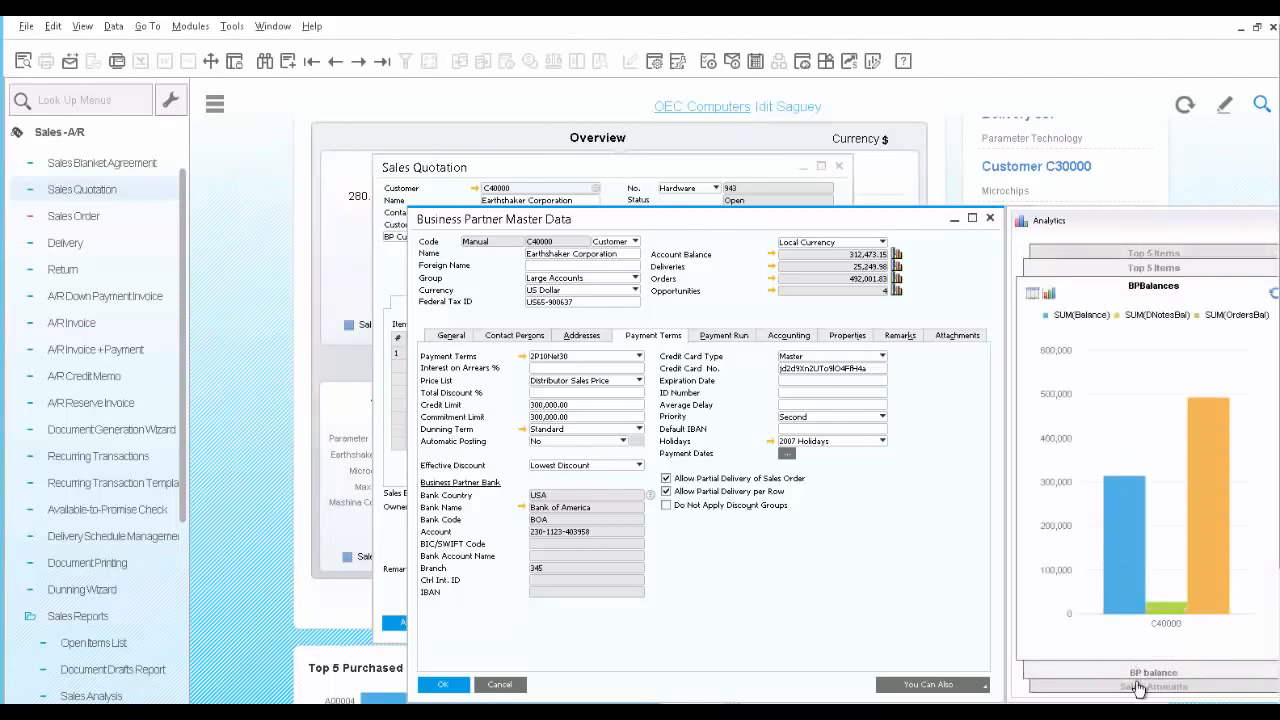
click(1138, 688)
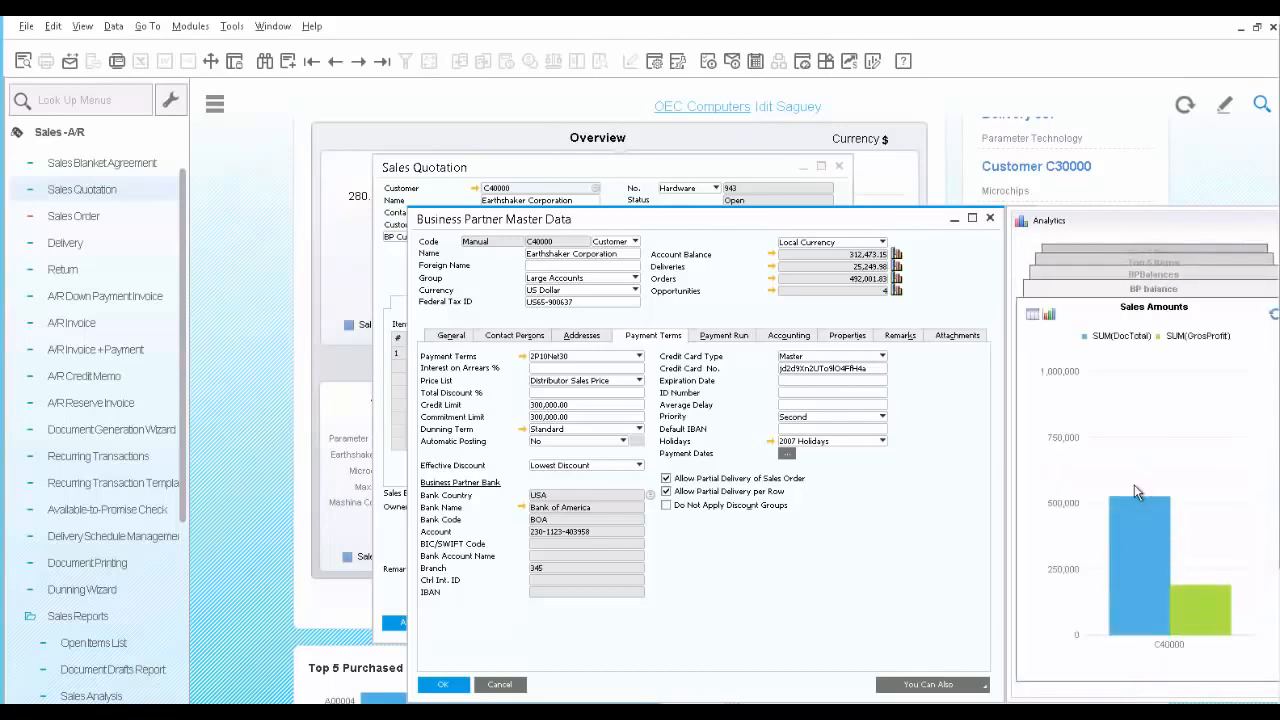
mouse_move(1137, 525)
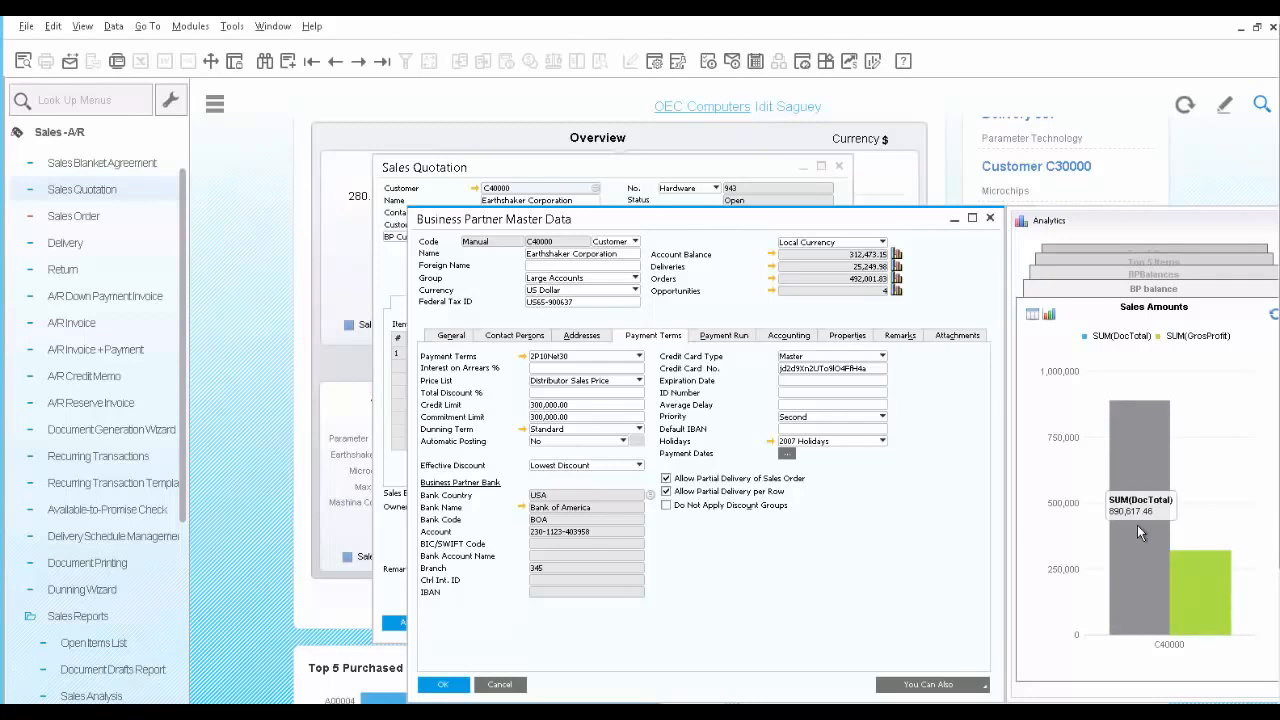
click(990, 219)
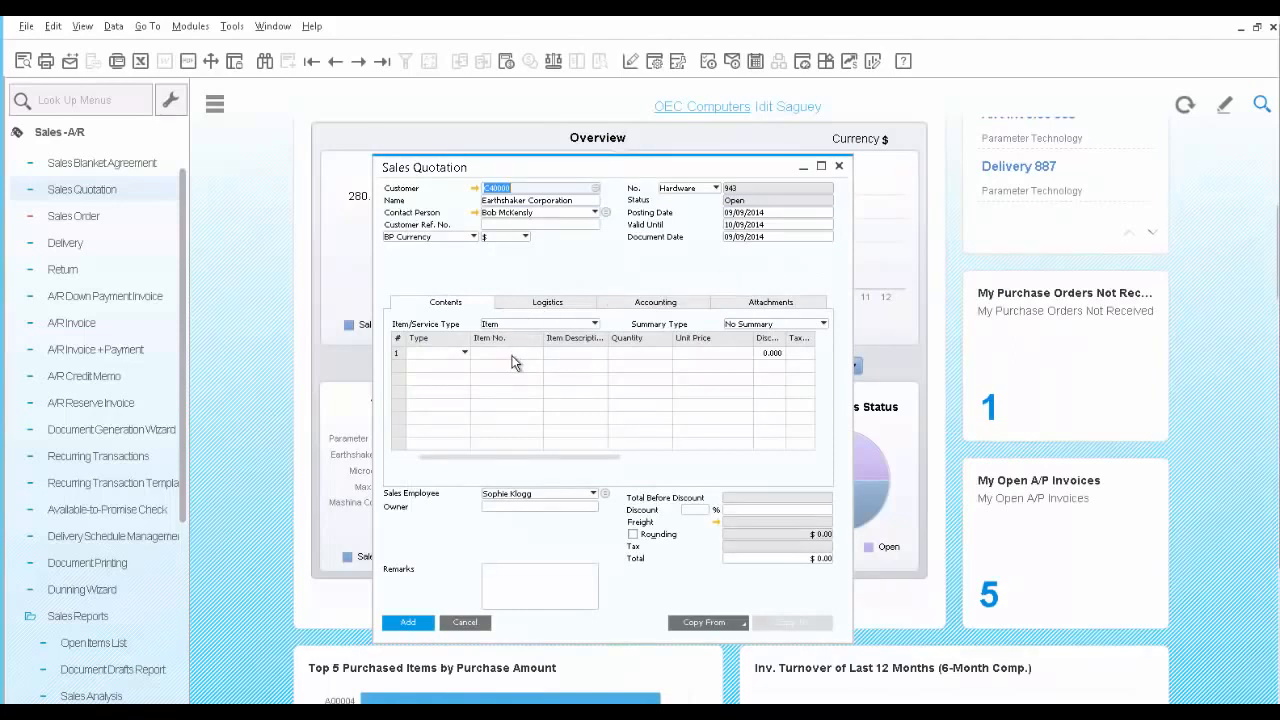
Enter item S10000, Server Point 10000 Premium, in the first row of the quotation.
click(513, 362)
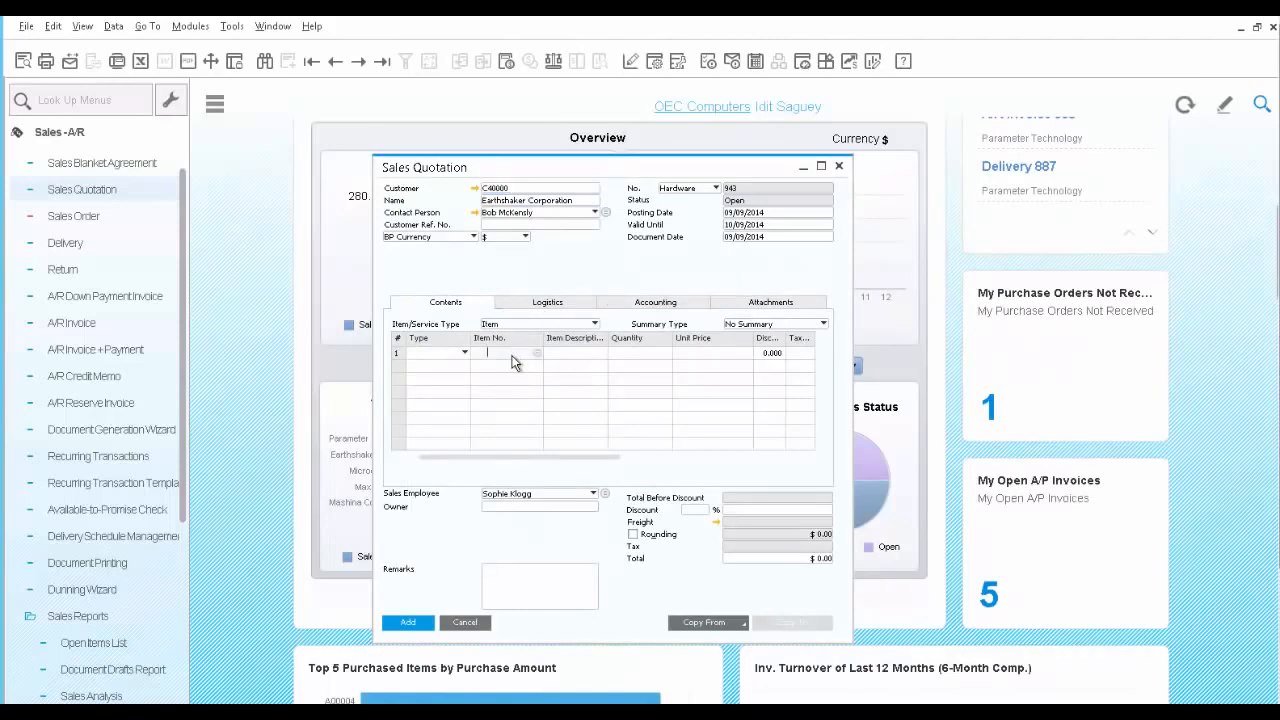
text(S1)
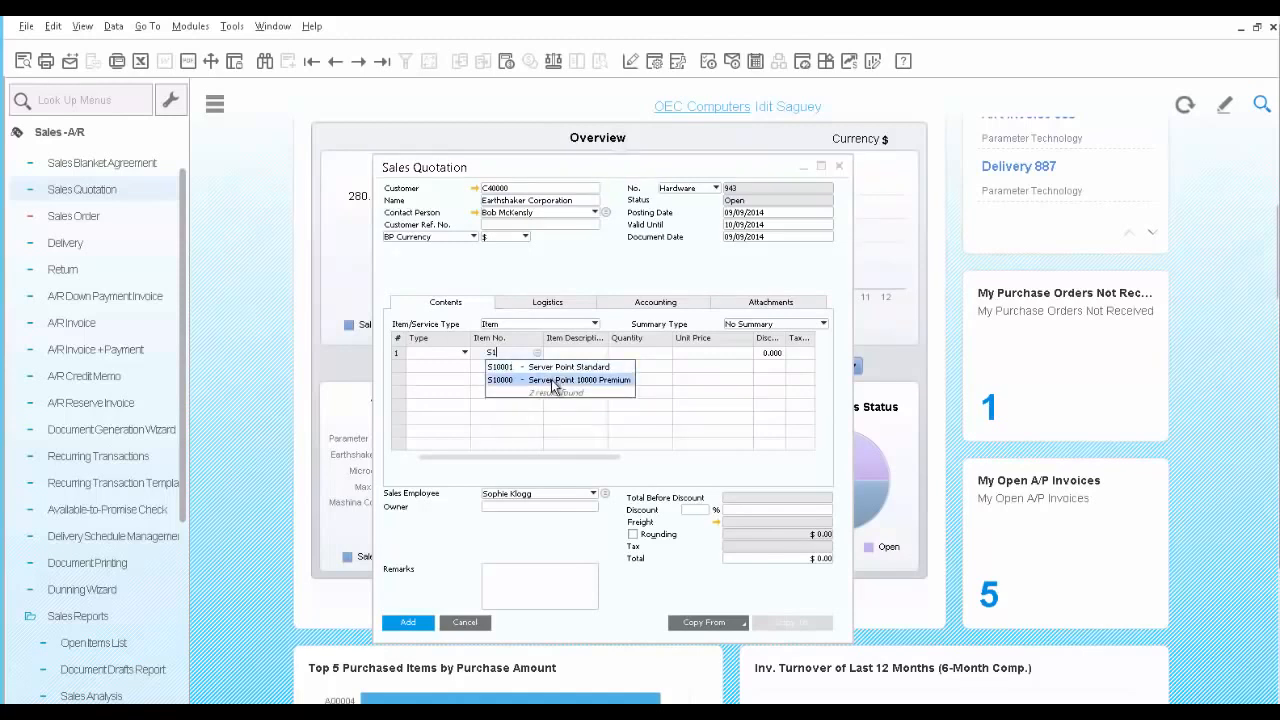
click(555, 381)
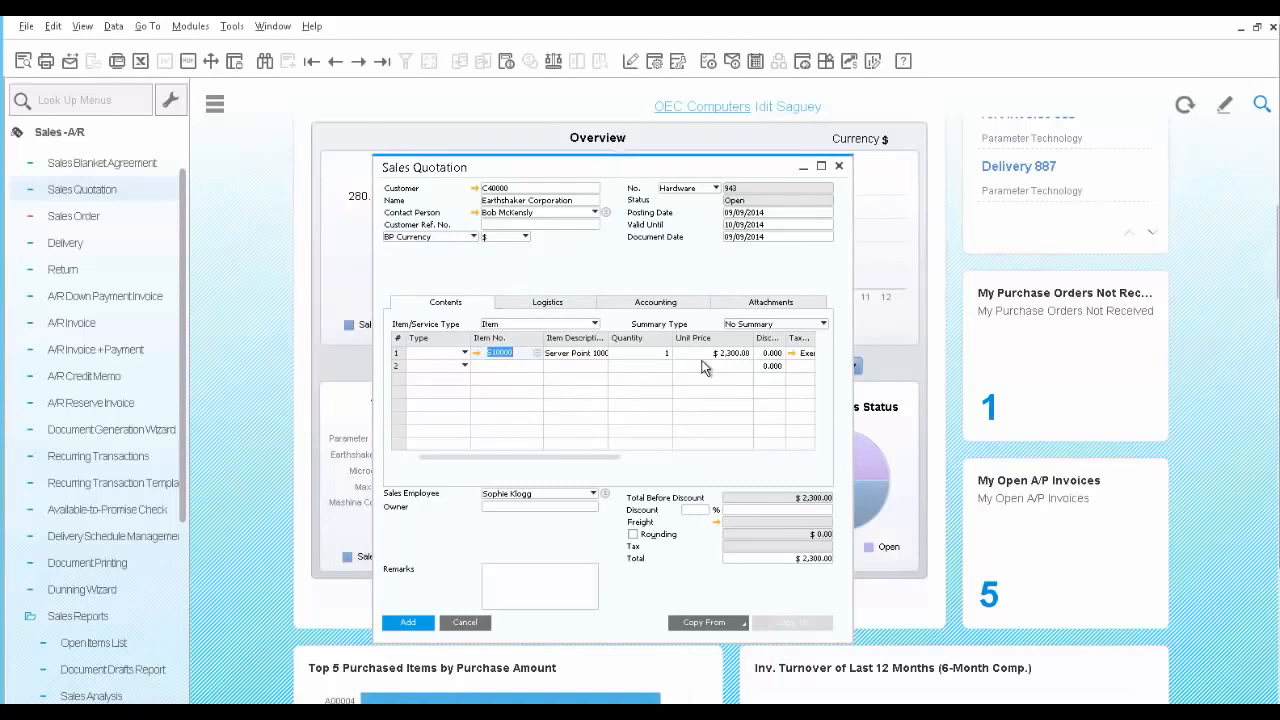
Add item S10001, Server Point Standard, in the second row as an Alternative item.
click(463, 368)
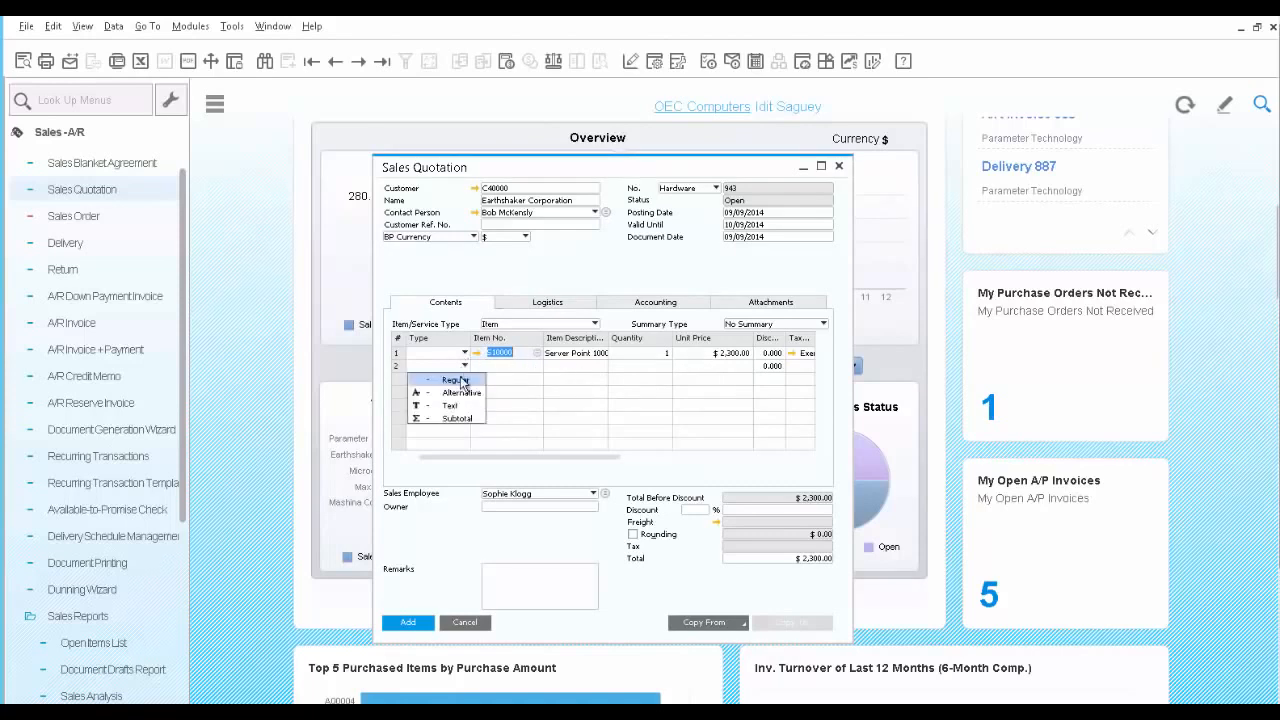
click(463, 394)
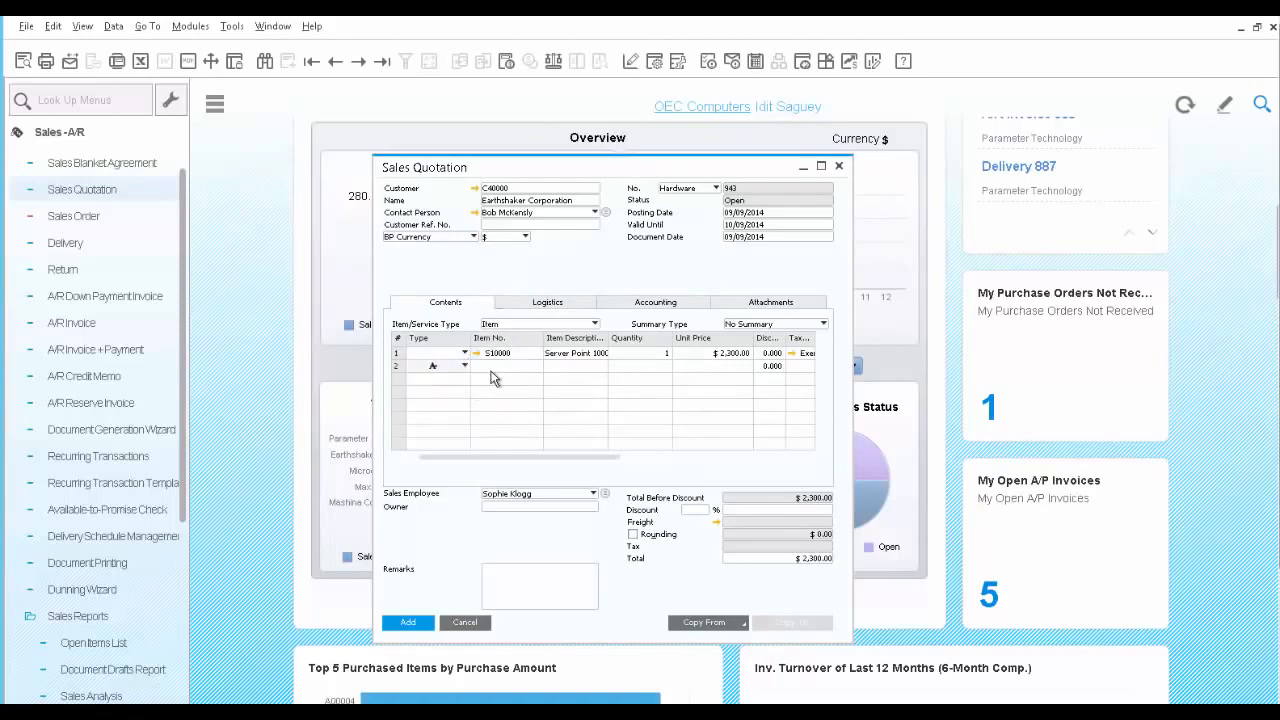
click(493, 368)
text(S1)
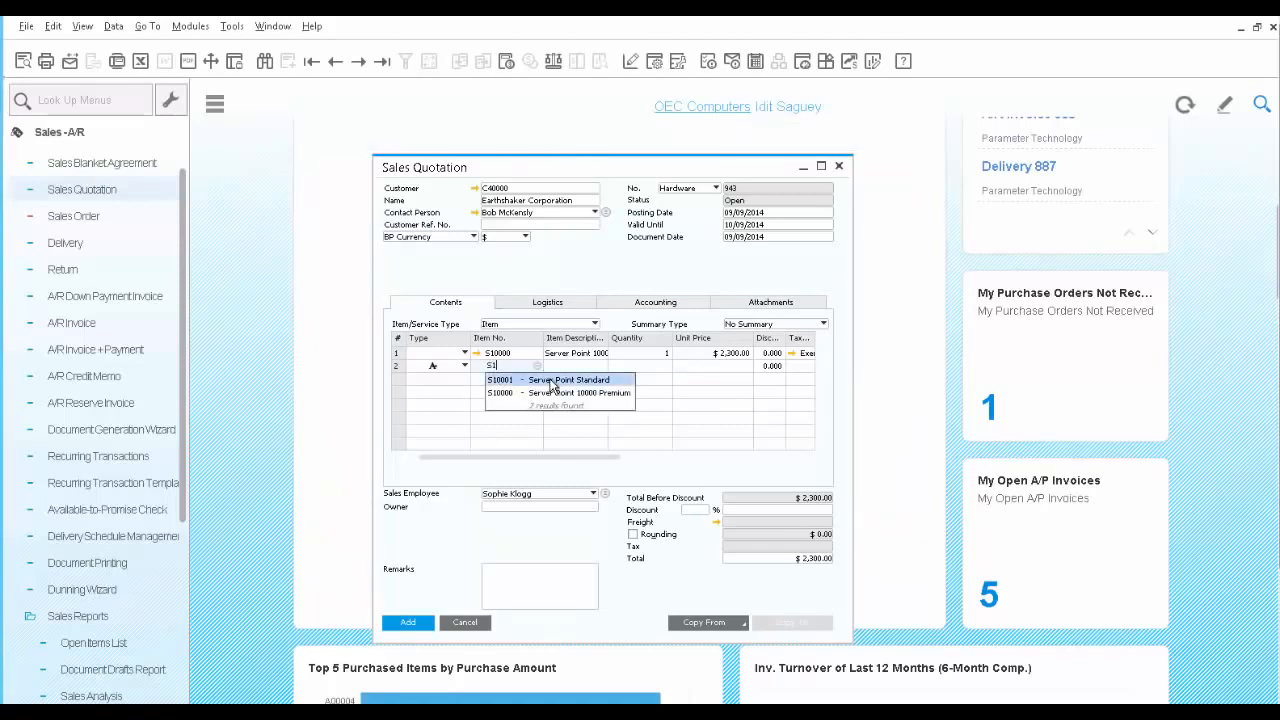
click(550, 382)
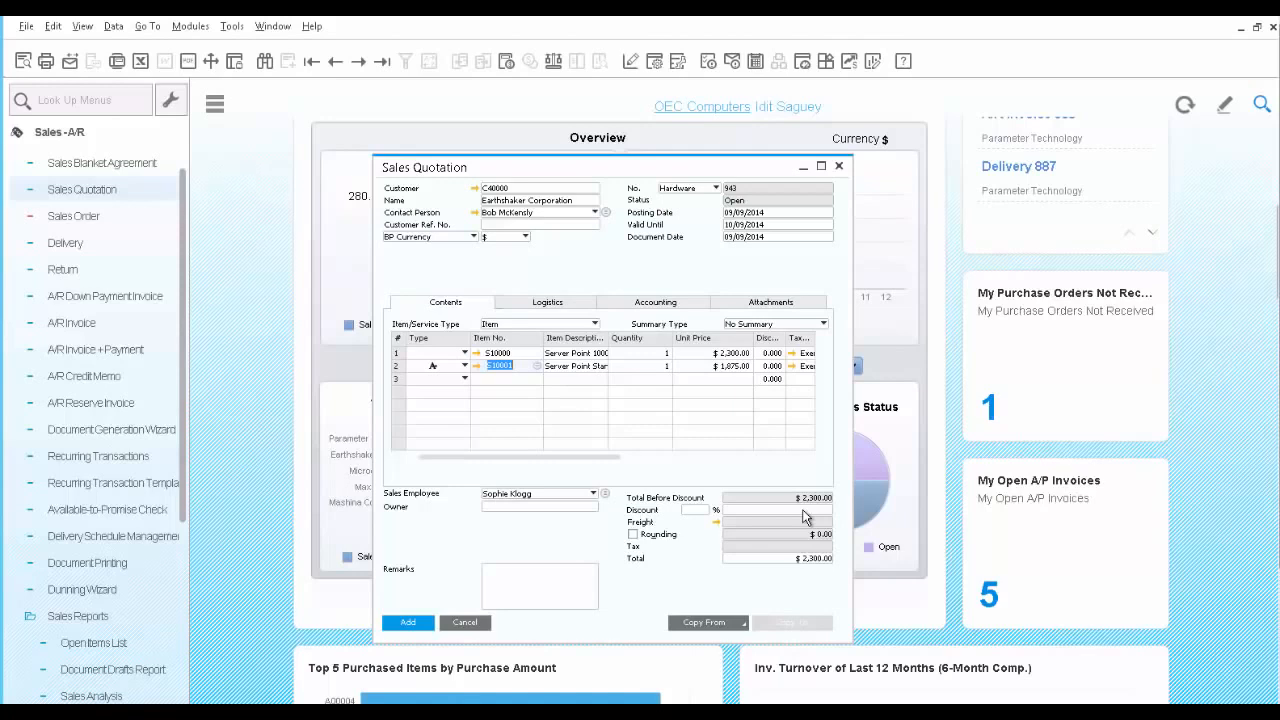
Set the quotation's overall discount to 5%.
click(697, 512)
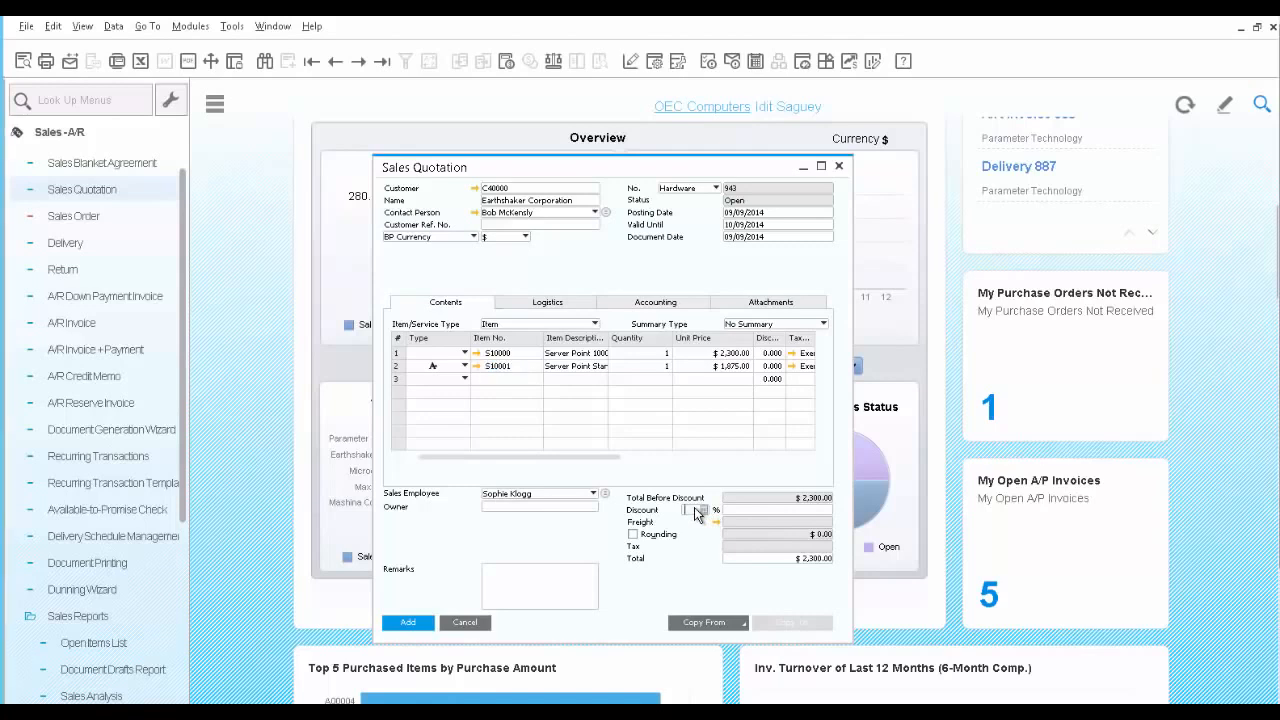
text(5)
key(Tab)
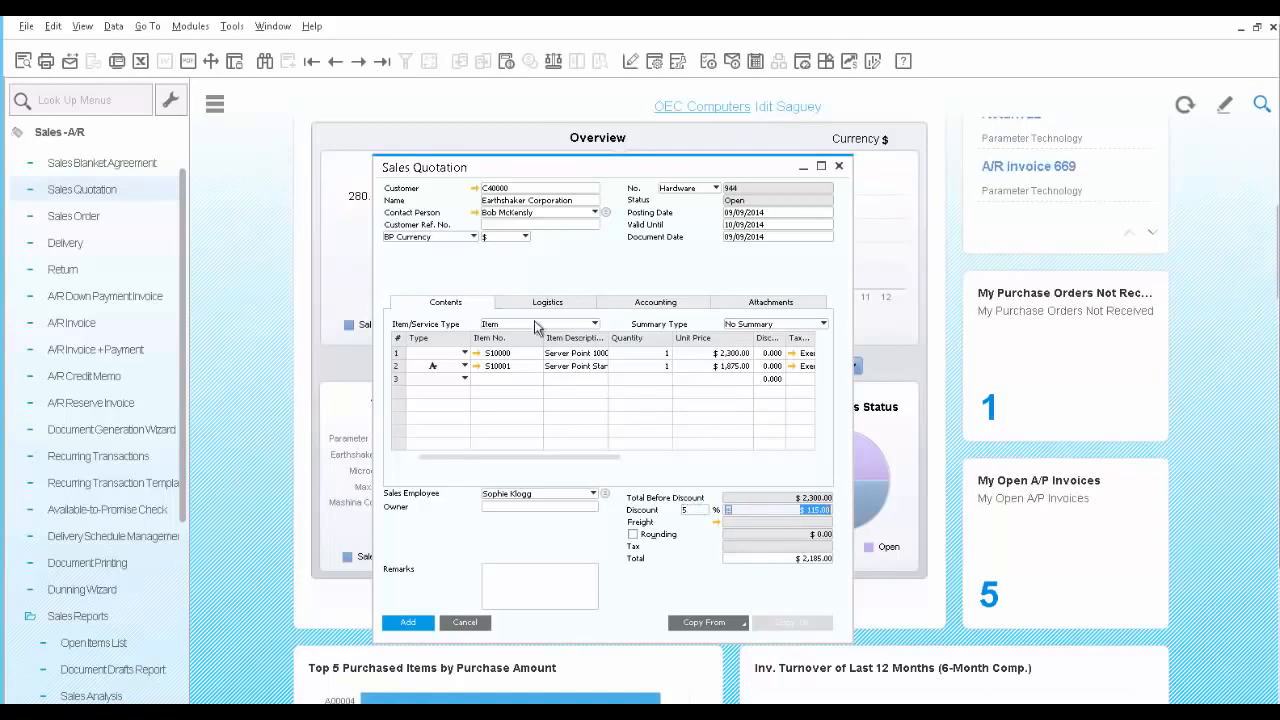
Preview the quotation's print layout, check the alternative item line, and close the preview.
click(24, 65)
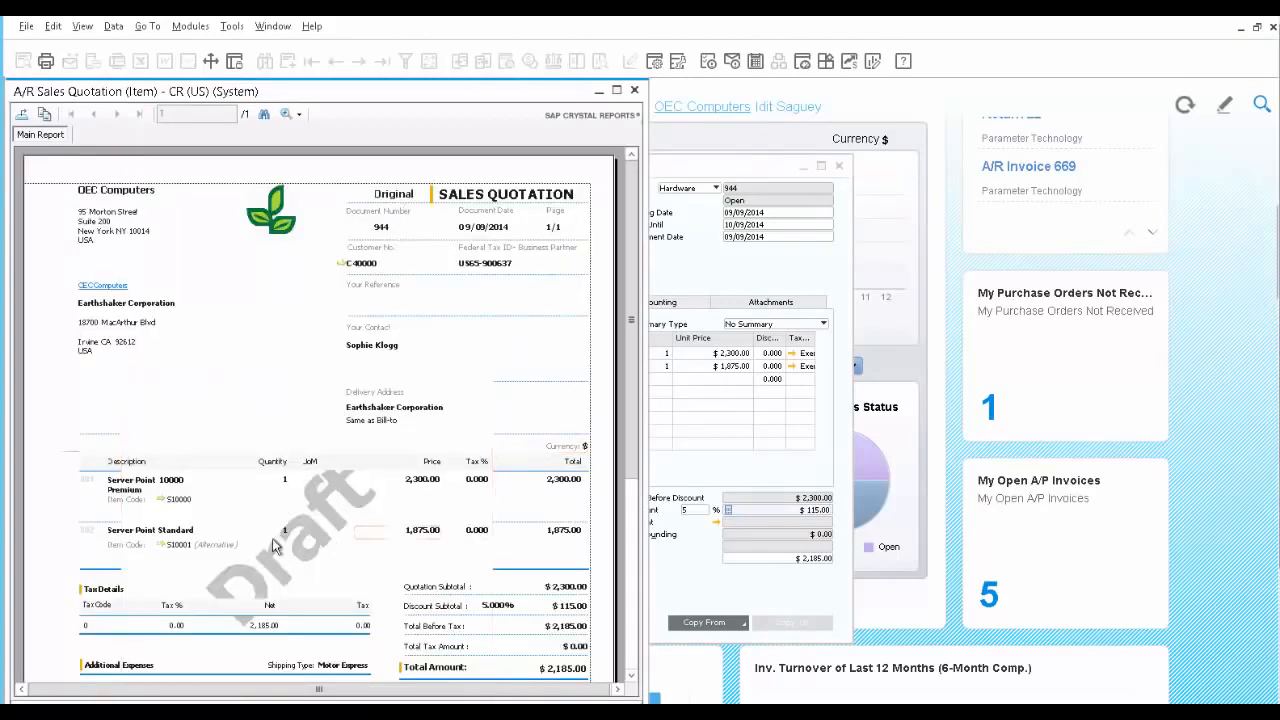
click(212, 545)
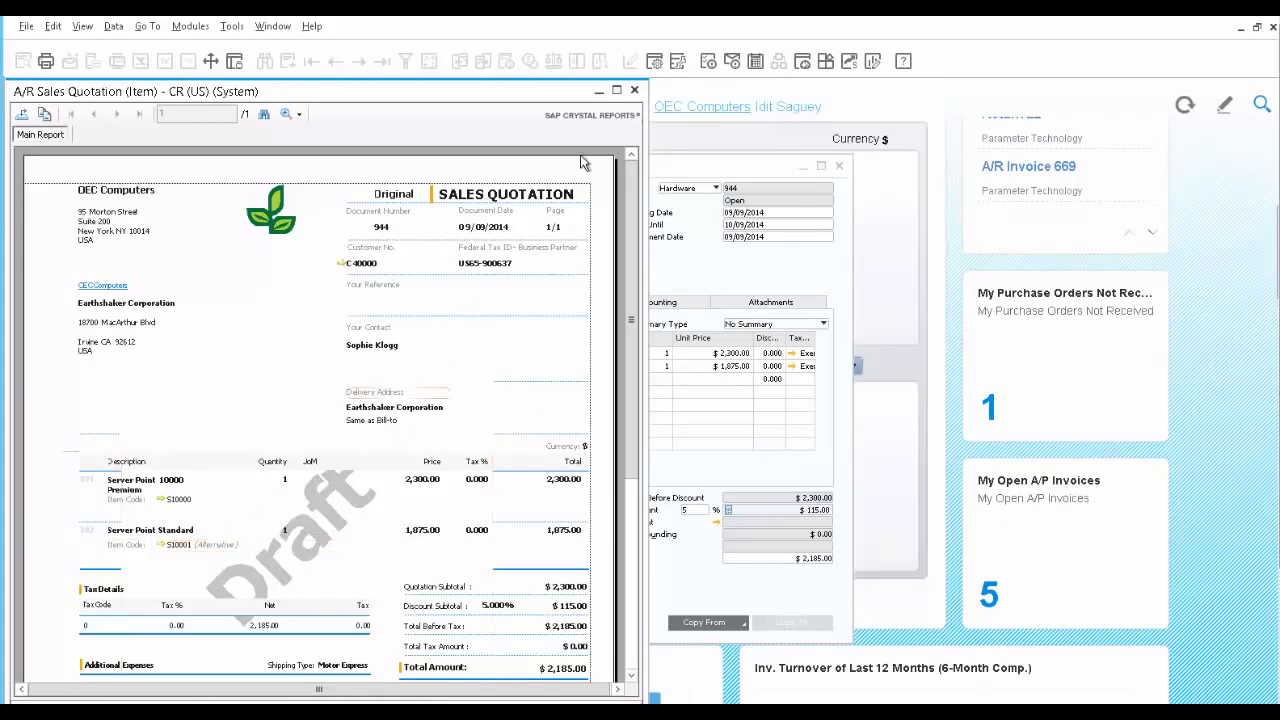
click(635, 92)
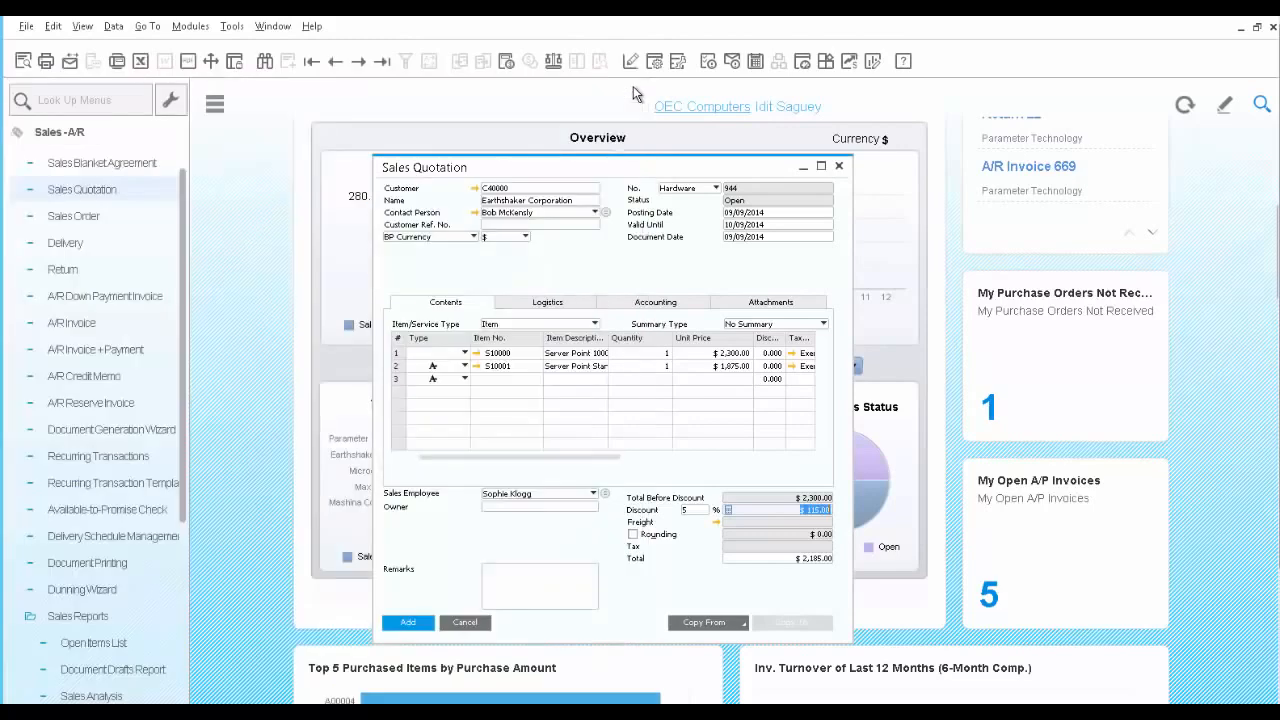
Add the completed quotation to the system and bring up the last saved sales quotation.
click(407, 624)
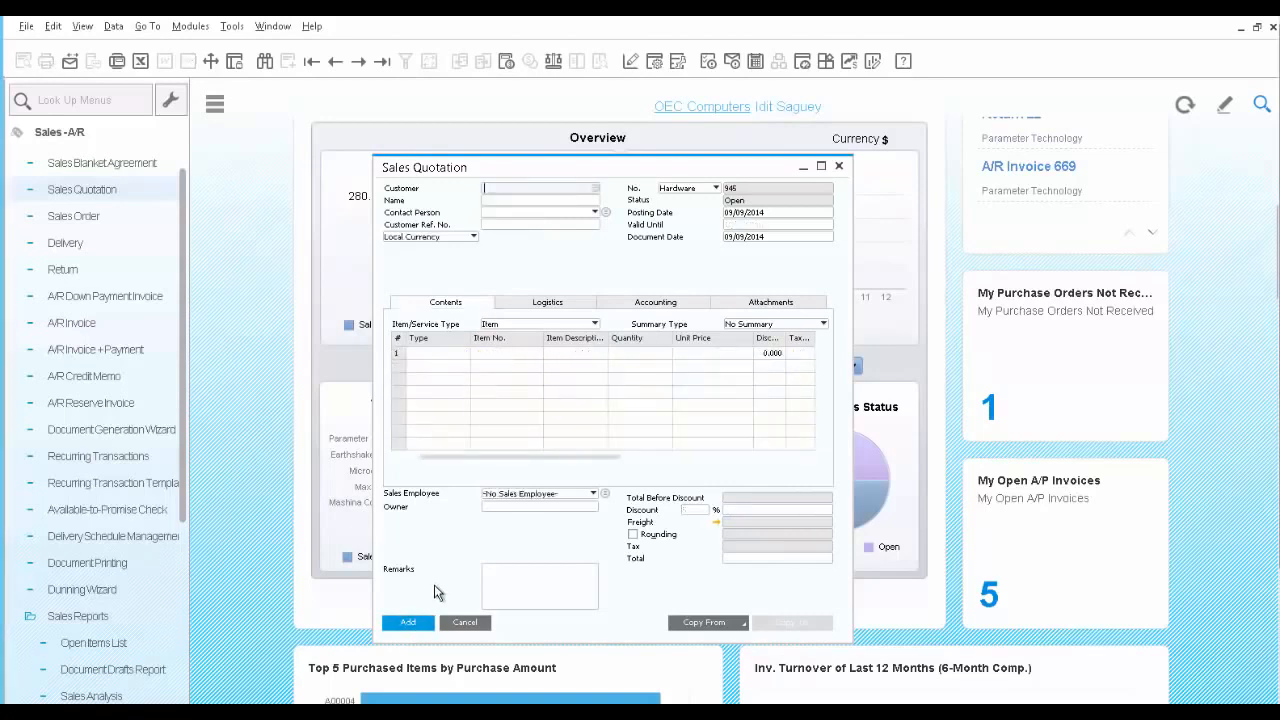
click(383, 61)
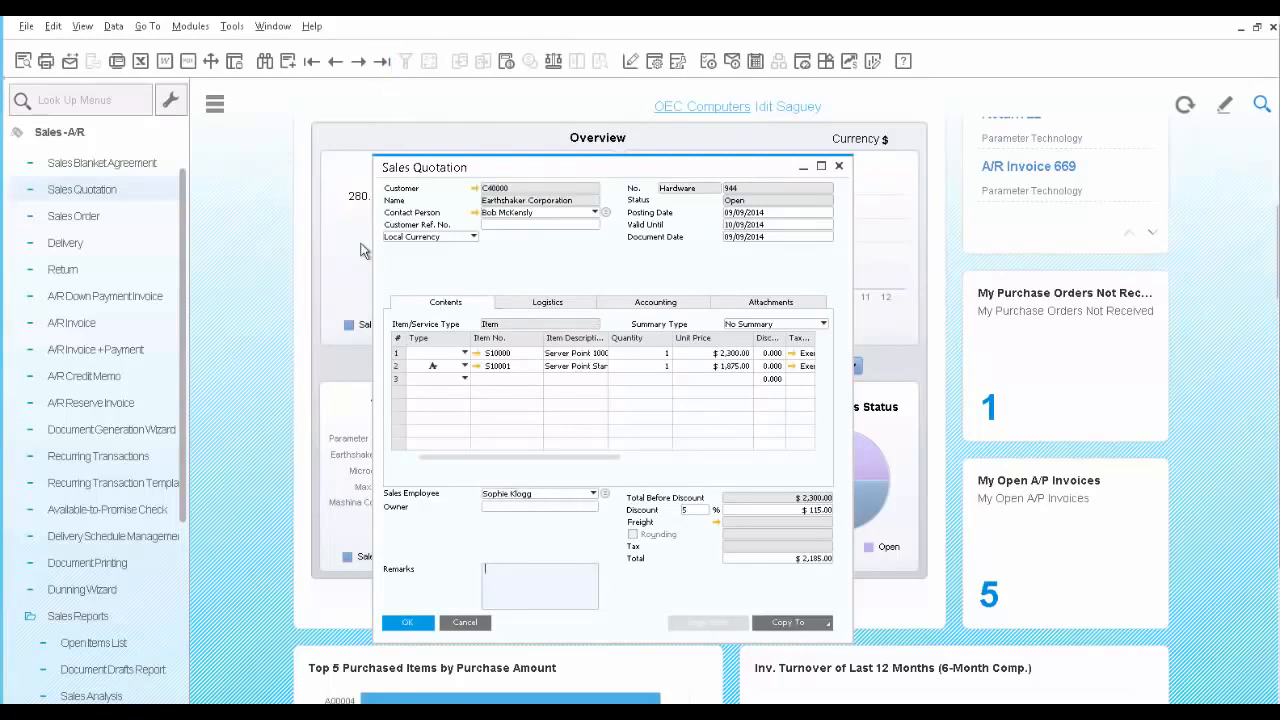
Start an e-mail from the saved quotation with an edited report attached and select the contact person as recipient.
click(69, 63)
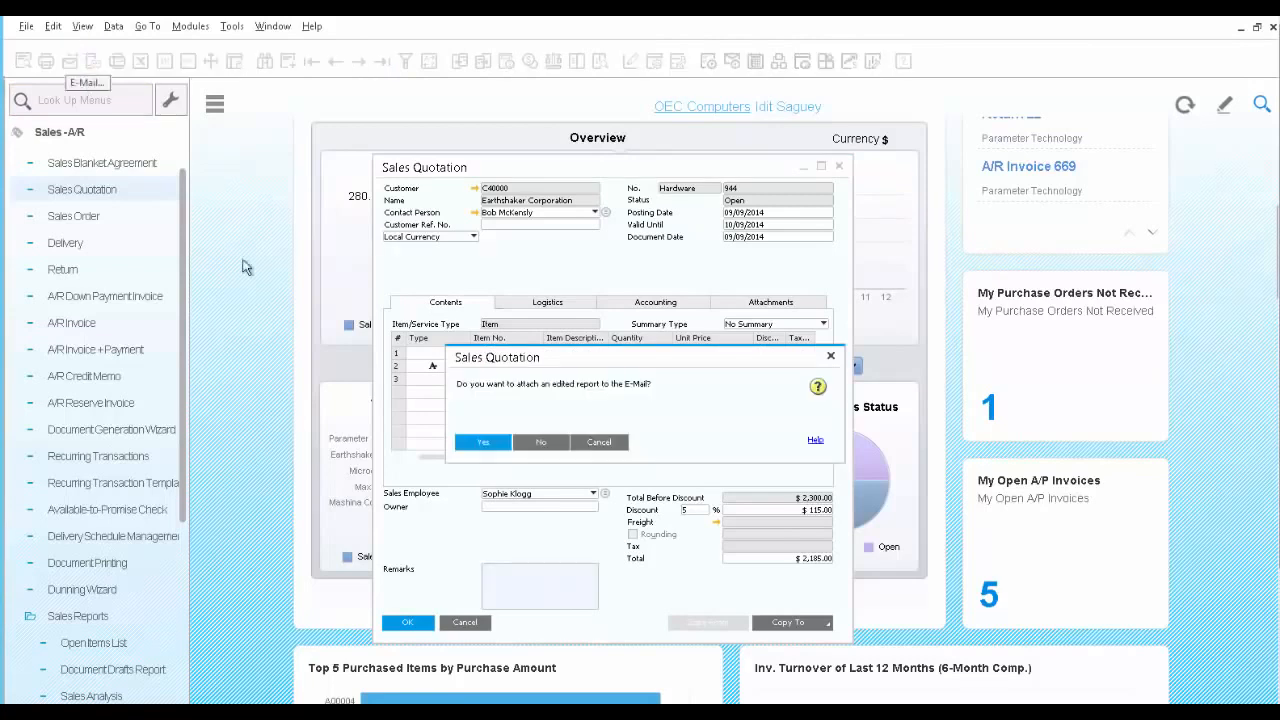
click(477, 443)
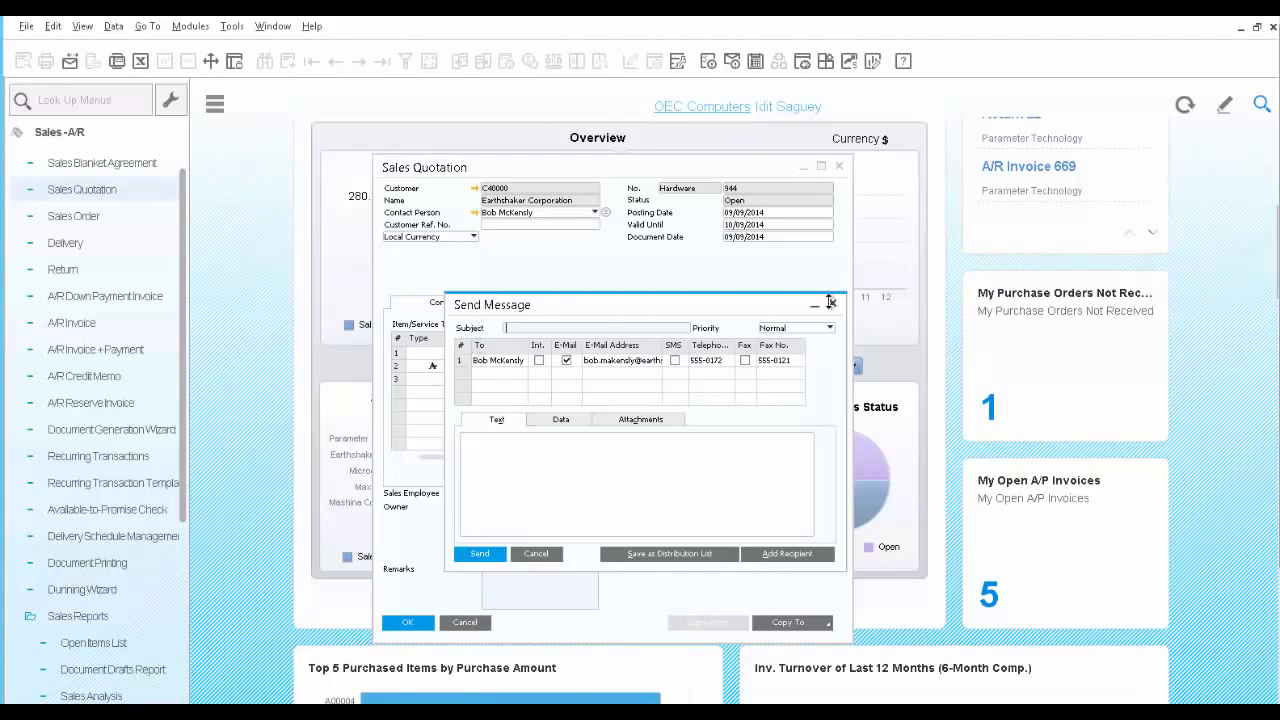
click(461, 361)
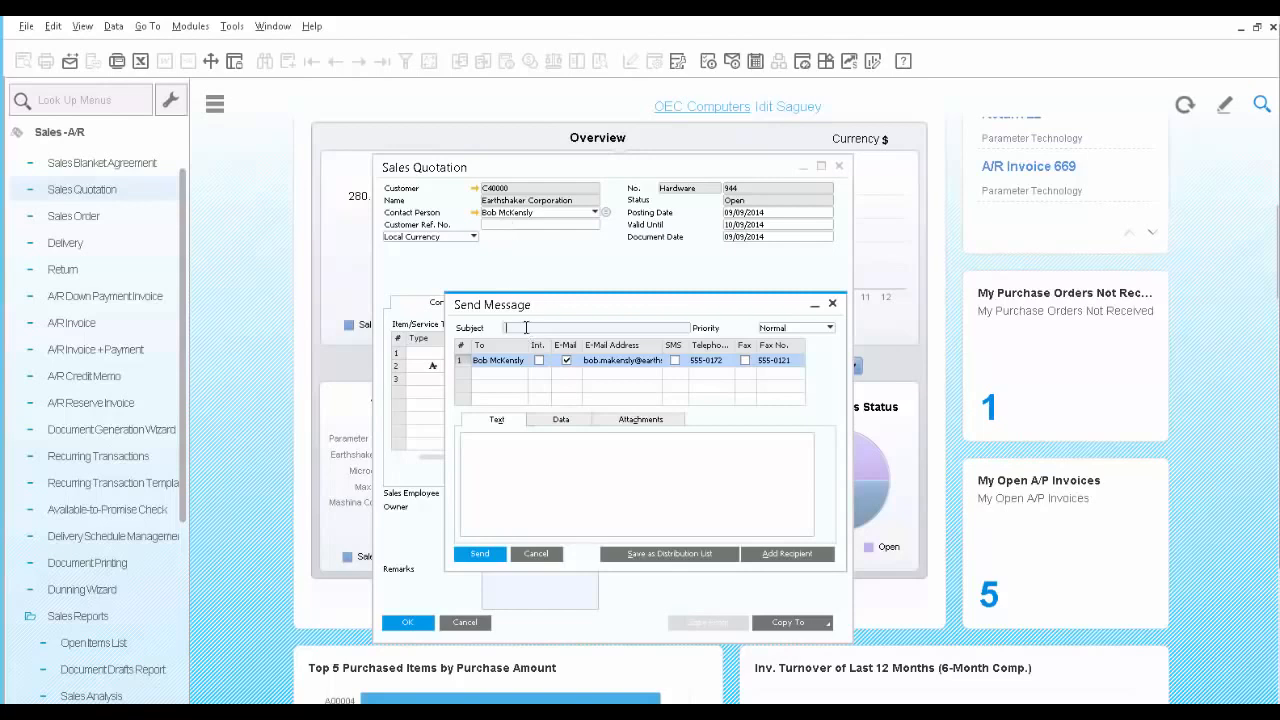
Enter the subject "Quotaion for servers" and the message text "Attach please find quotation for 2 servers per your request".
text(Quotation for servers)
click(547, 467)
text(At)
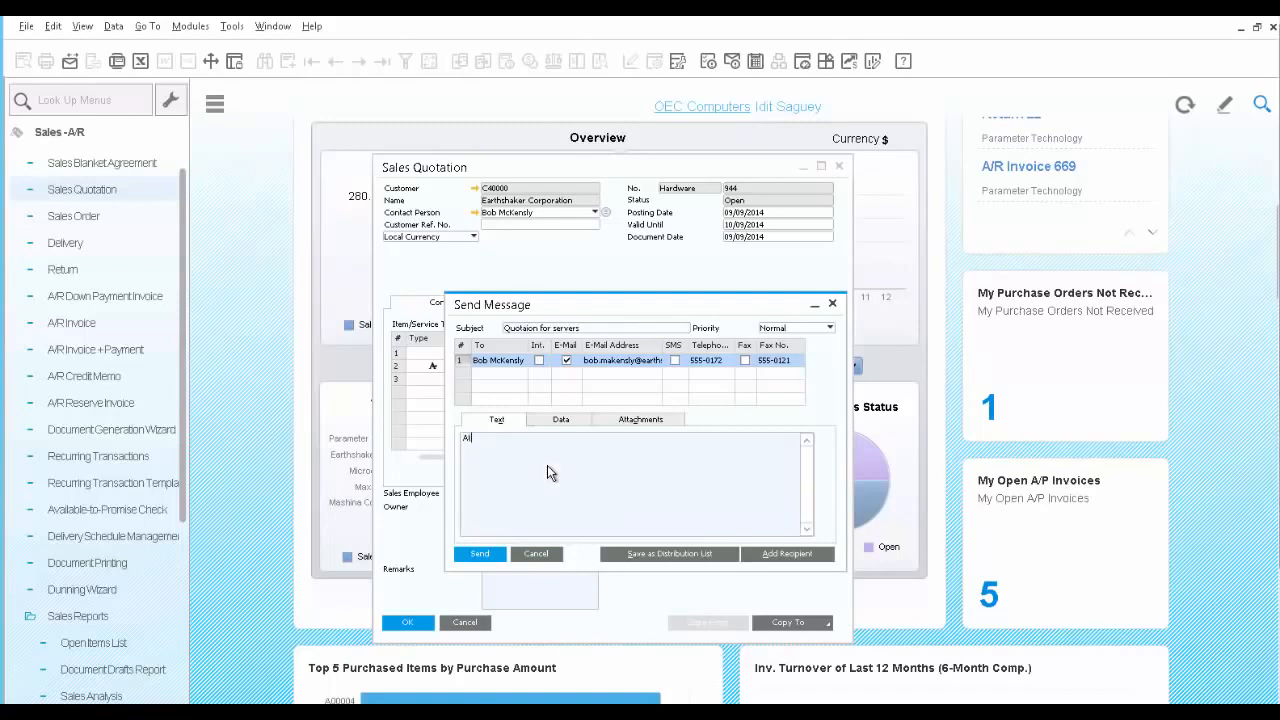
text(tach please find quotation for 2 servers per your request)
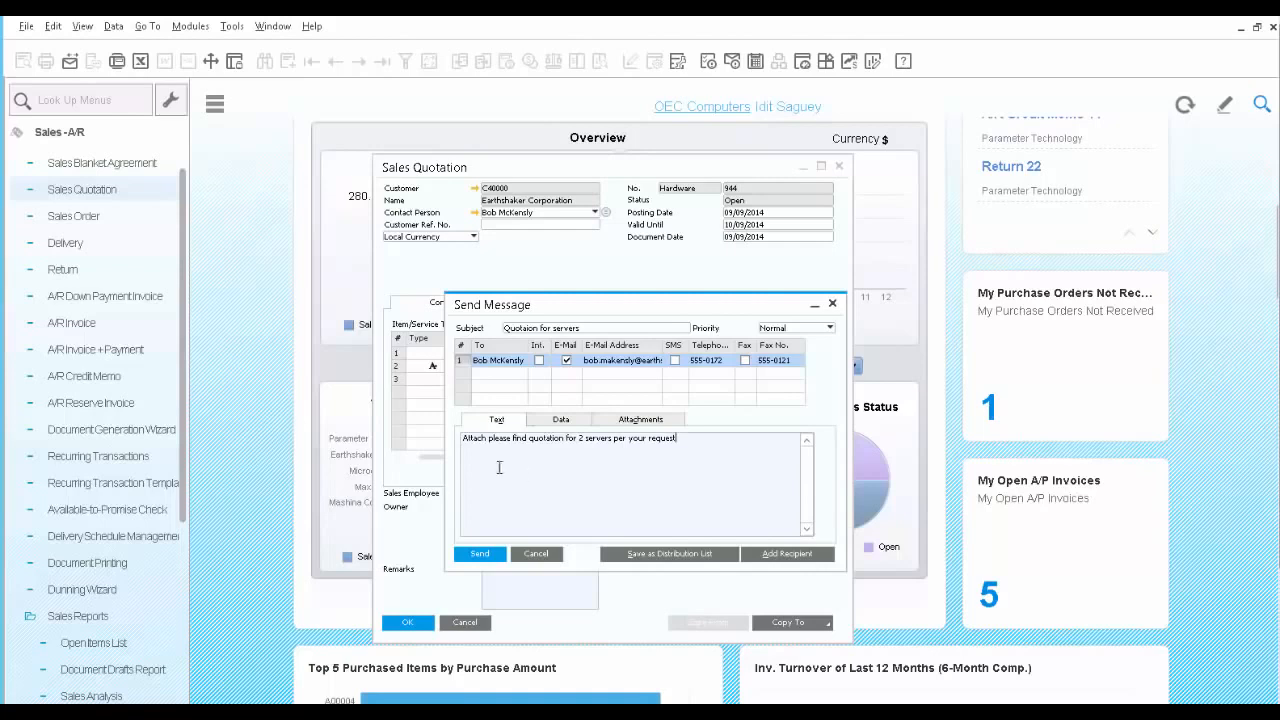
Check the message's linked document and attachment, send the e-mail, and close the message window.
click(561, 419)
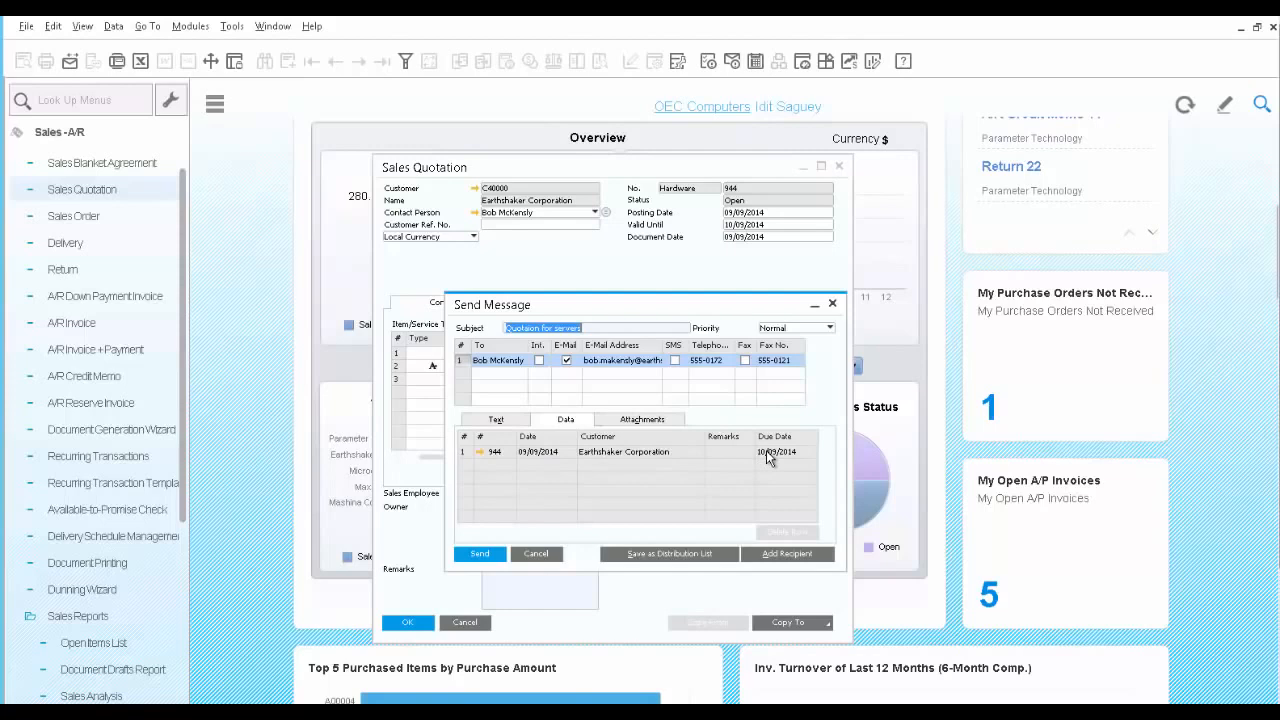
click(641, 421)
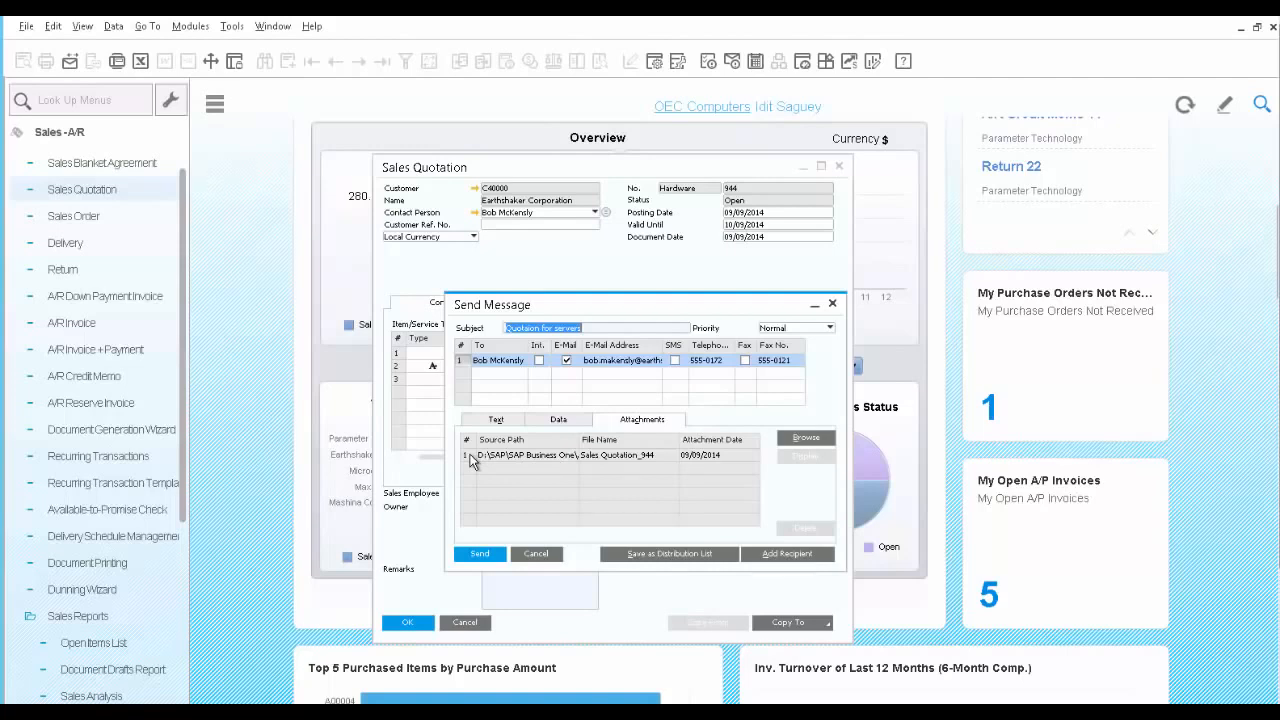
click(480, 557)
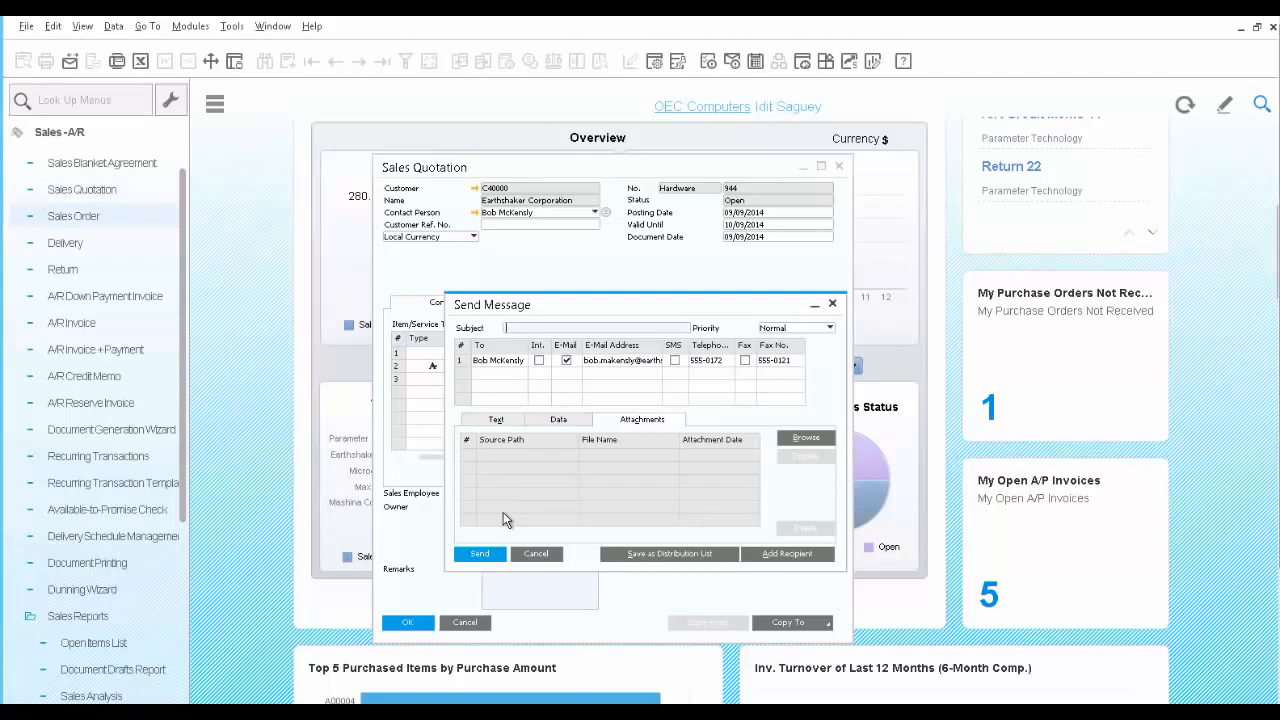
click(536, 553)
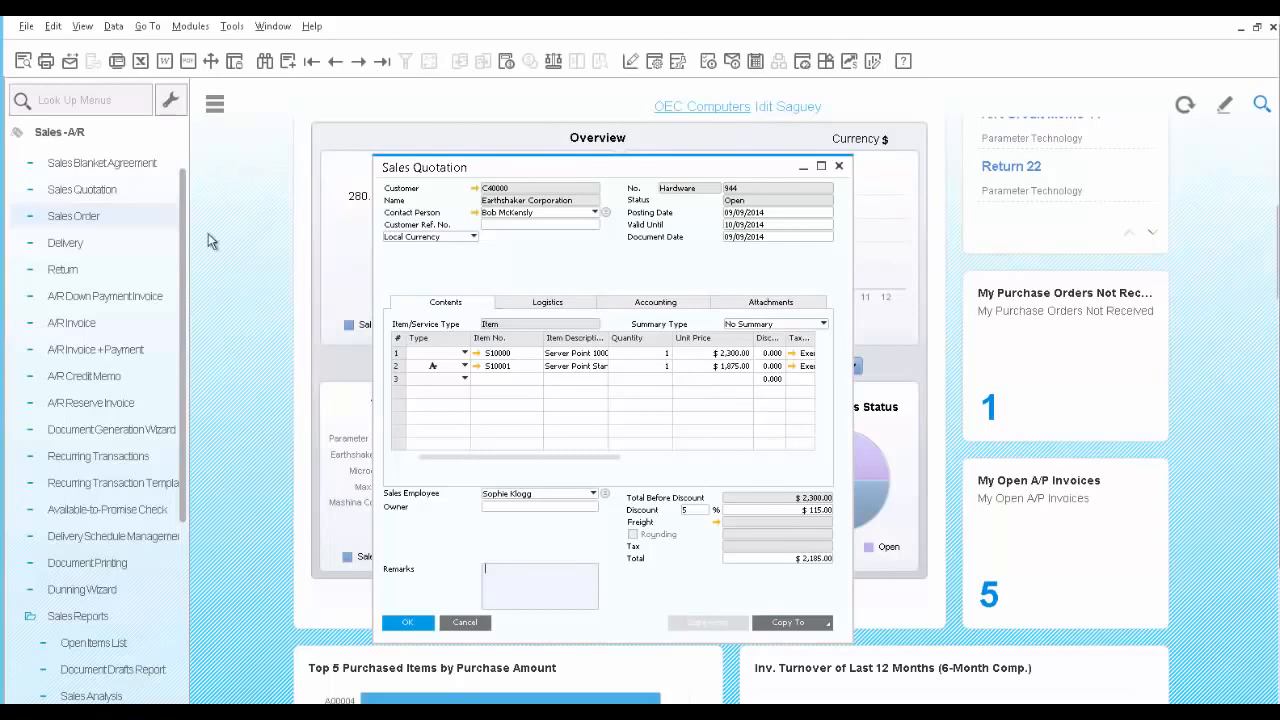
Start a new sales order and choose Earthshaker Corporation from the business partner list as the customer.
click(64, 218)
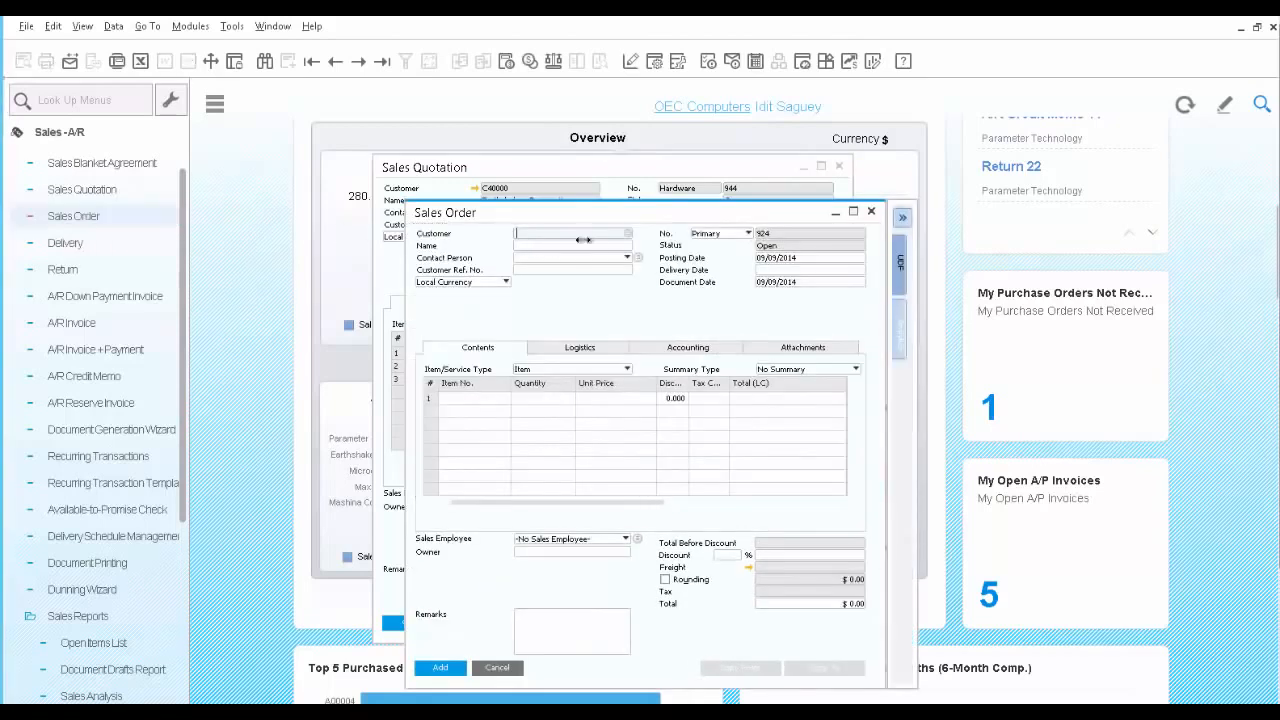
click(627, 234)
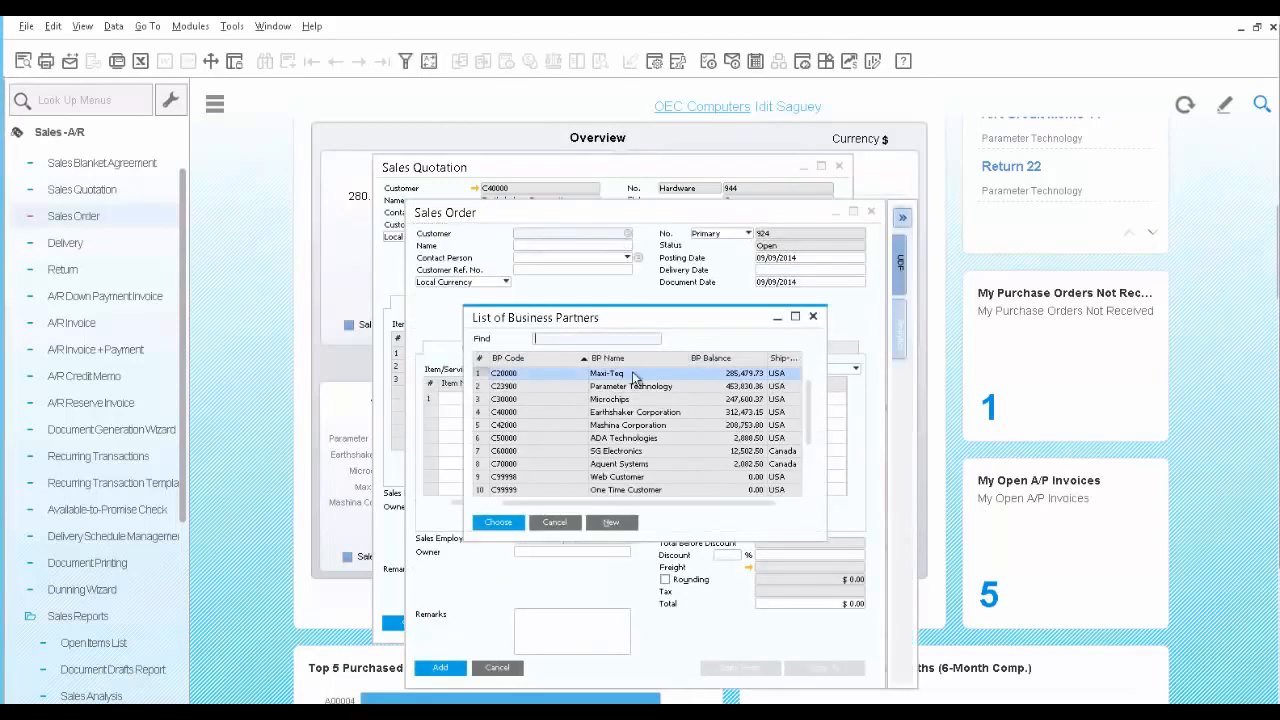
click(629, 414)
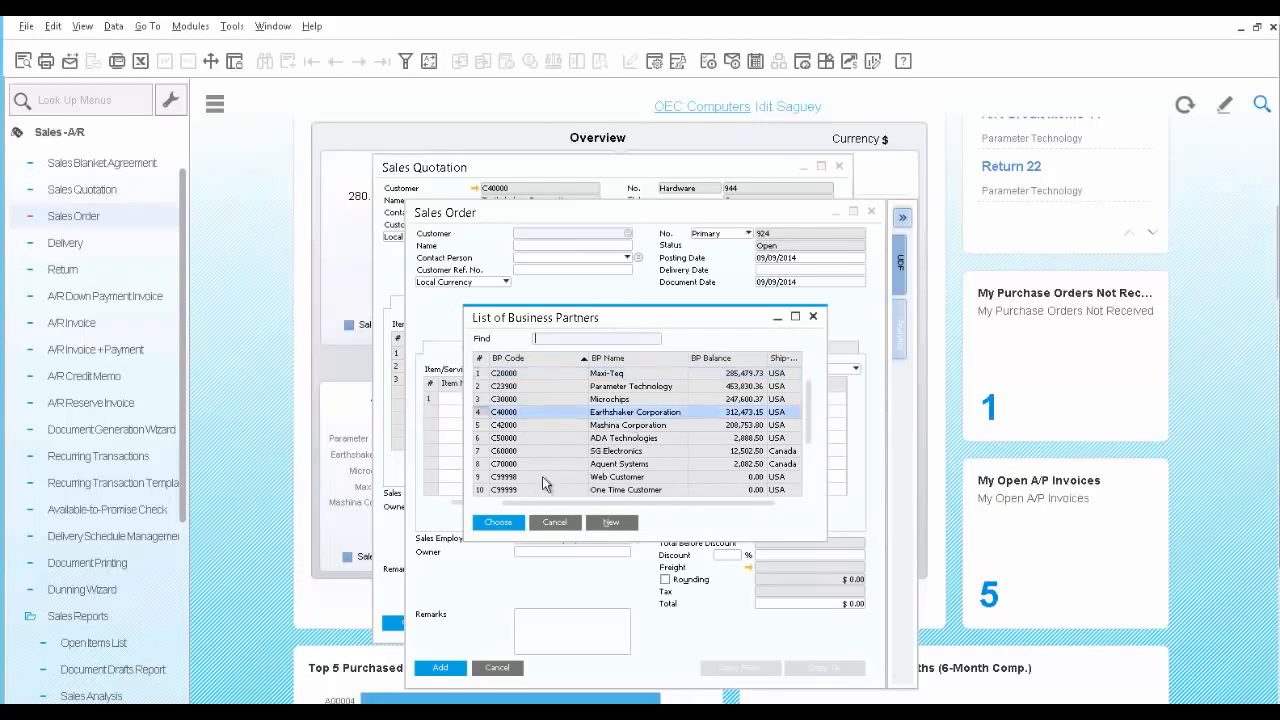
click(498, 522)
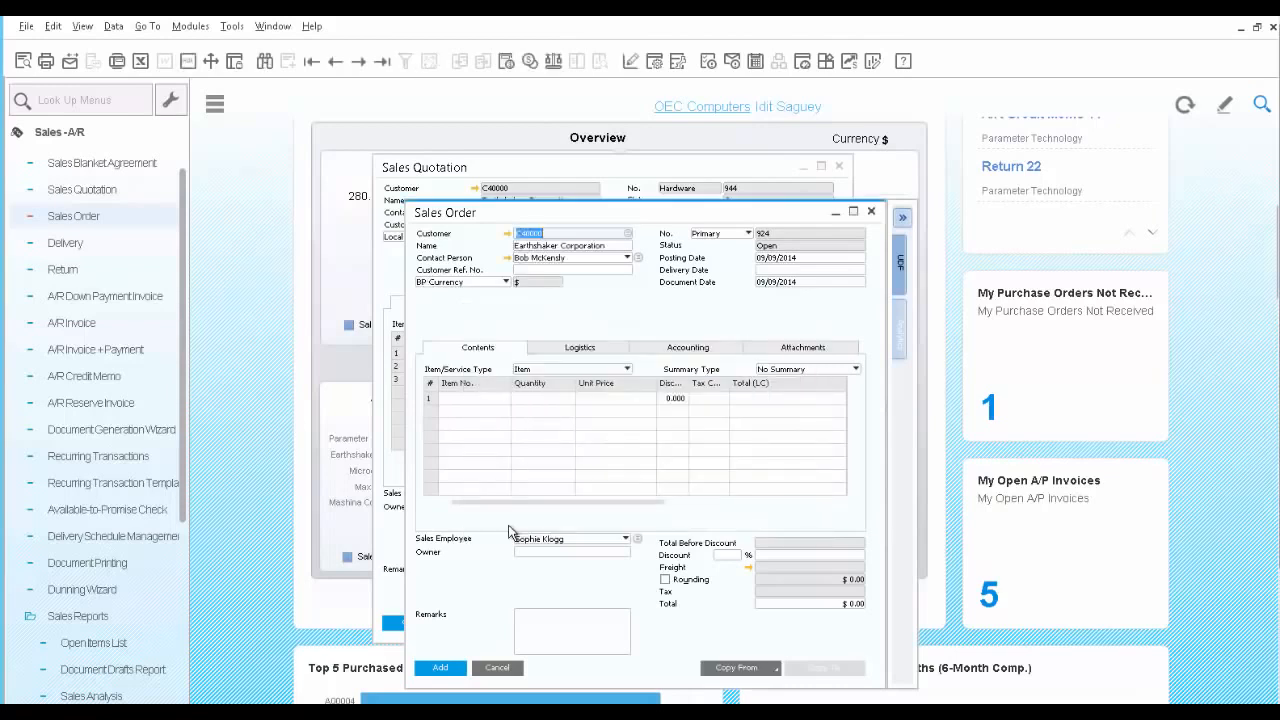
Copy the customer's latest sales quotation into the order with the proposed exchange rate and draw options, including the alternative items.
click(770, 668)
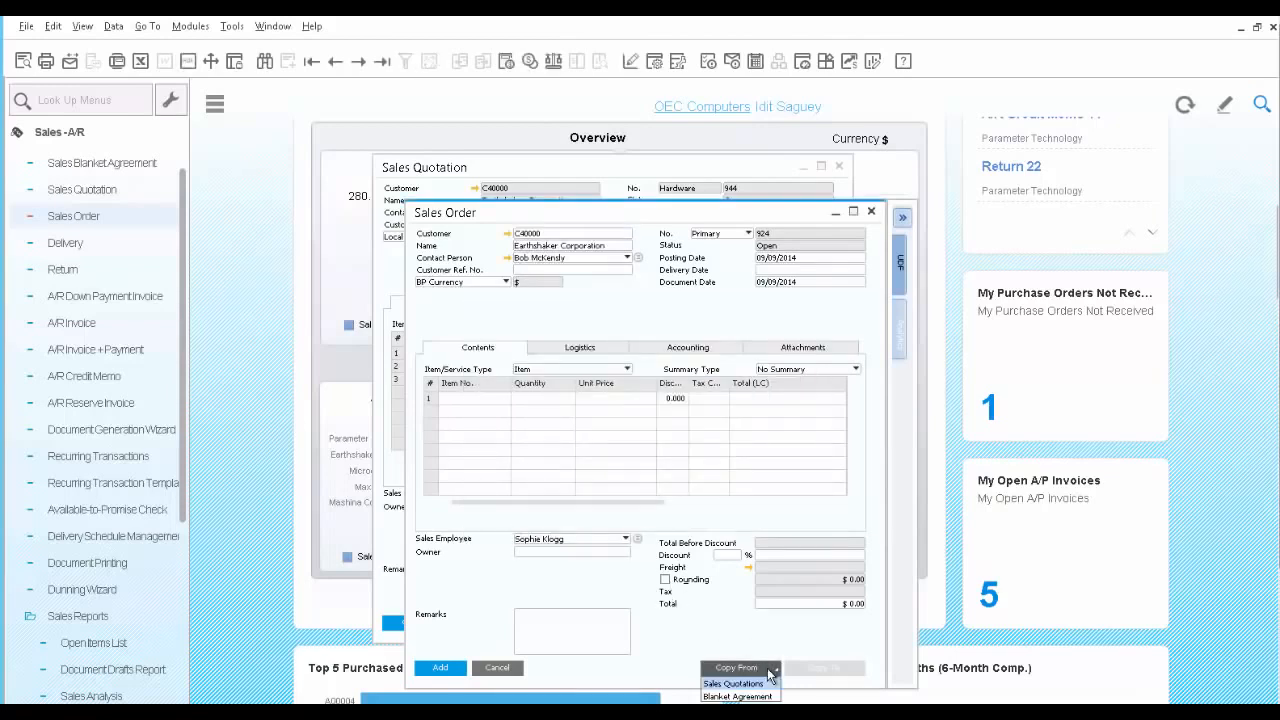
click(765, 683)
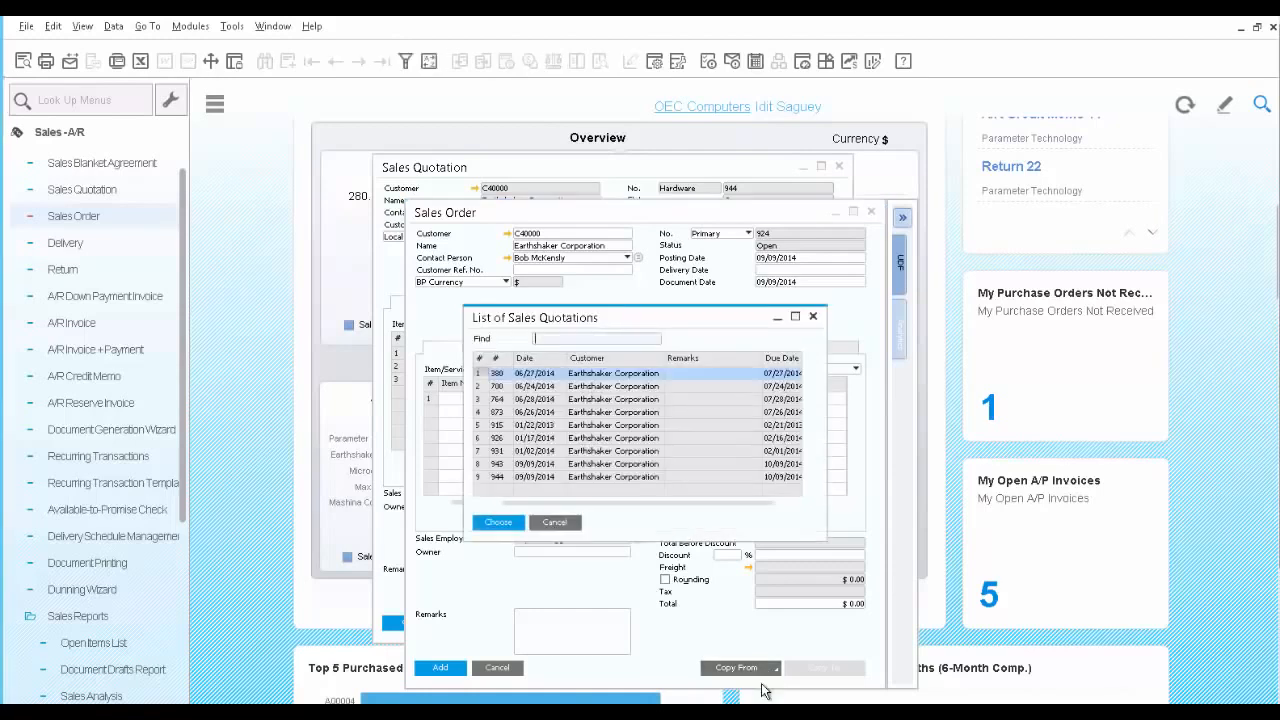
click(514, 478)
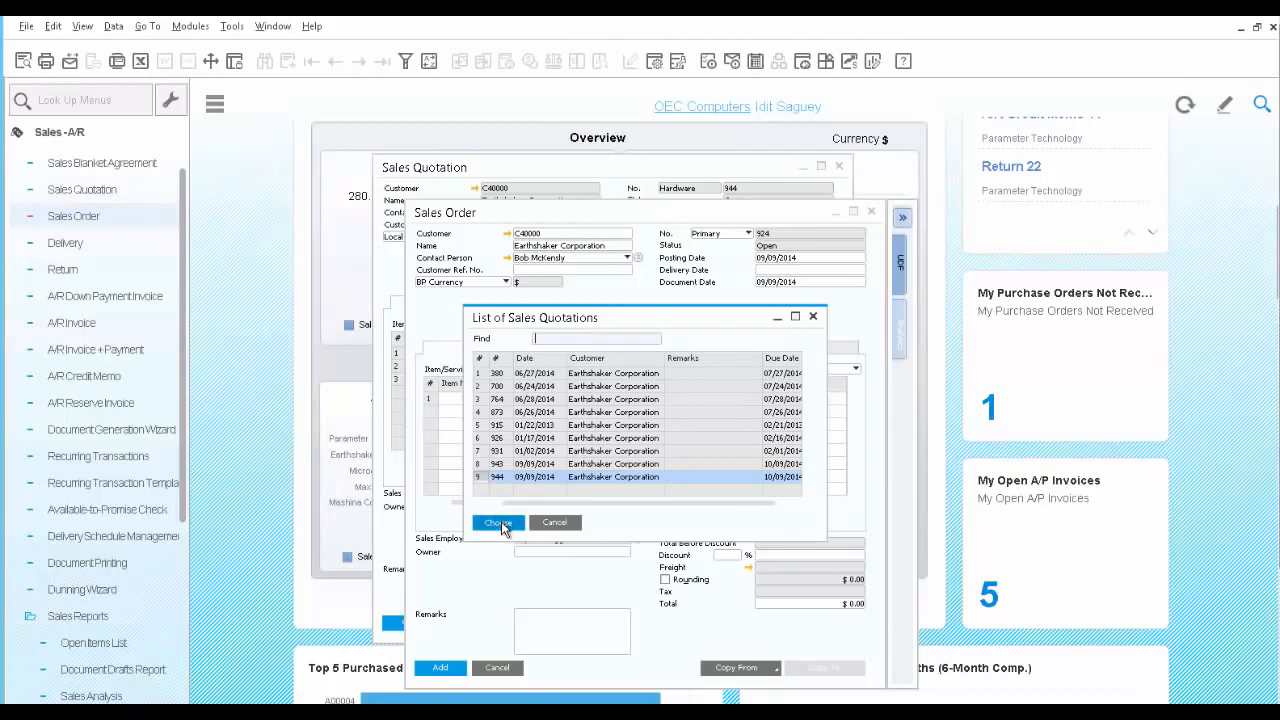
click(498, 523)
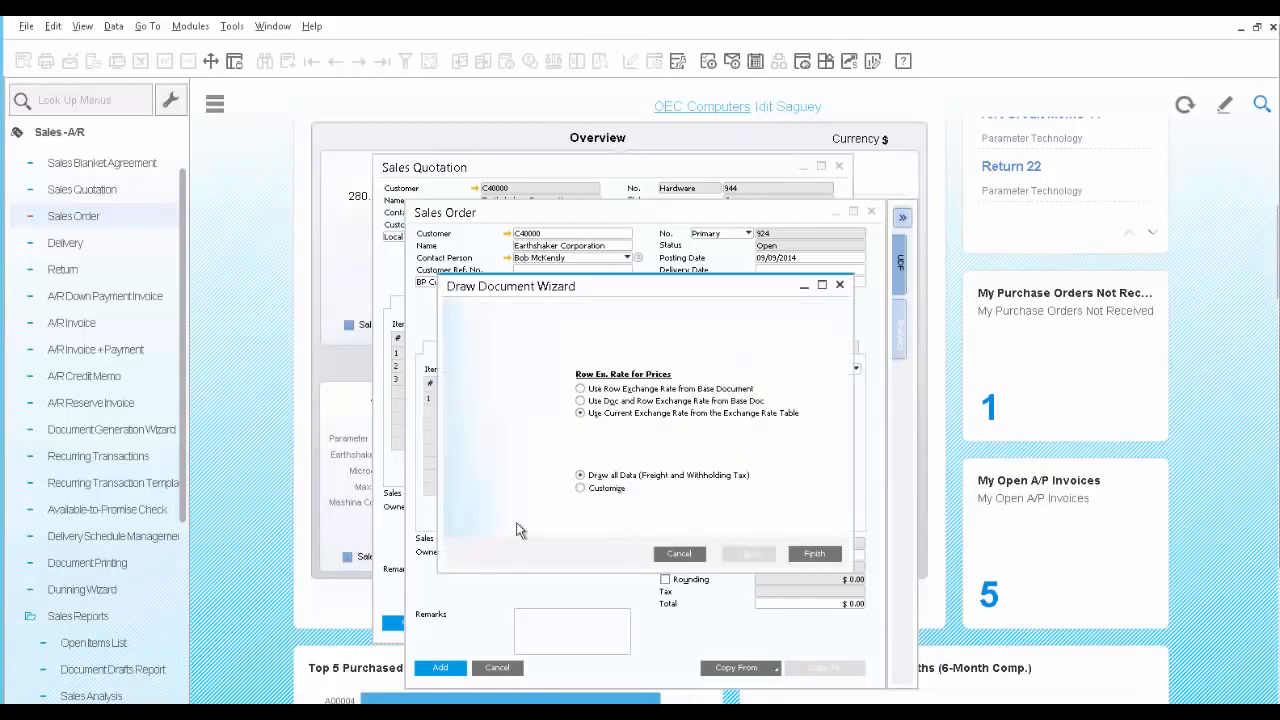
click(815, 555)
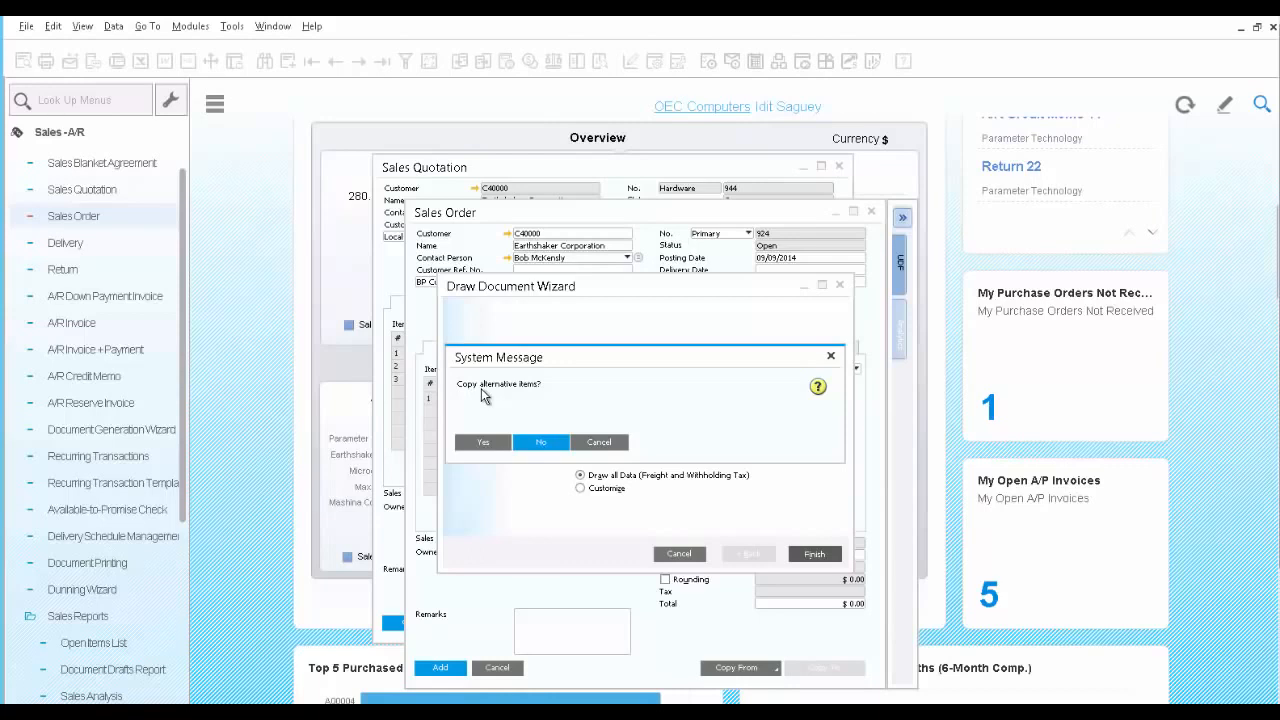
click(478, 443)
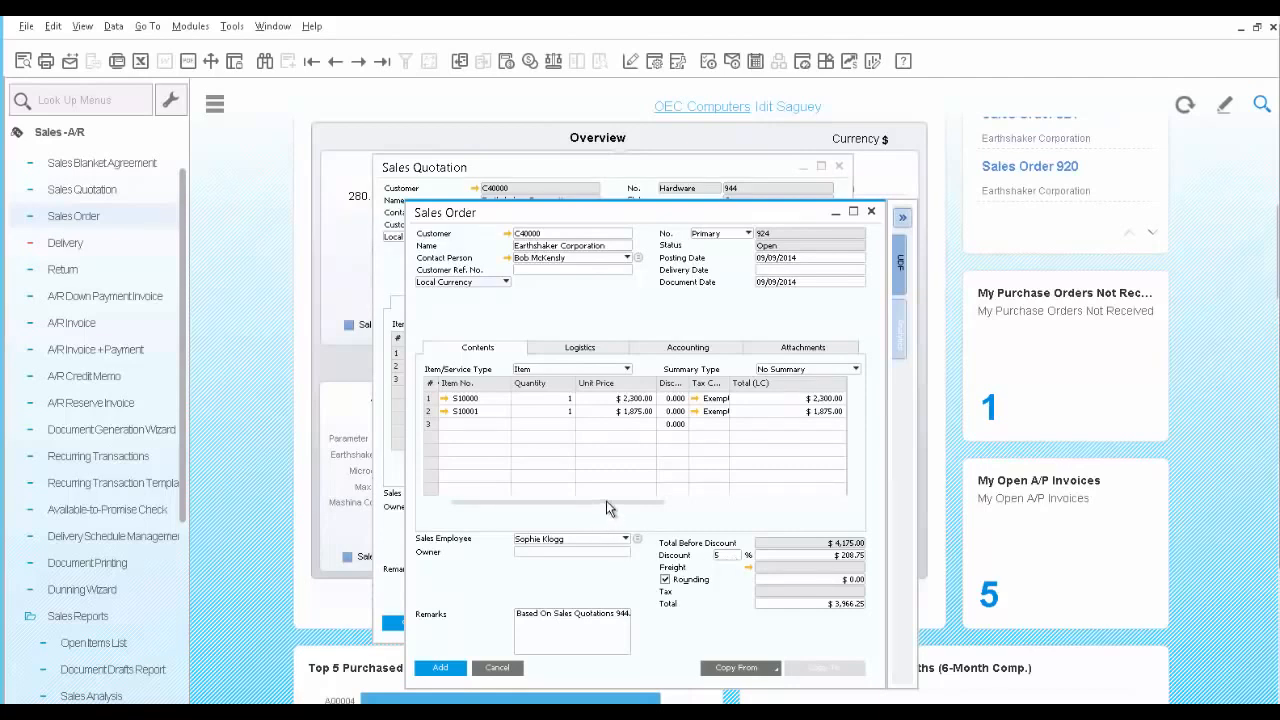
Set the second row's ship-to name to PA WH and the order's delivery date to 09/09/2014, updating the existing rows.
drag(606, 500, 783, 504)
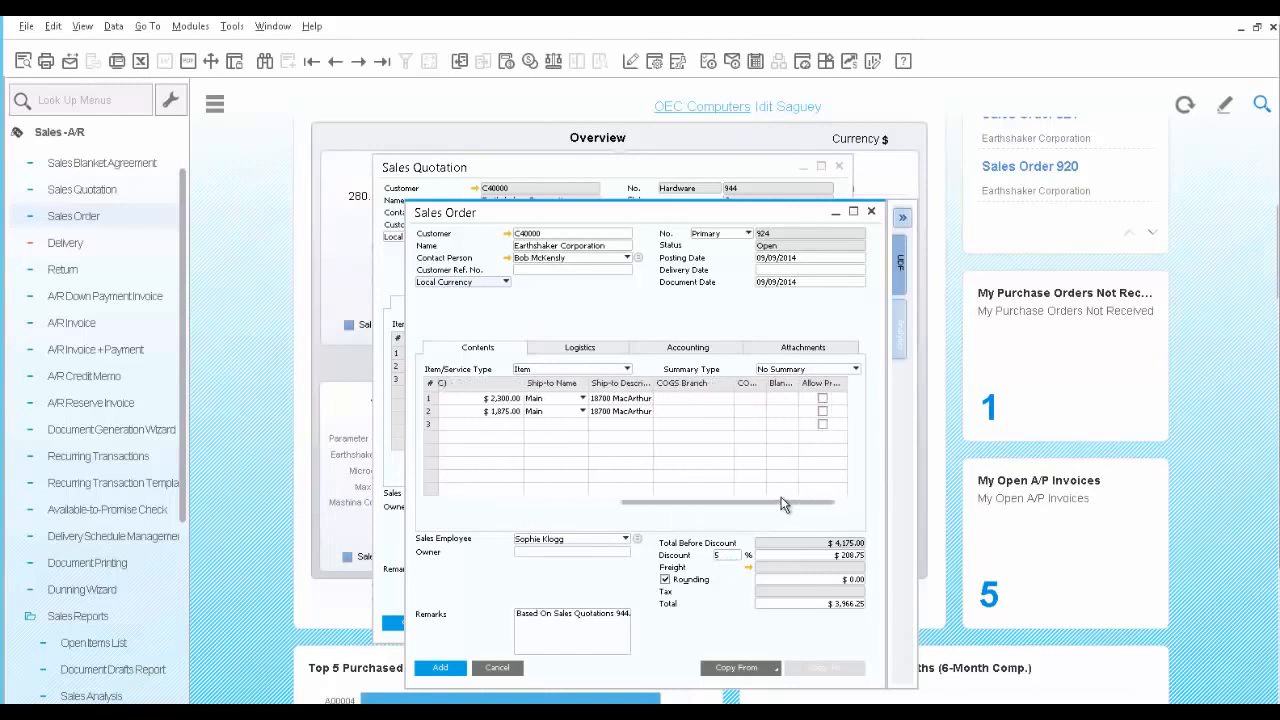
click(580, 413)
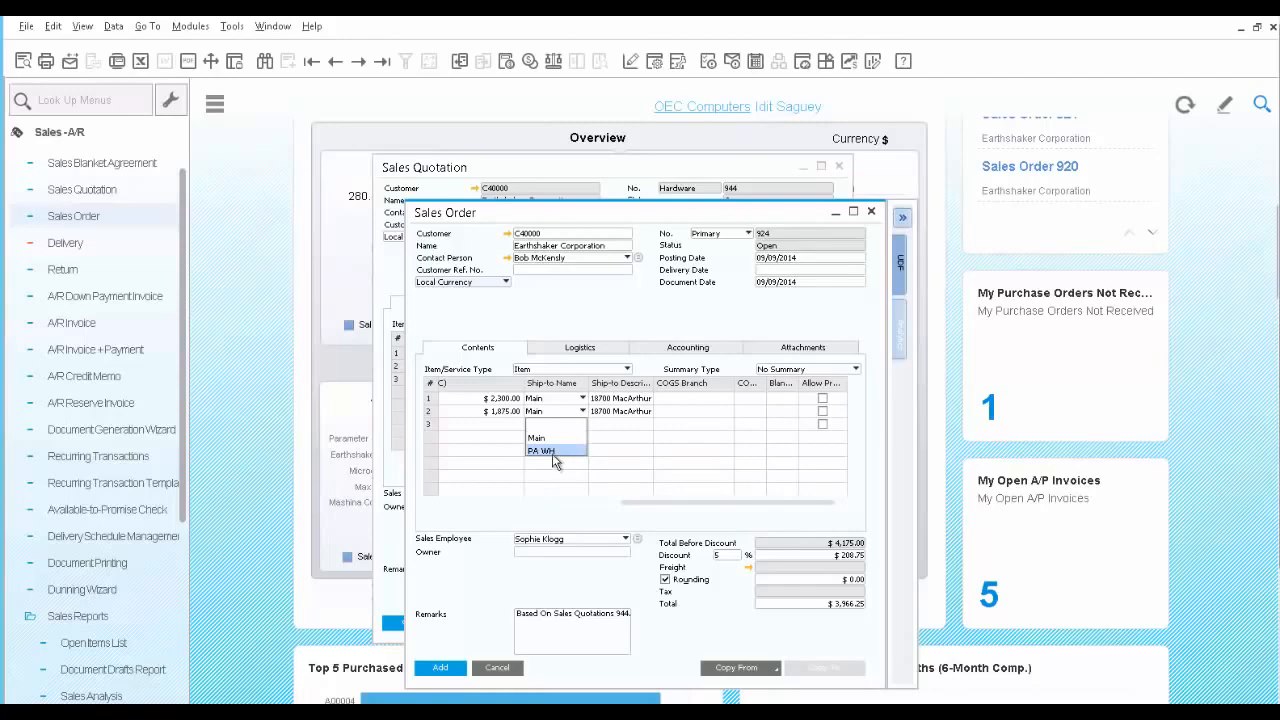
click(552, 455)
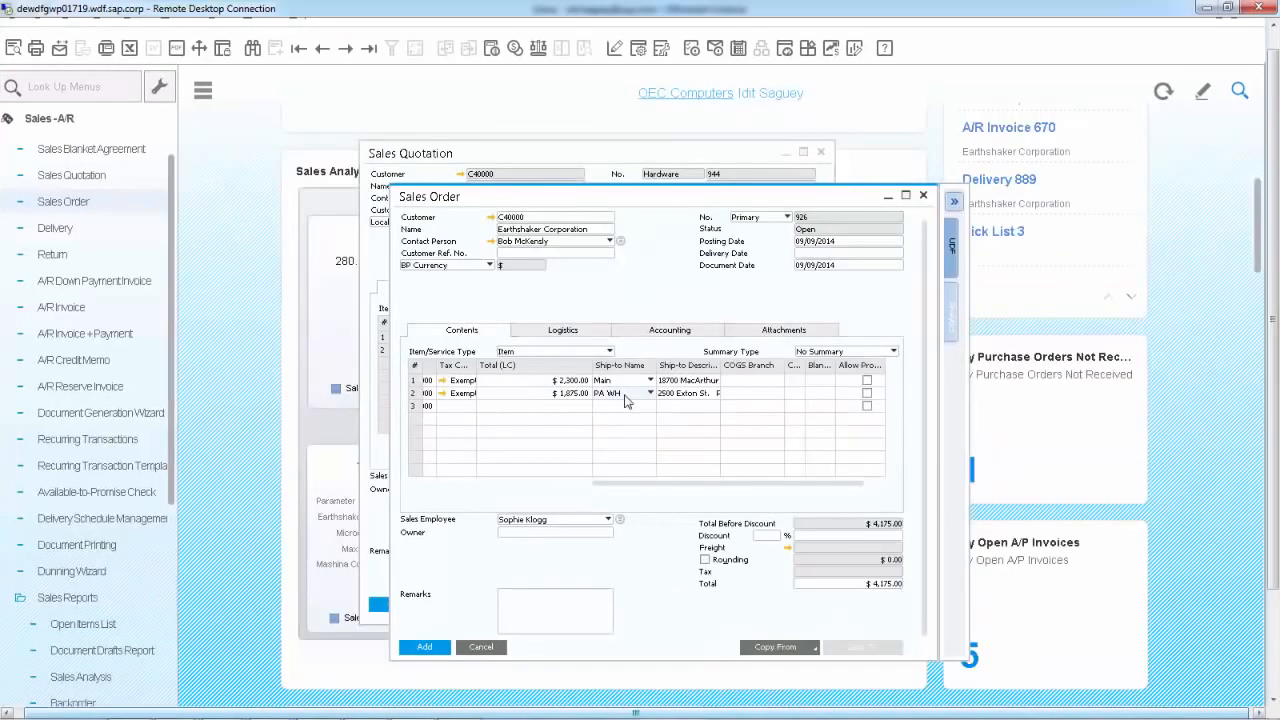
click(821, 255)
text(i)
key(Tab)
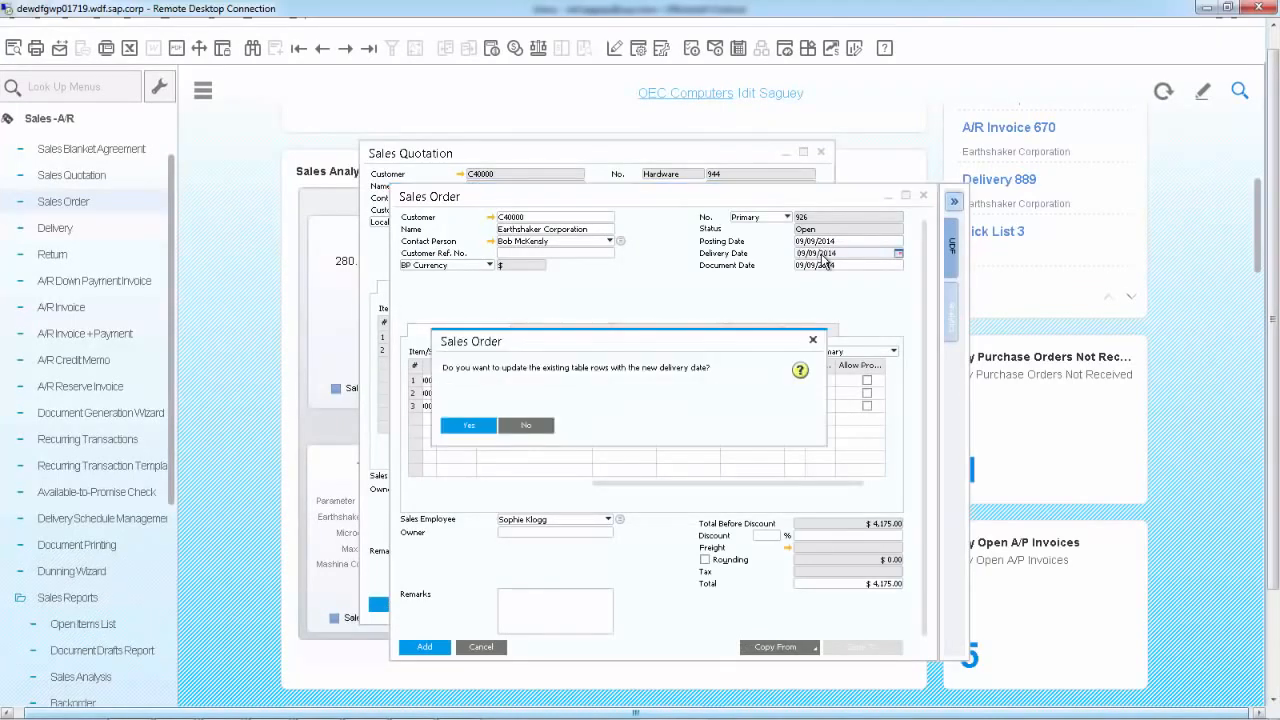
click(469, 426)
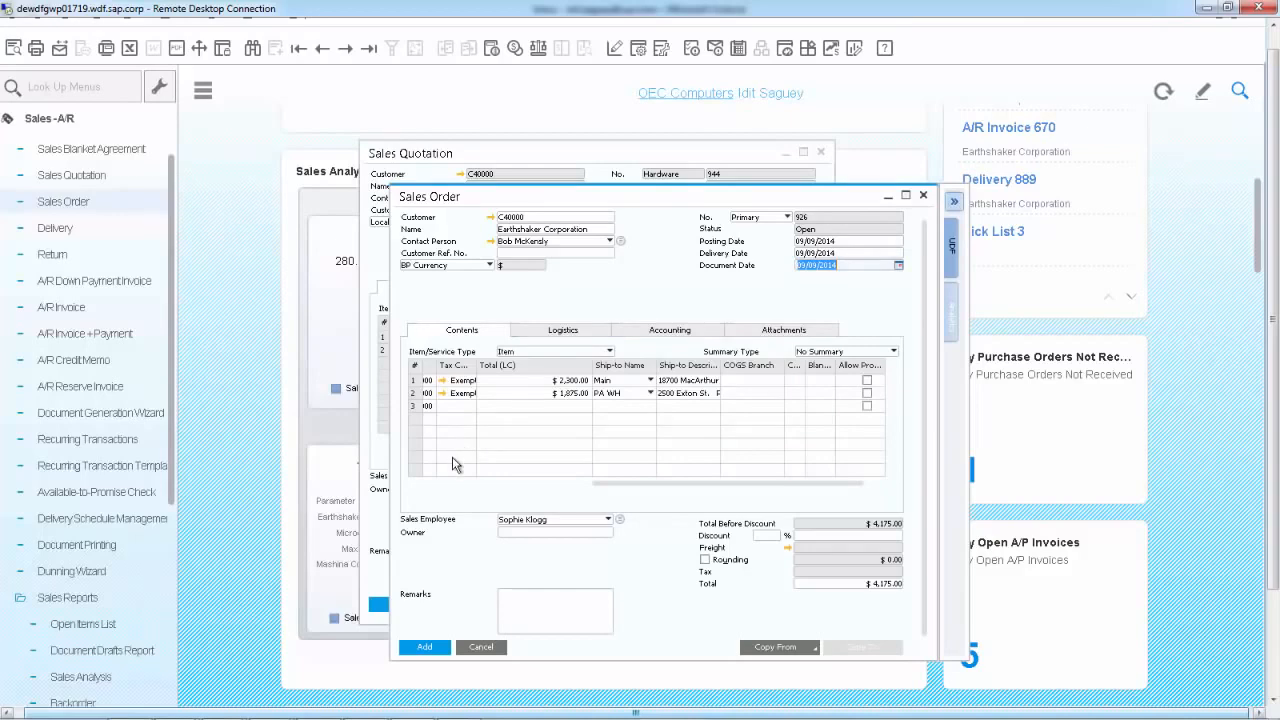
Add the sales order, checking the available-to-promise quantities of item S10001 and confirming the proposed delivery schedule.
click(427, 648)
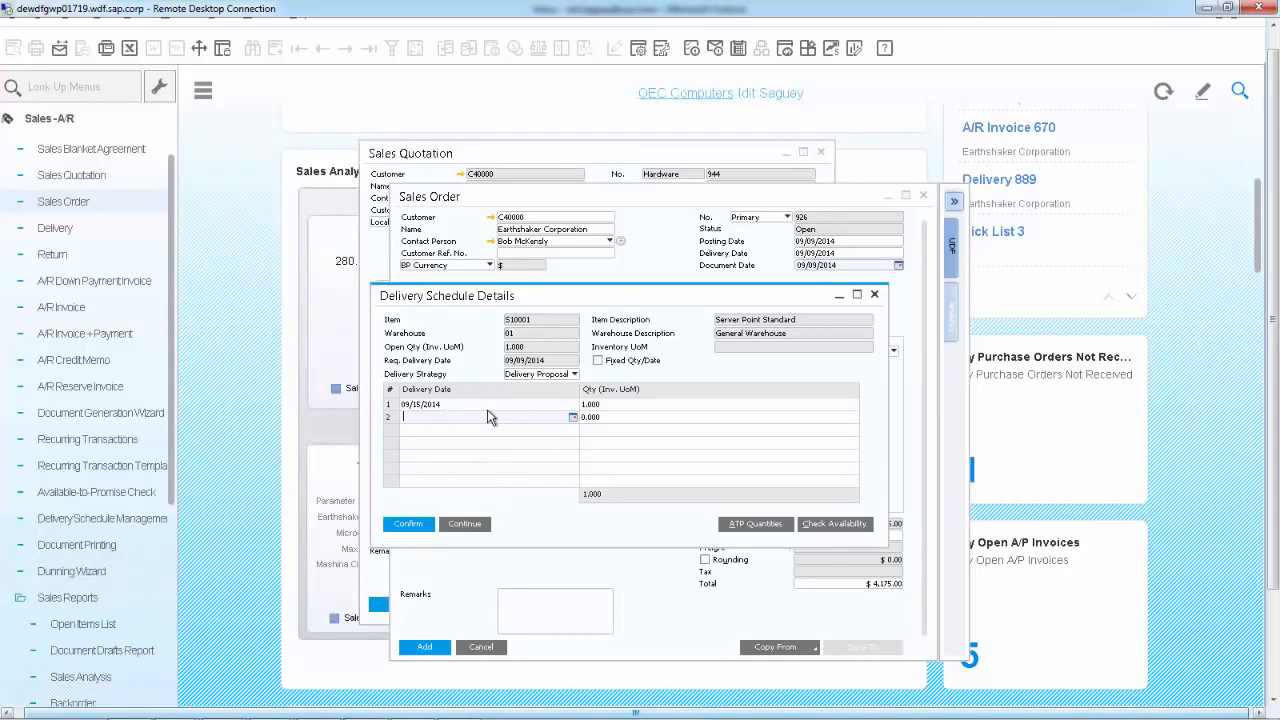
click(740, 525)
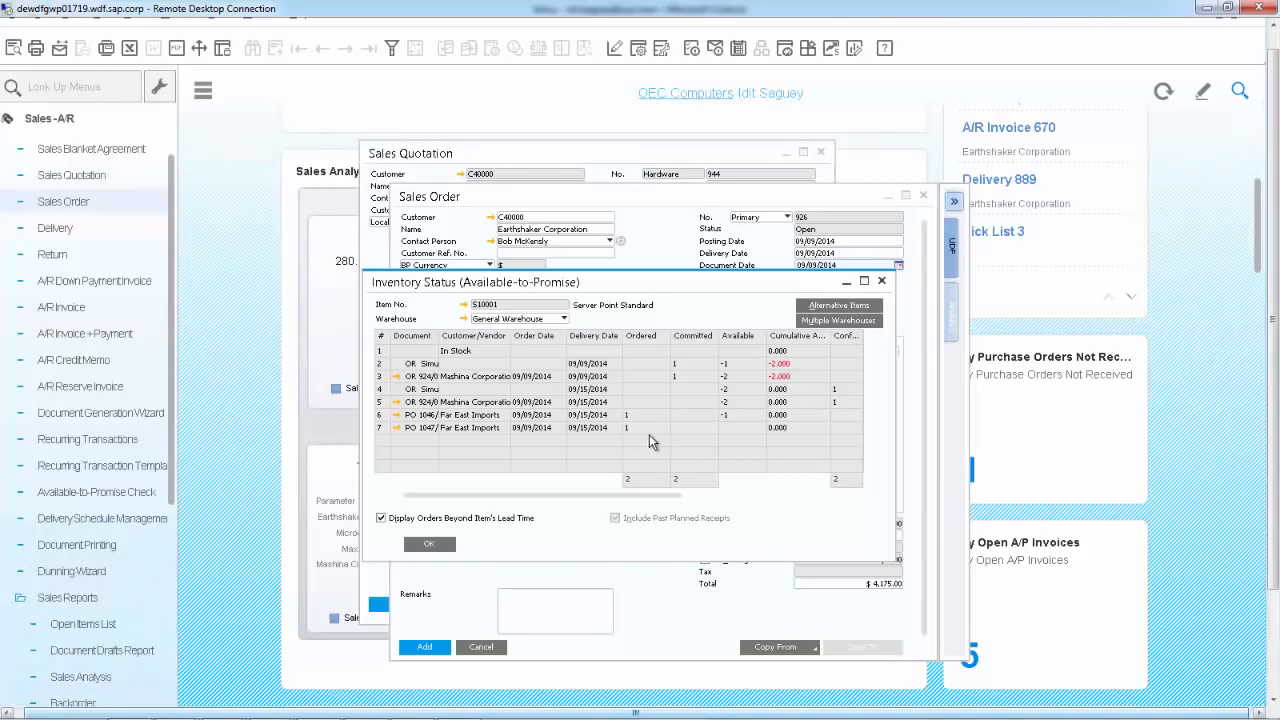
click(432, 544)
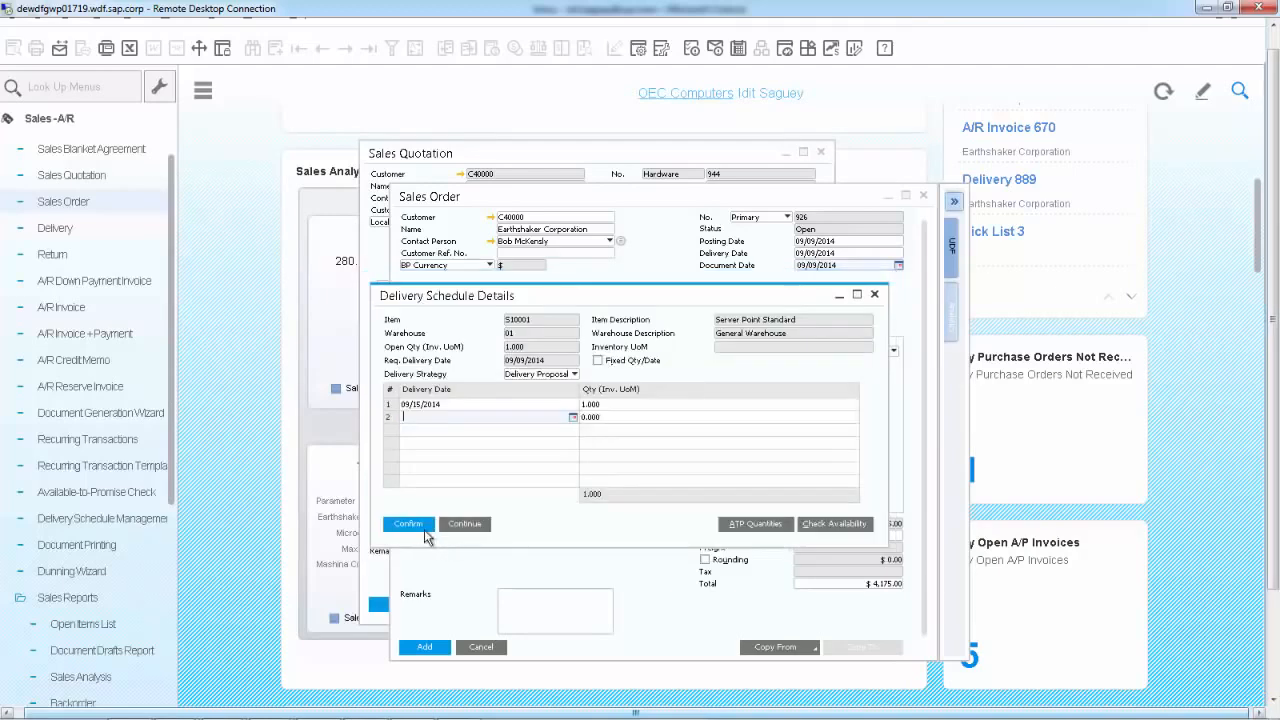
click(421, 526)
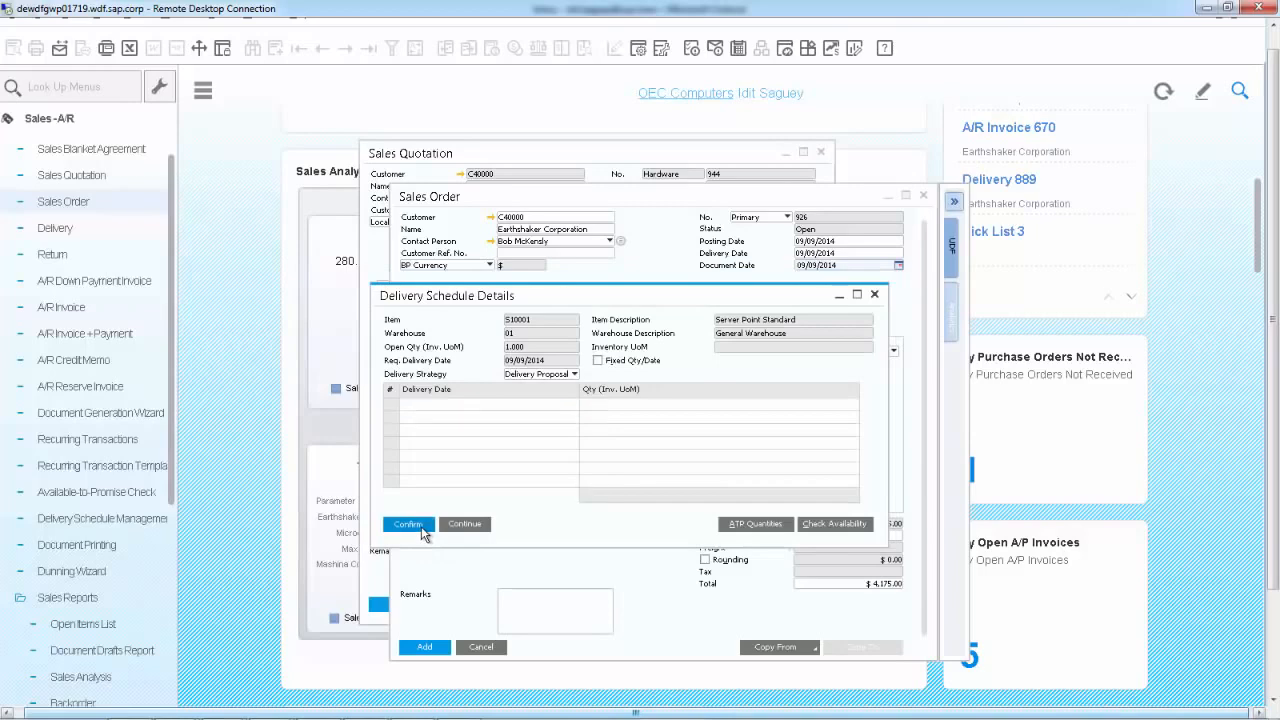
click(421, 526)
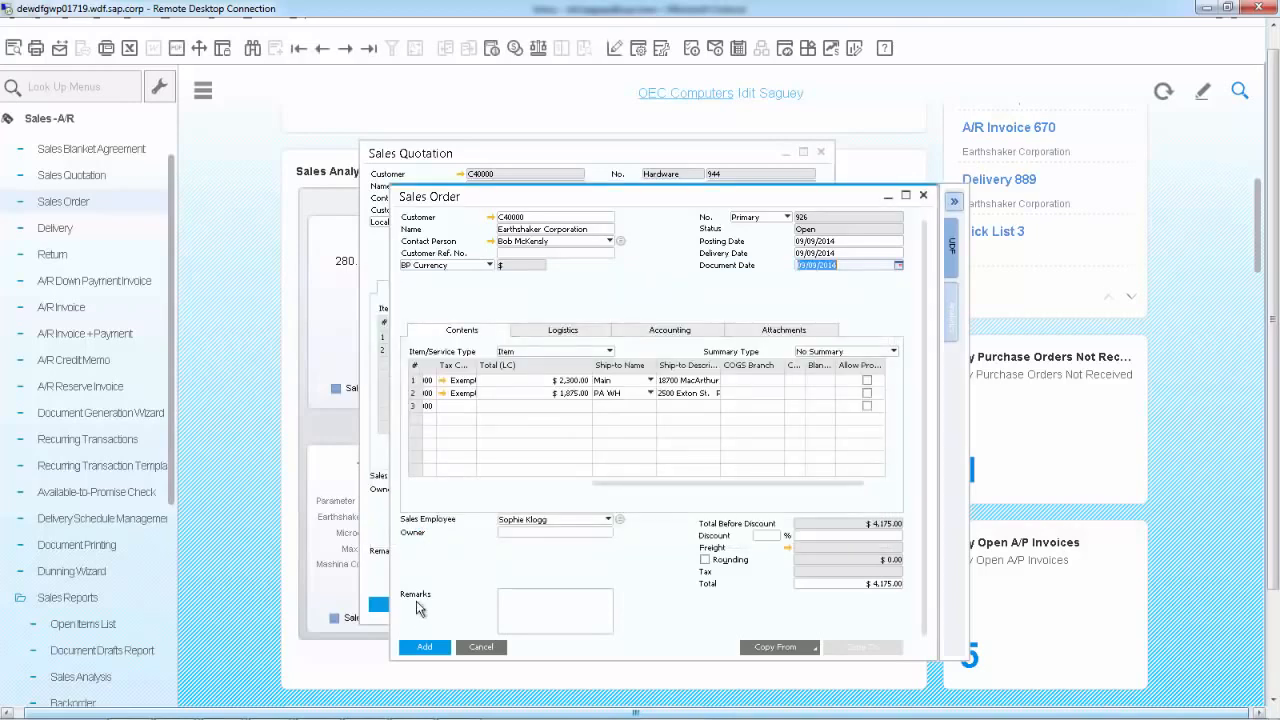
click(425, 648)
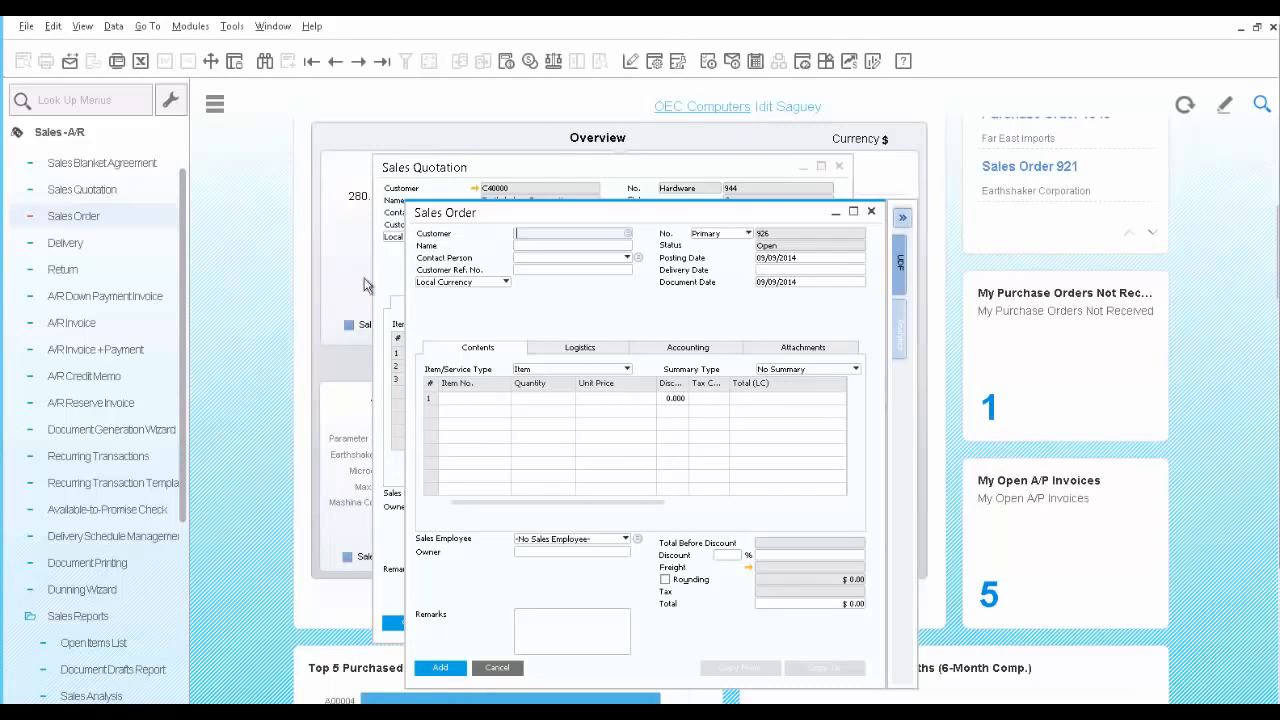
Bring up the last saved sales order and open Delivery Schedule Management for its S10001 row.
click(381, 64)
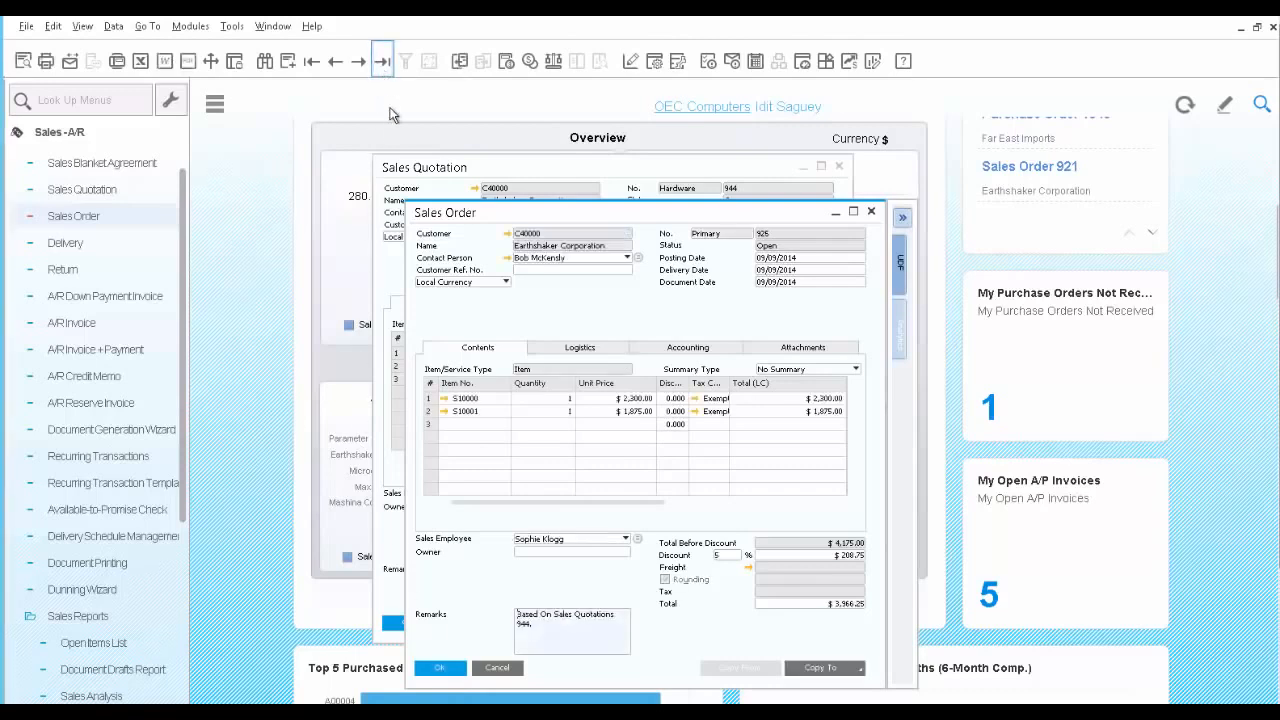
right_click(433, 420)
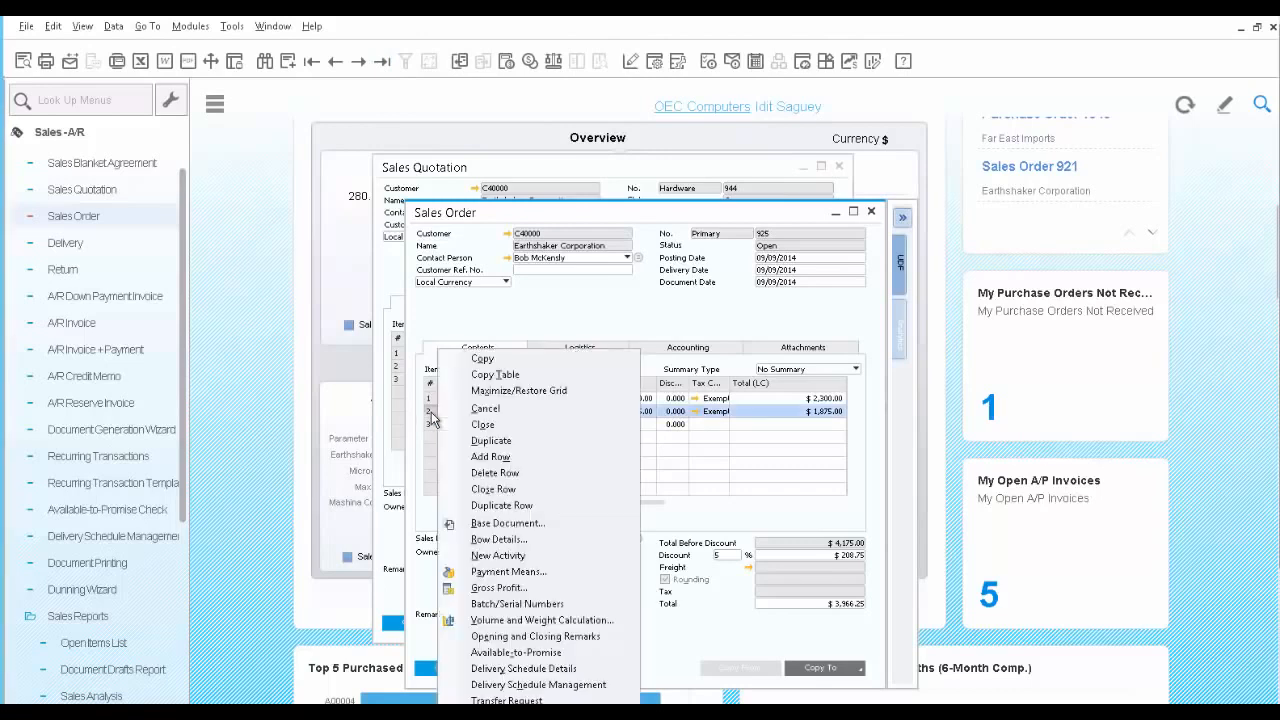
click(547, 686)
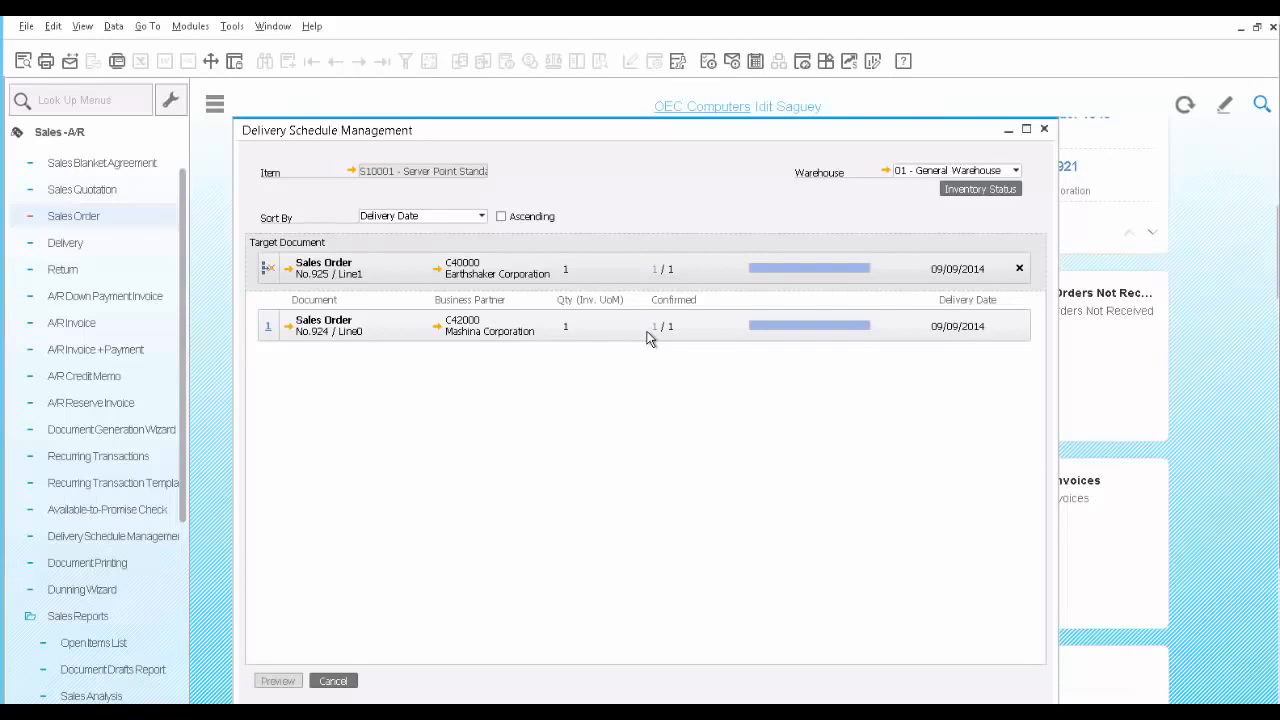
Reduce Mashina Corporation's scheduled delivery quantity to 0 in favour of Earthshaker's order, confirm the previewed reschedule, and close the window.
click(656, 269)
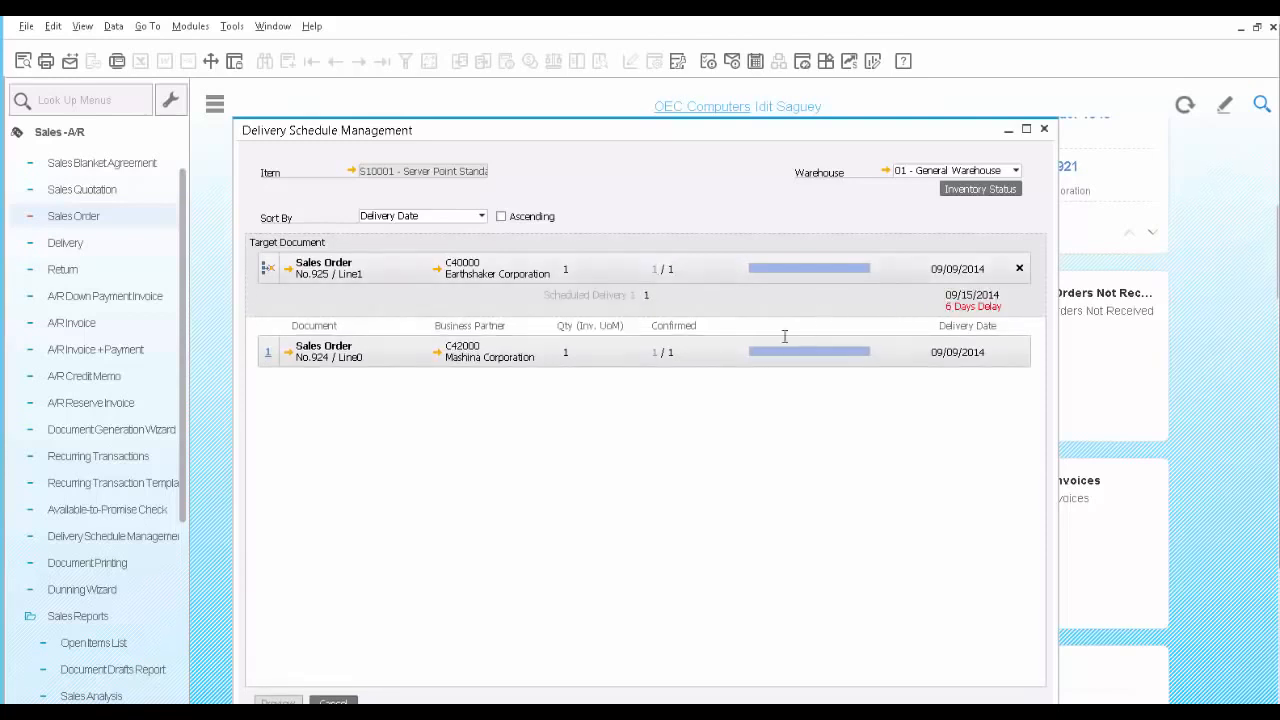
click(656, 351)
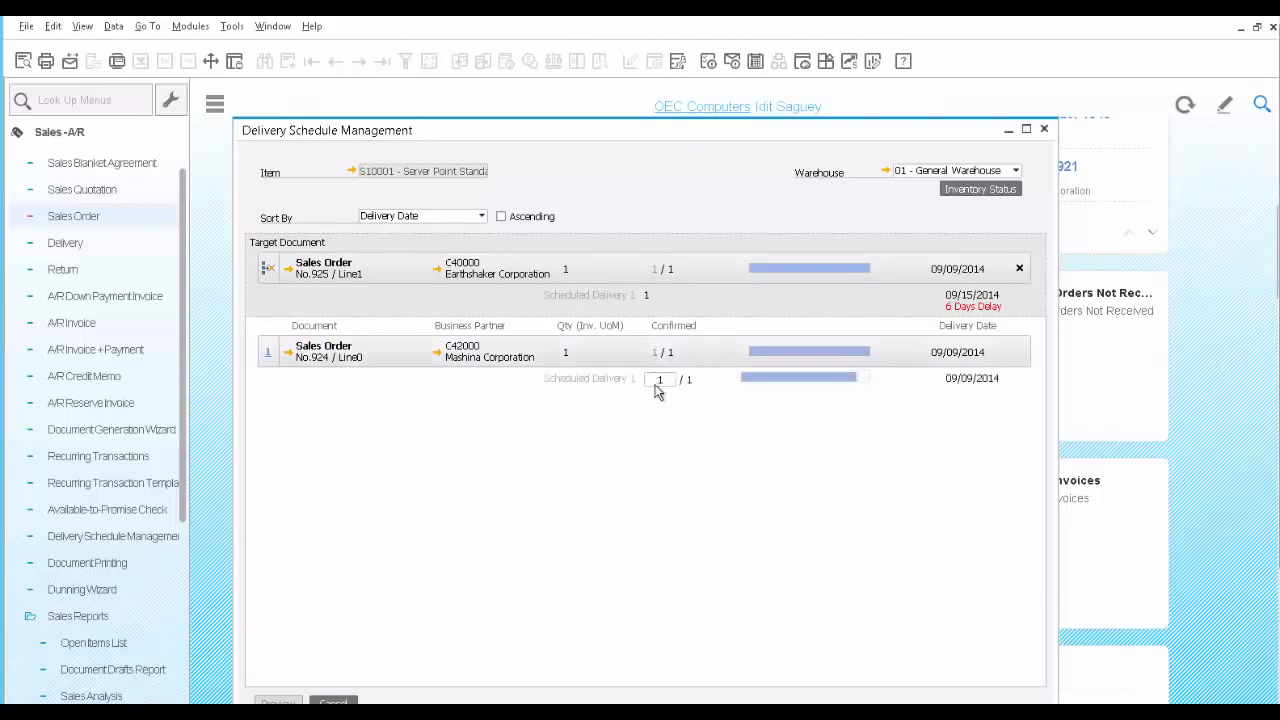
click(657, 381)
drag(866, 383, 752, 387)
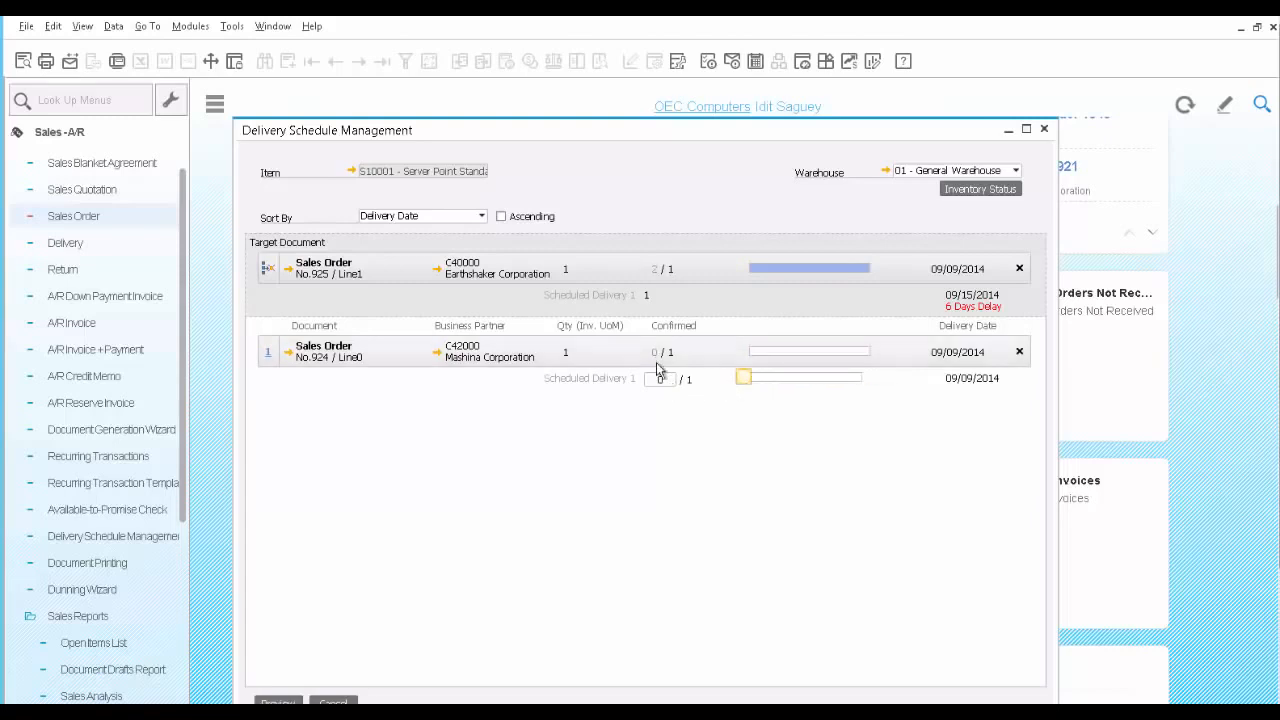
click(280, 703)
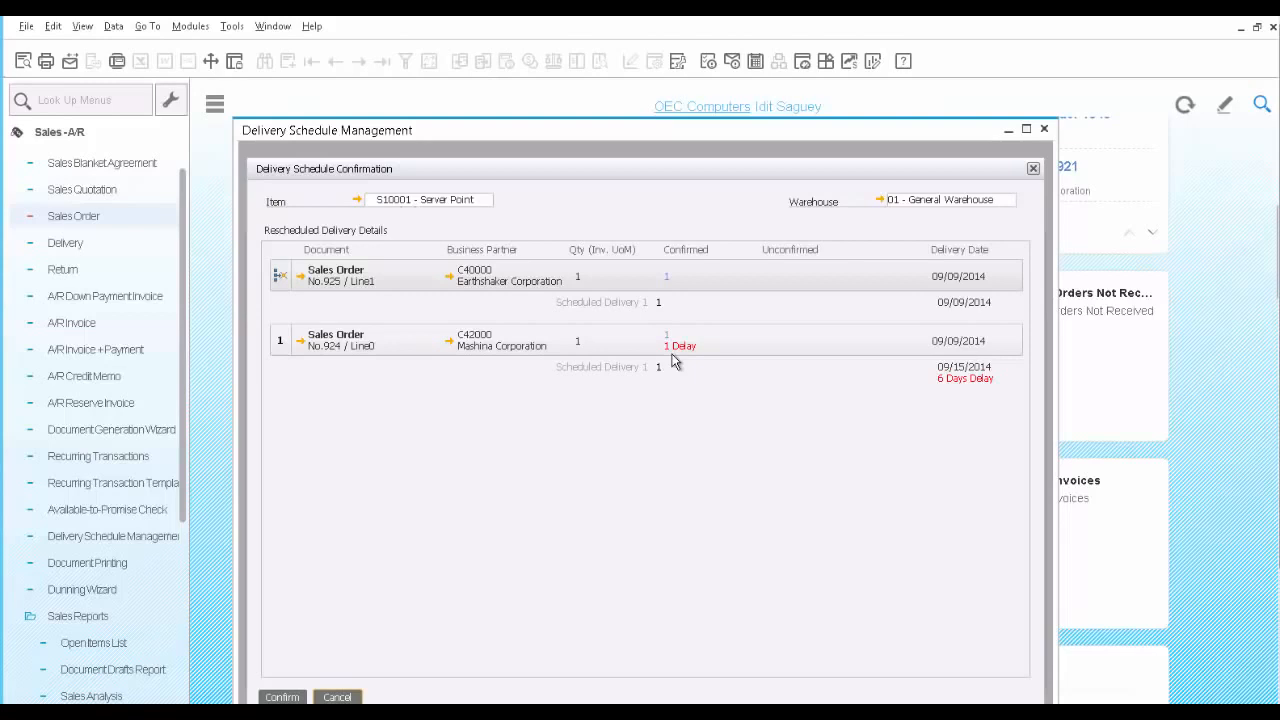
click(282, 697)
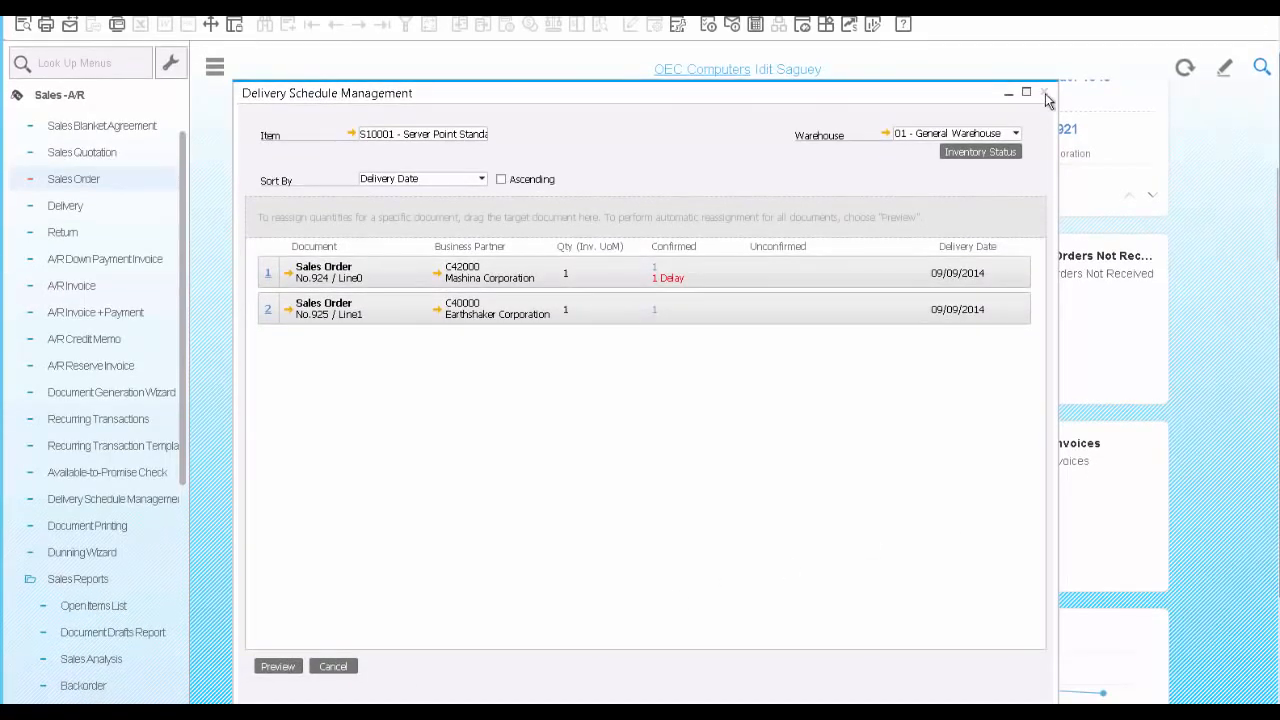
click(1045, 93)
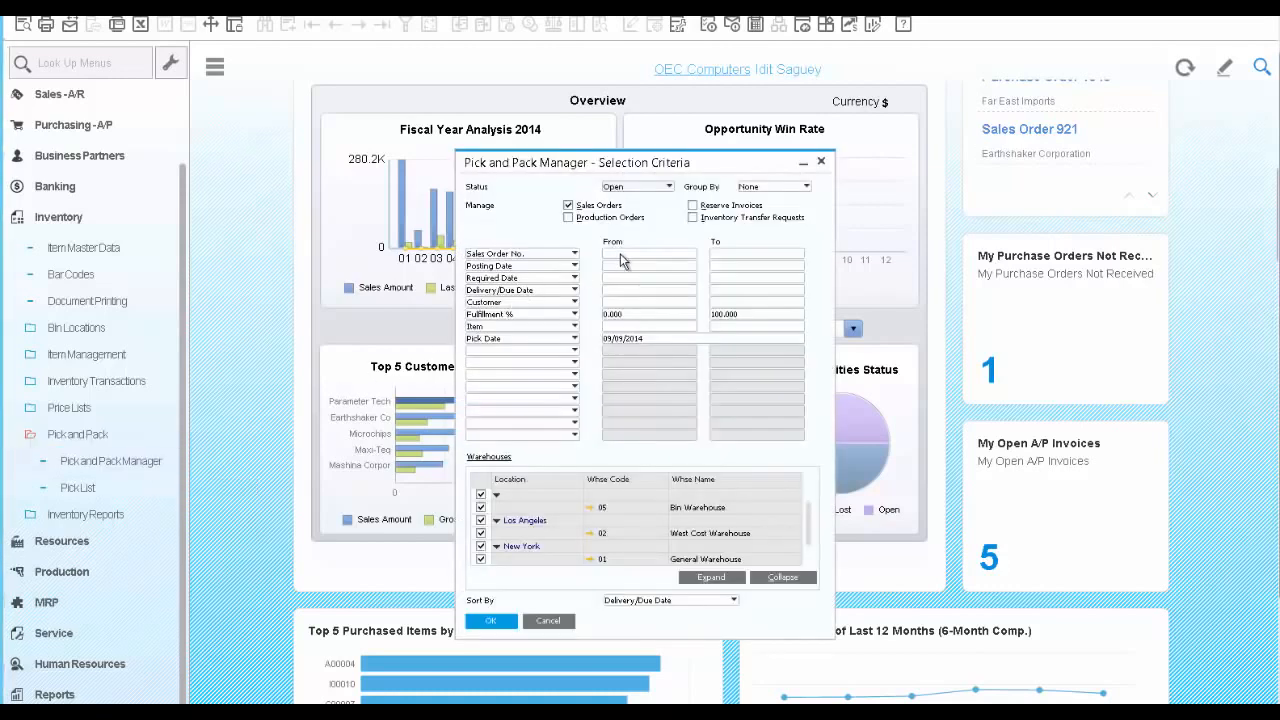
Filter the Pick and Pack Manager's open sales orders by the new Earthshaker order's number and list the matching rows.
click(620, 256)
text(925)
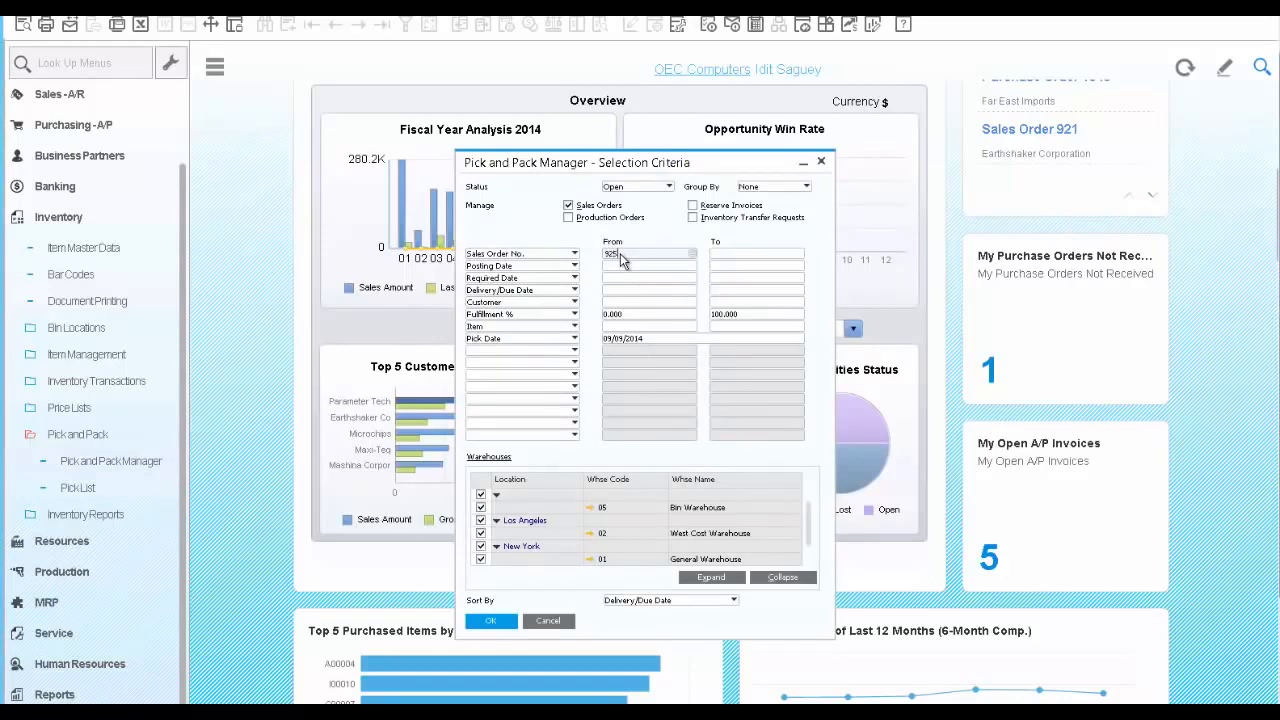
key(Tab)
click(489, 622)
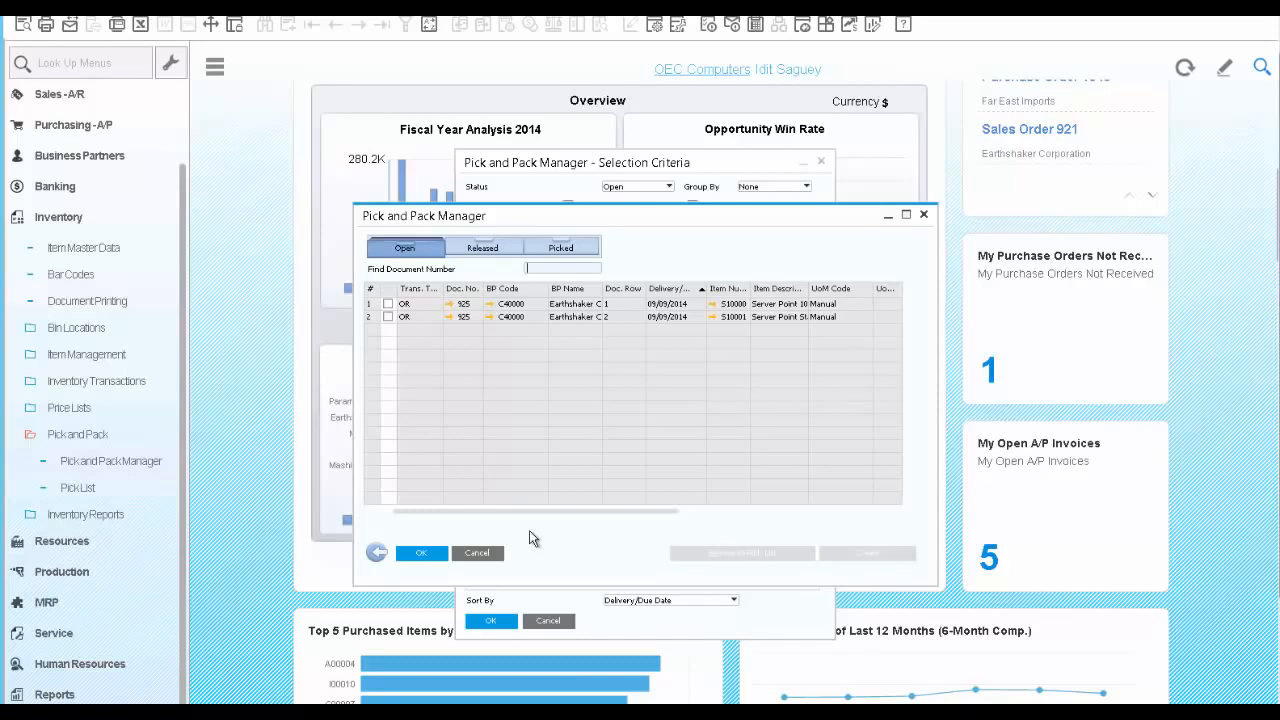
Select both rows of Earthshaker's order, release them to a pick list, and generate a single list without any split parameters.
click(388, 304)
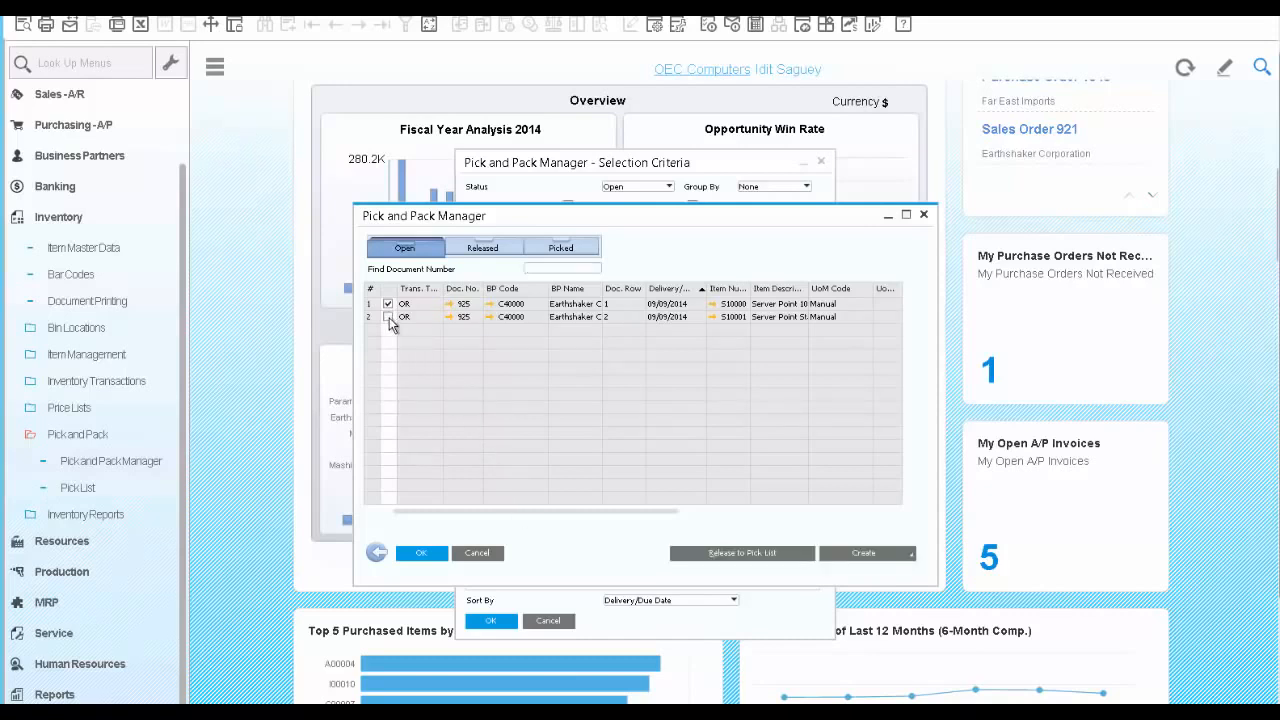
click(726, 556)
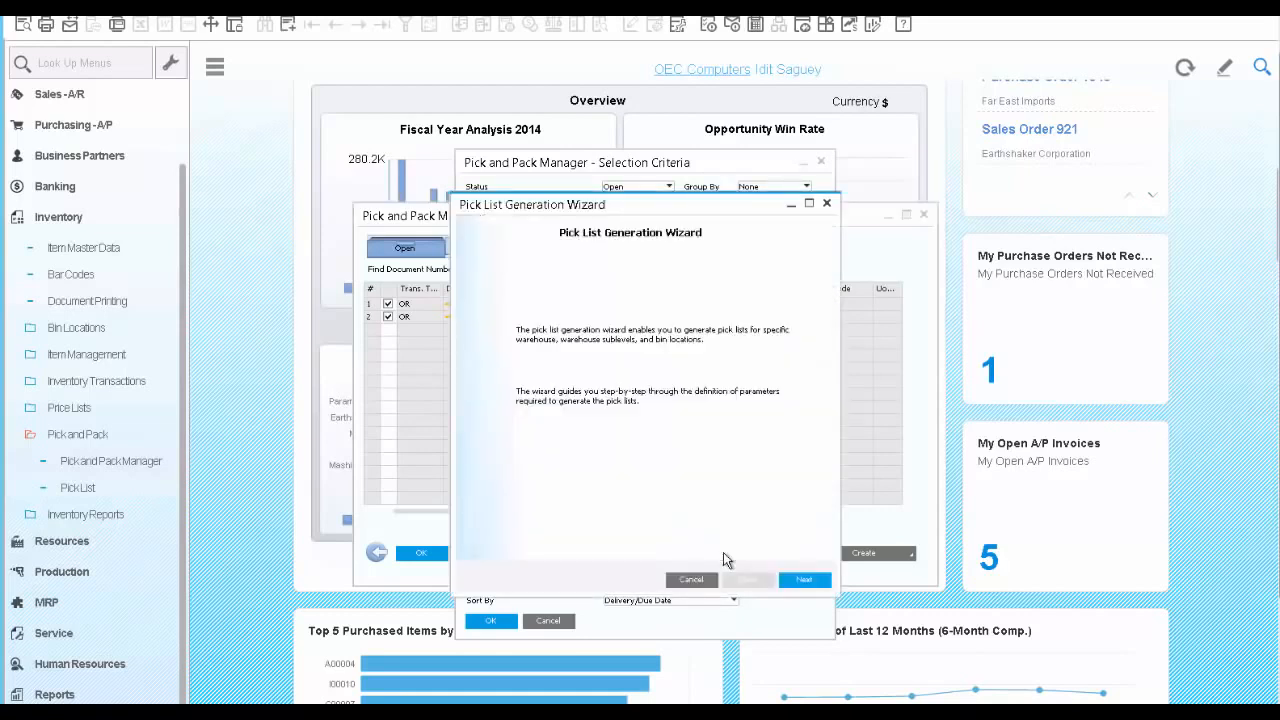
click(806, 581)
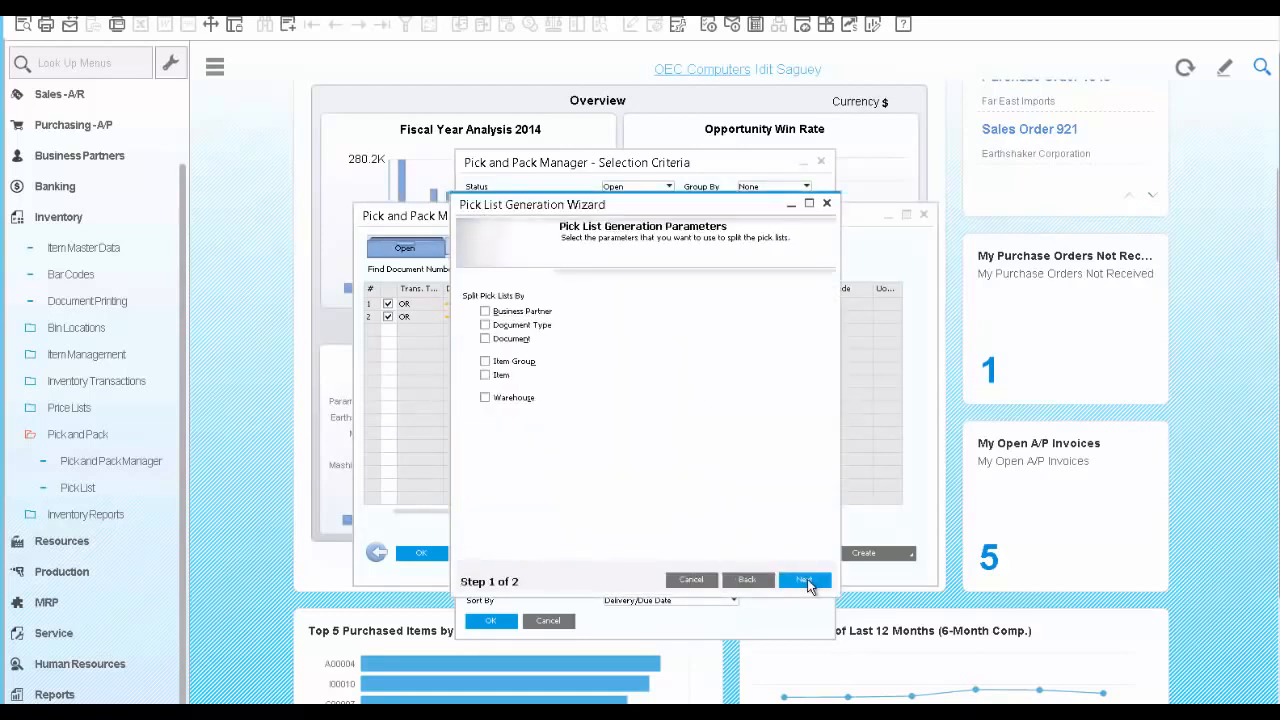
click(808, 583)
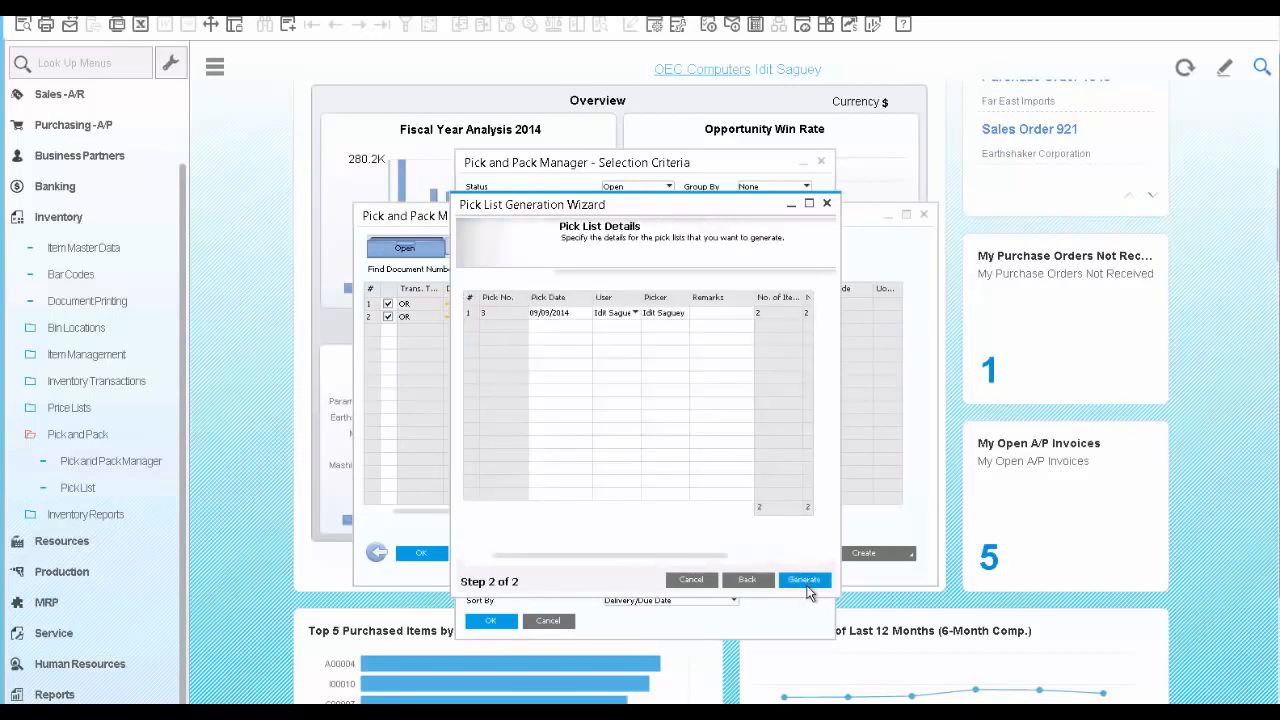
click(805, 581)
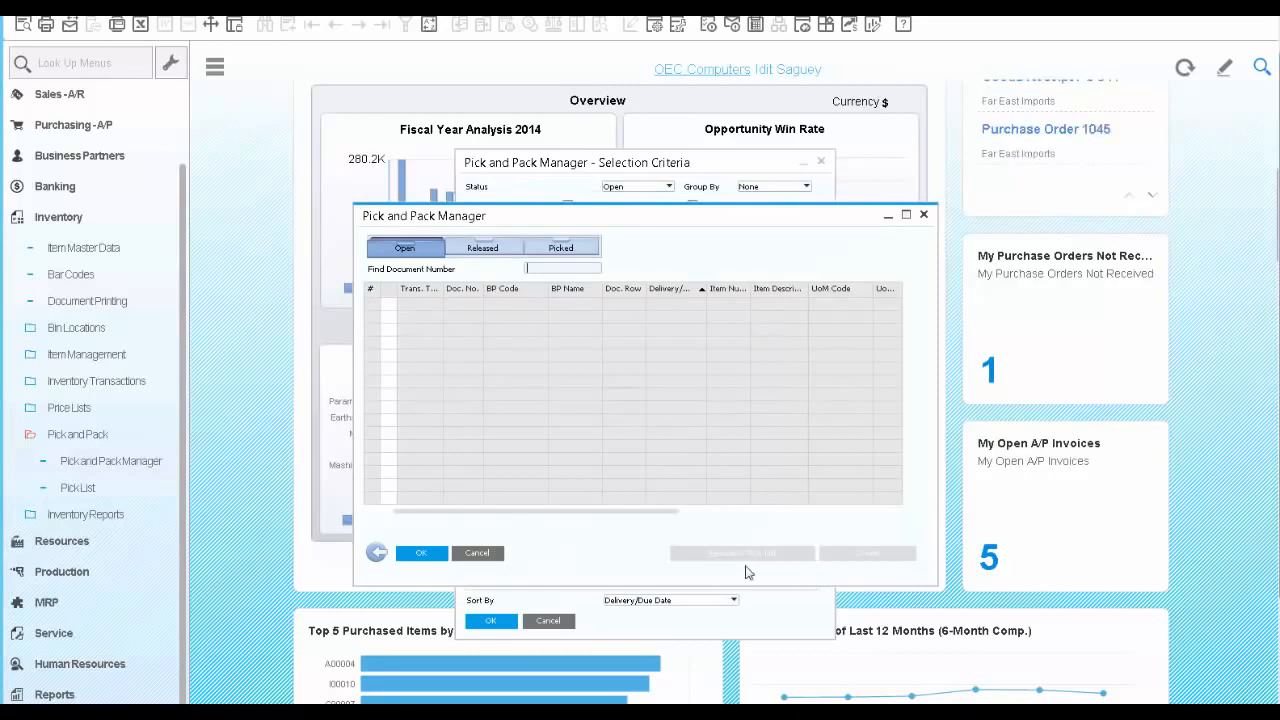
Open the pick list from the released items, mark all its rows as picked, and check their picked quantities.
click(480, 253)
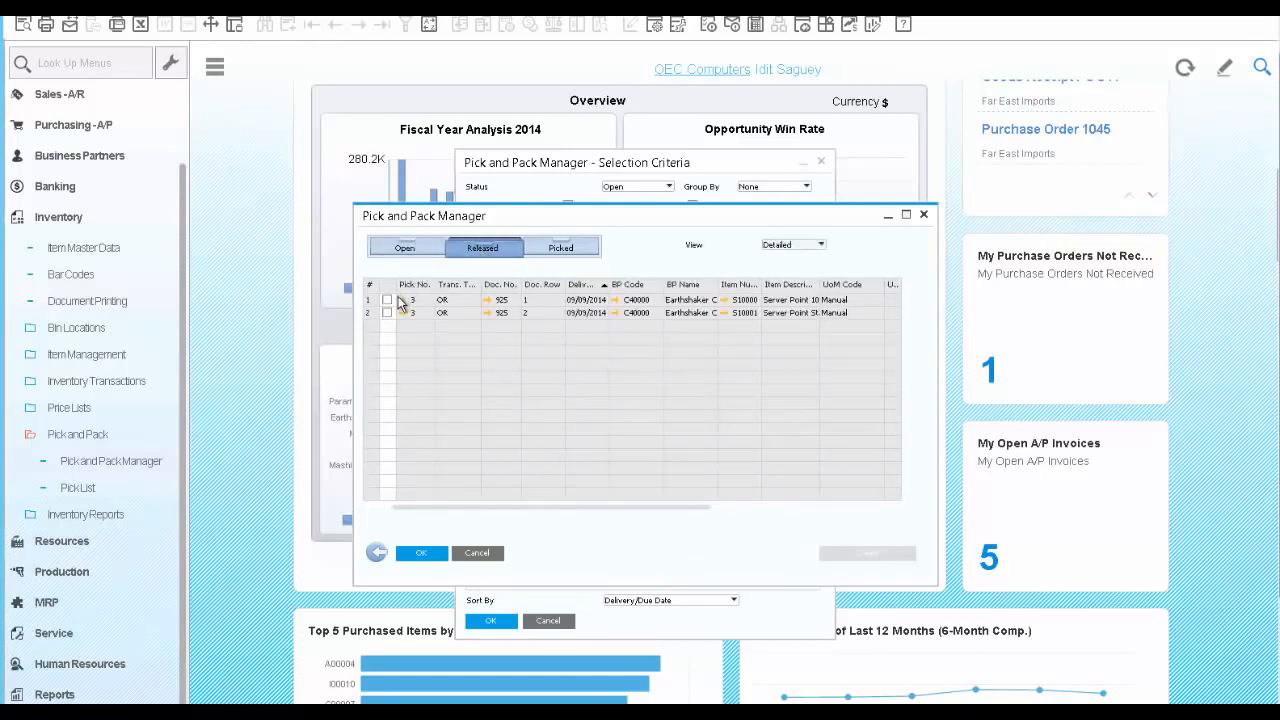
click(404, 302)
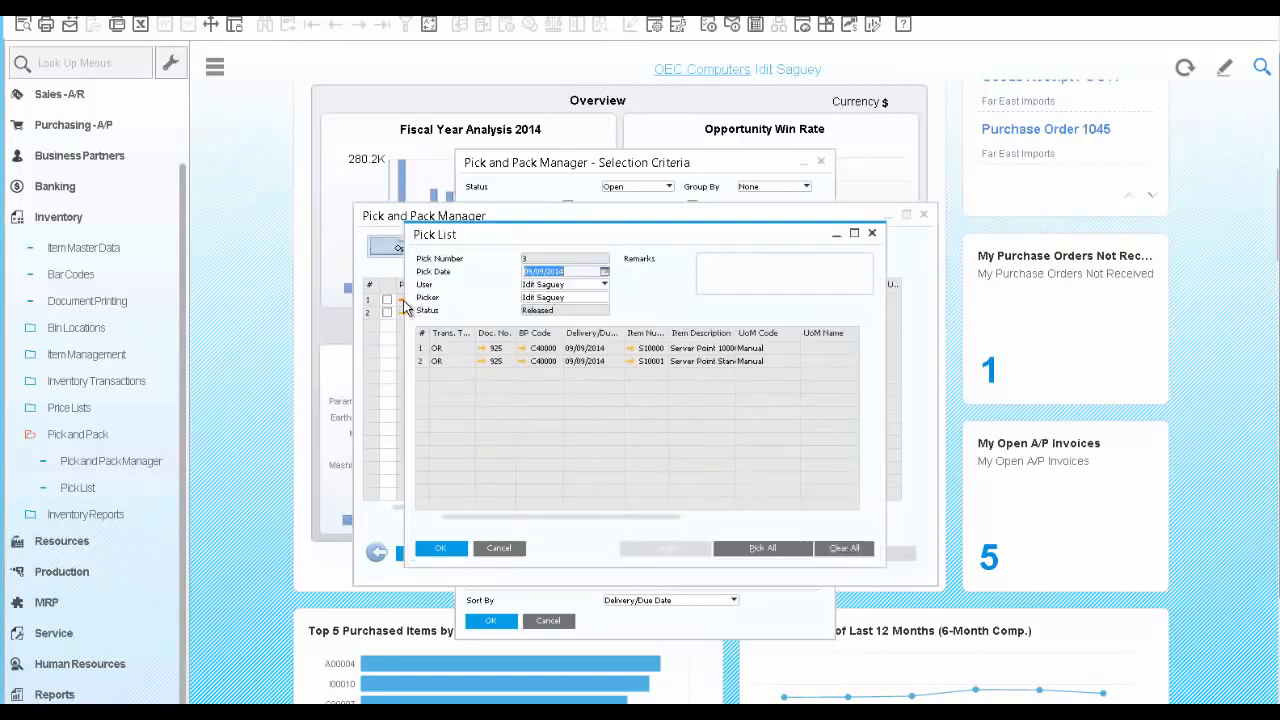
click(752, 552)
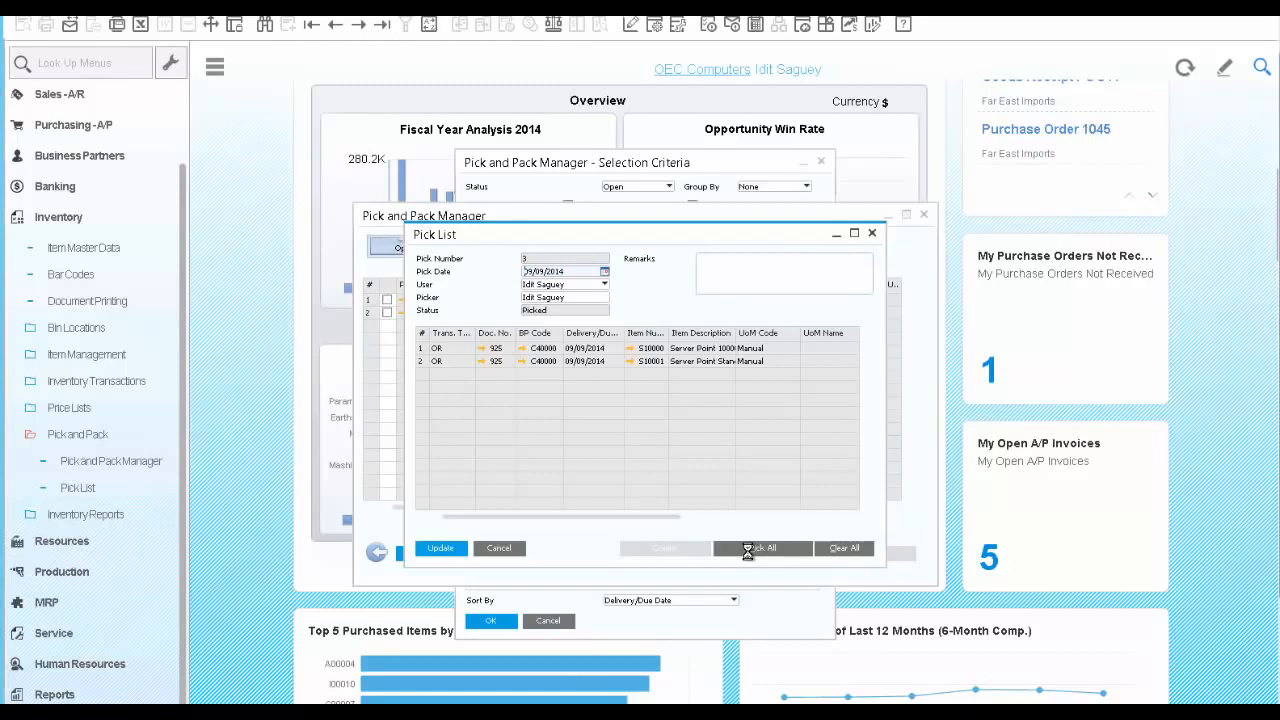
drag(669, 516, 789, 517)
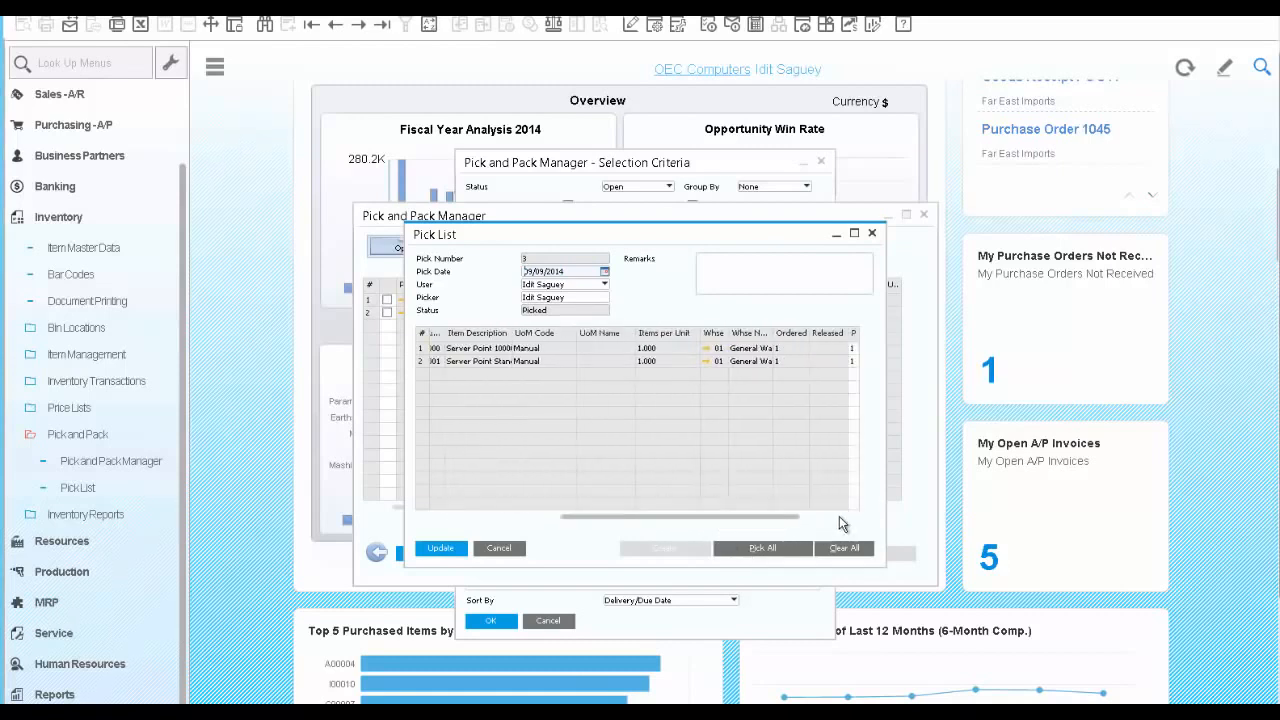
click(840, 518)
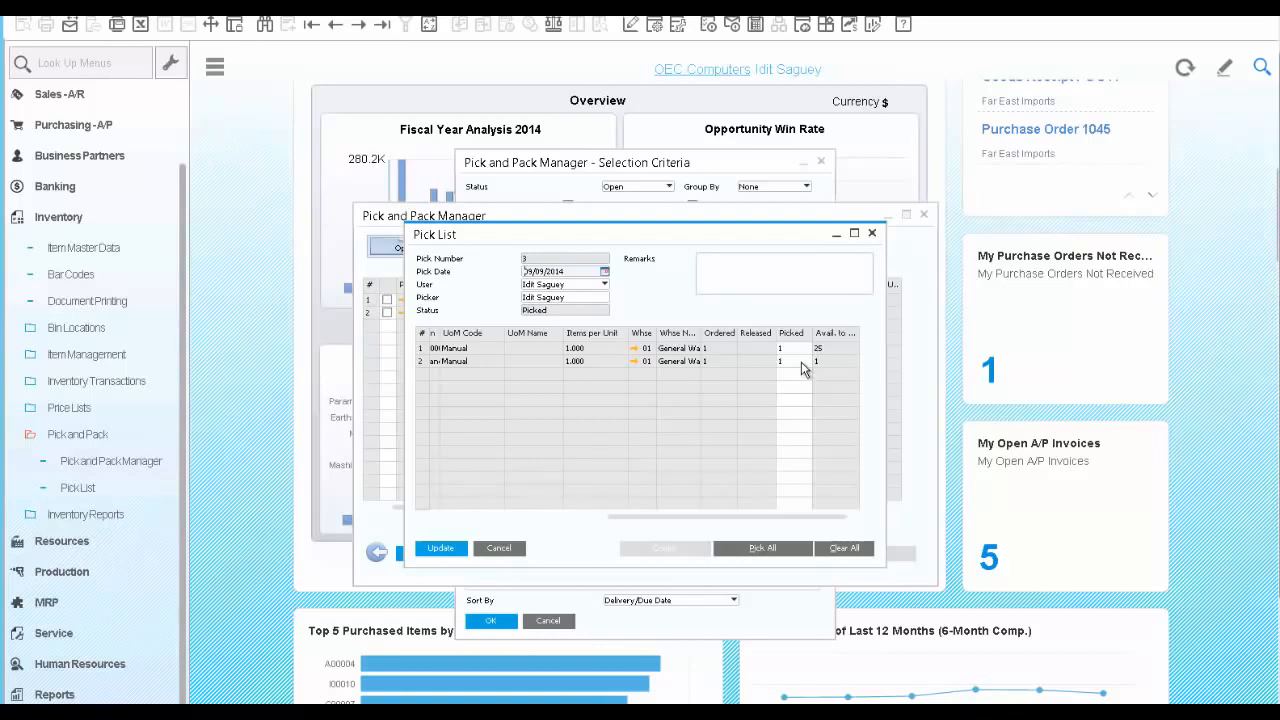
Automatically select a serial number for picked item S10000, save the selection, and update the pick list.
right_click(799, 352)
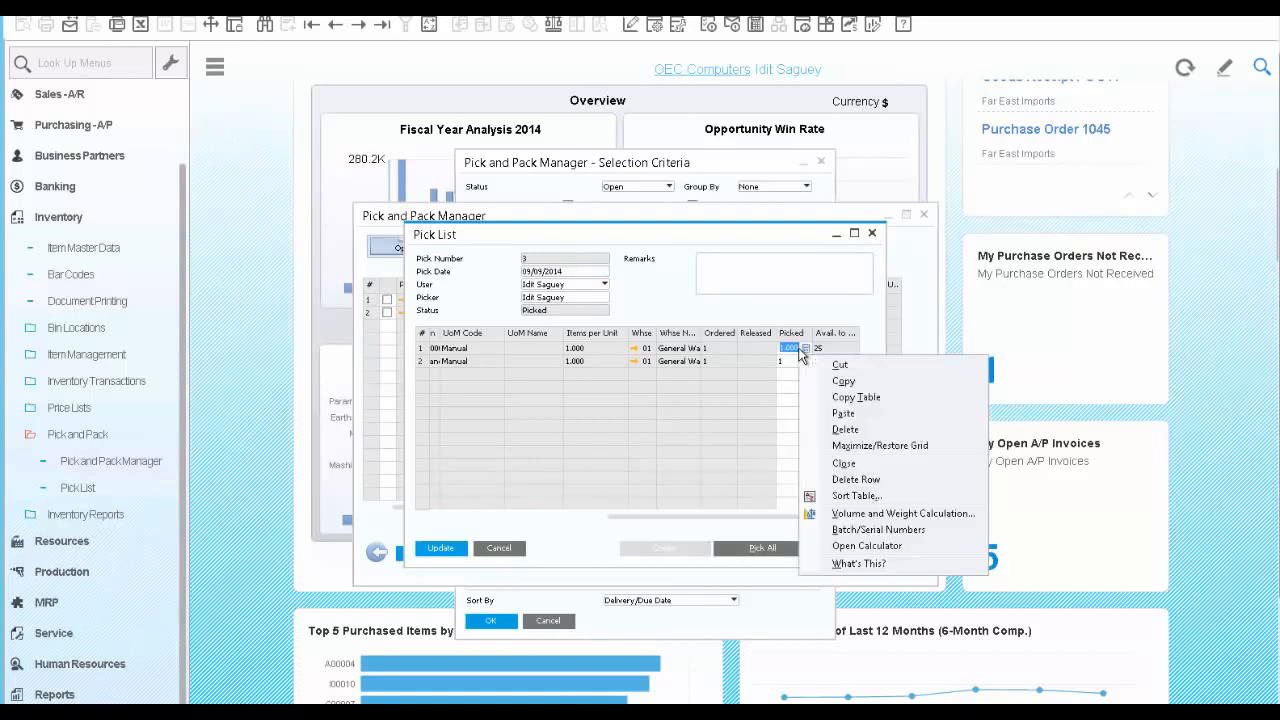
click(862, 530)
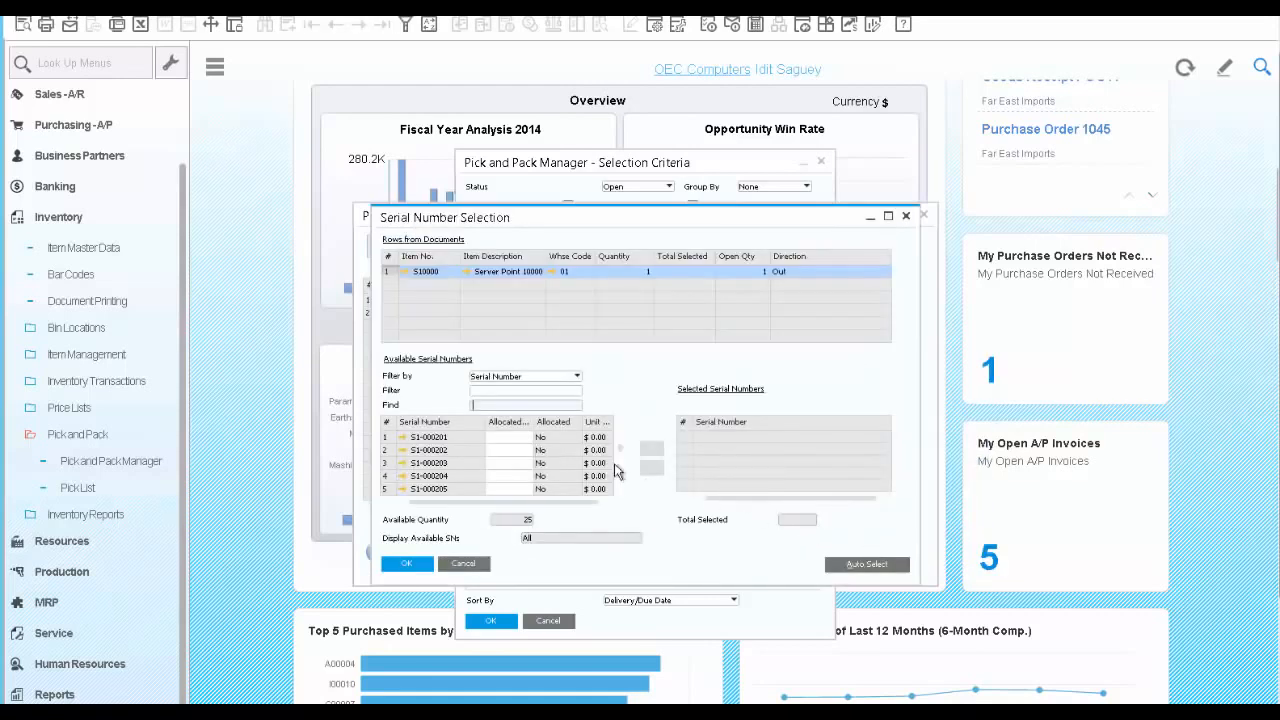
click(839, 558)
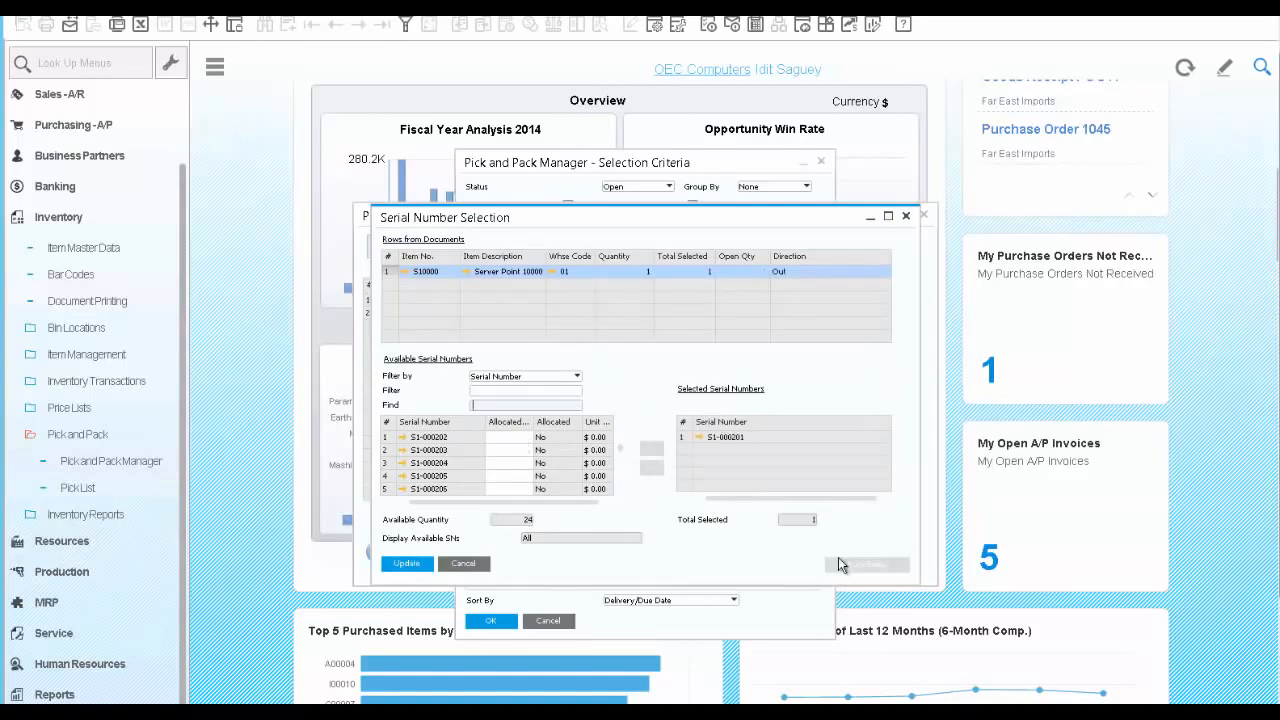
click(407, 564)
click(407, 564)
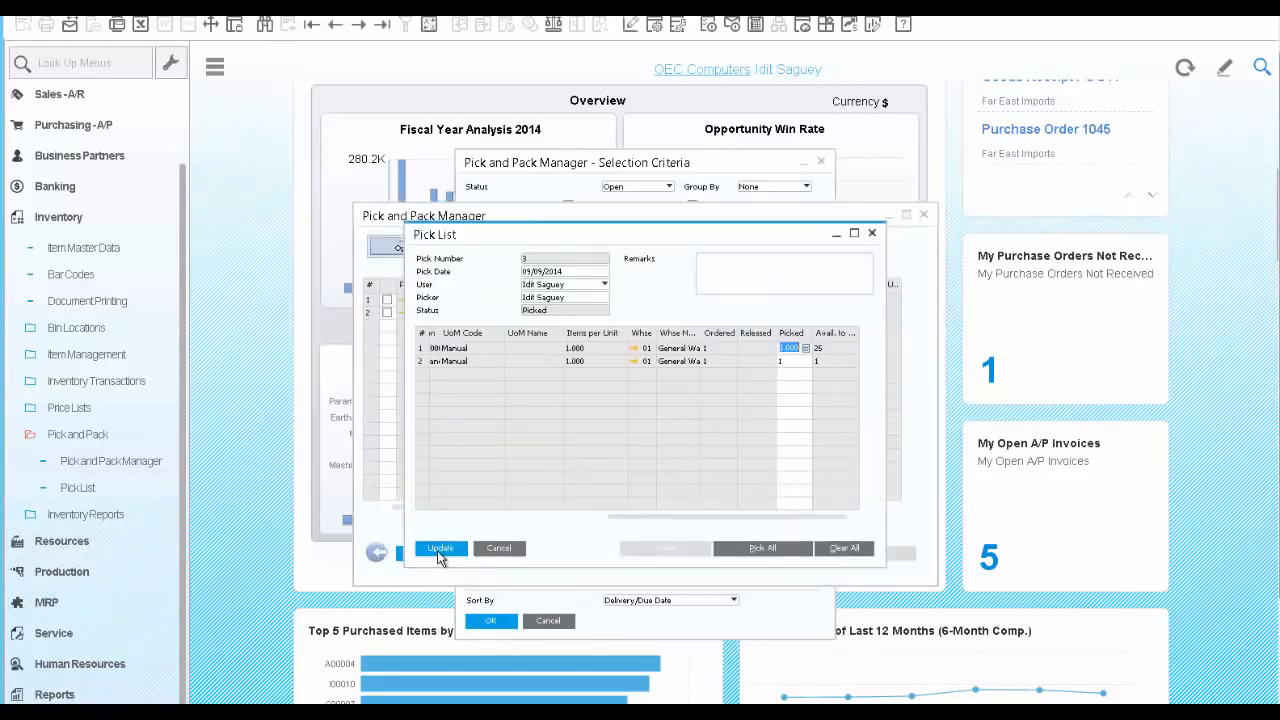
click(438, 552)
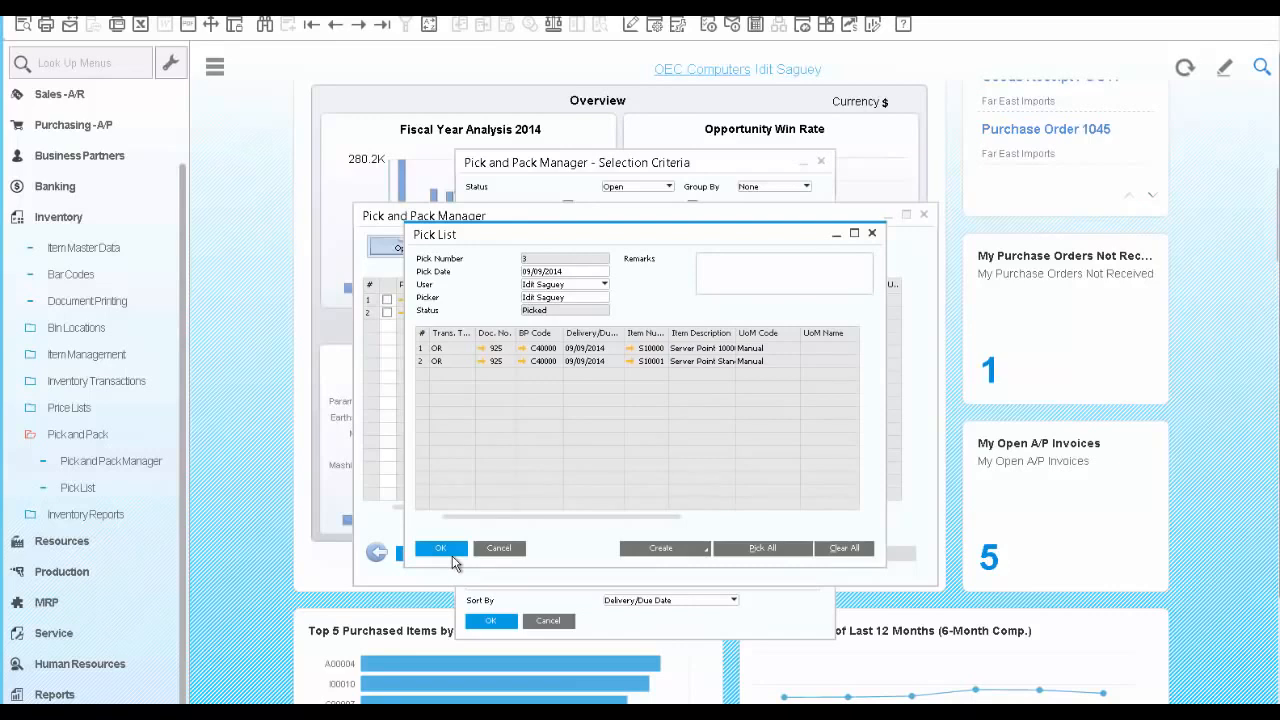
Create an automatic delivery from the picked items and confirm the irreversible action.
click(703, 553)
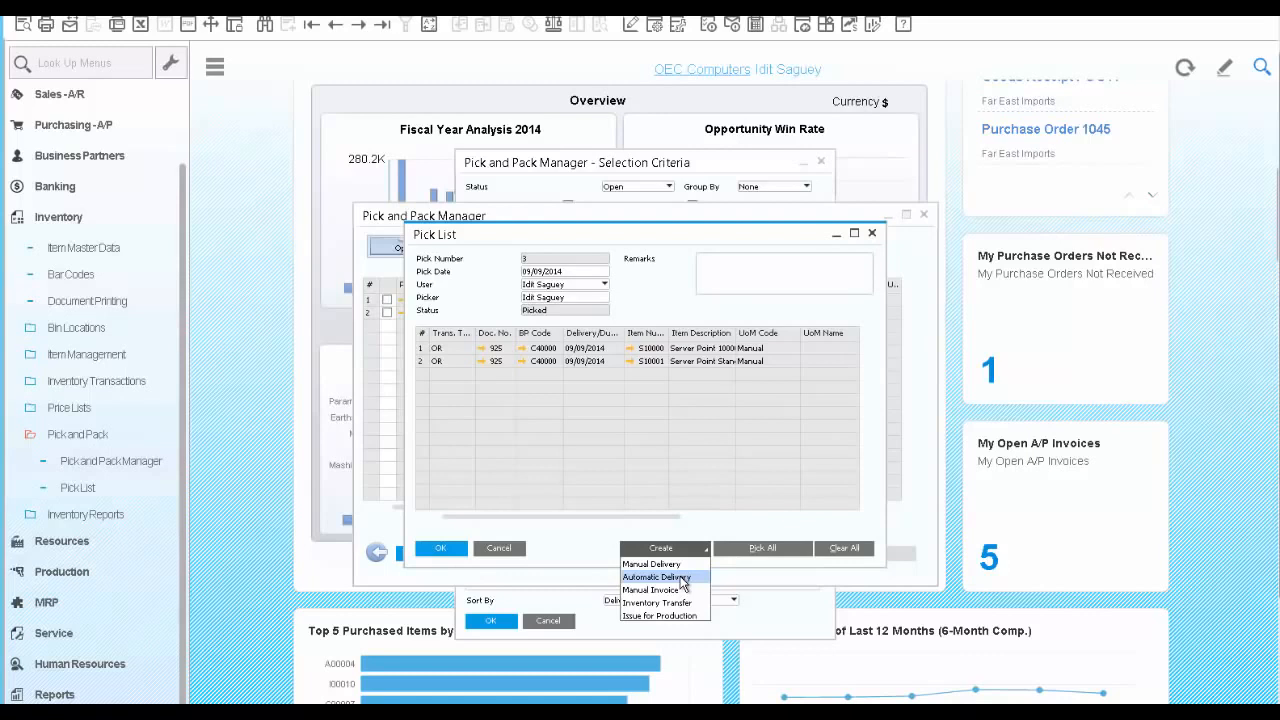
click(684, 578)
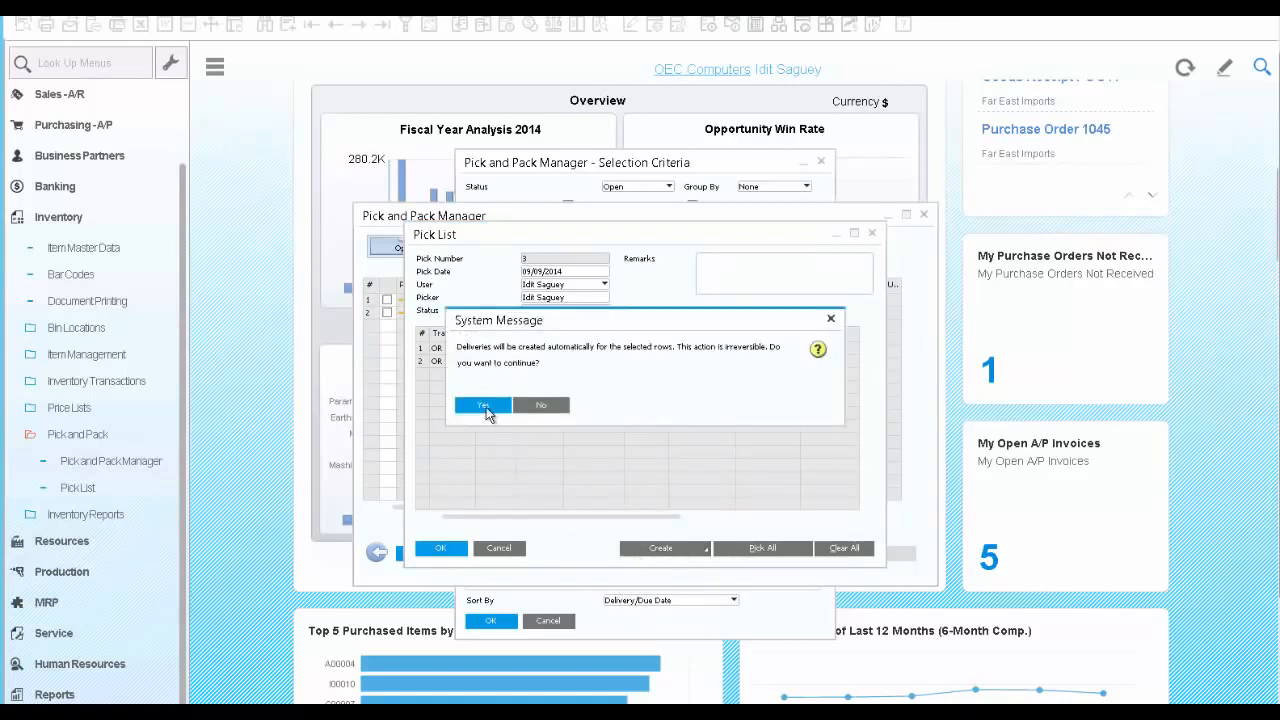
click(486, 407)
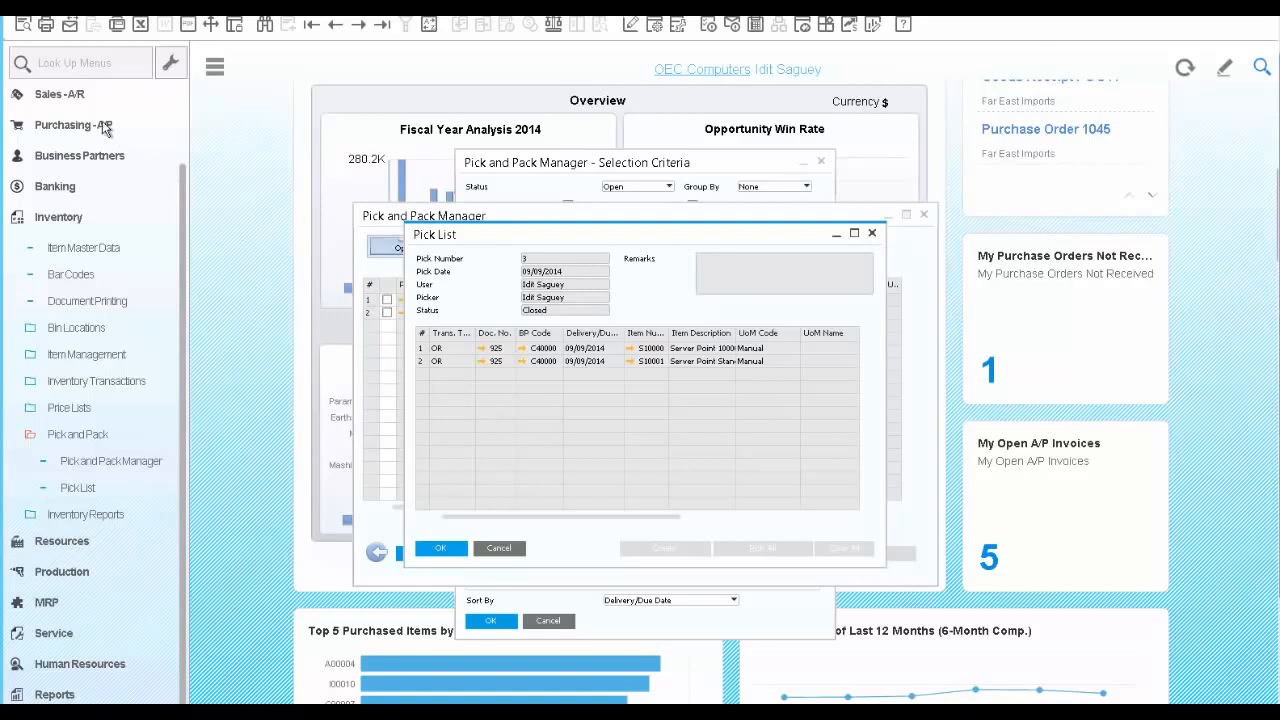
Start a new A/R invoice and choose Earthshaker Corporation as its customer.
click(68, 99)
scroll(88, 378, up, 3)
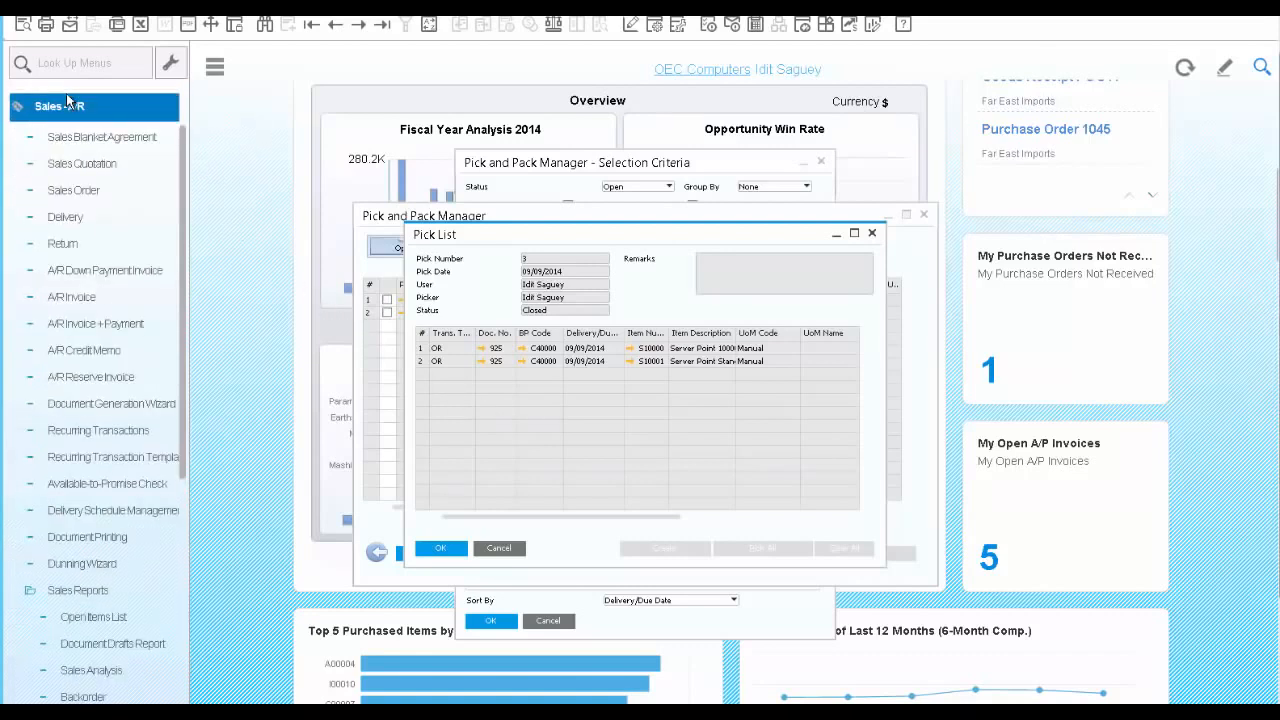
scroll(88, 378, down, 3)
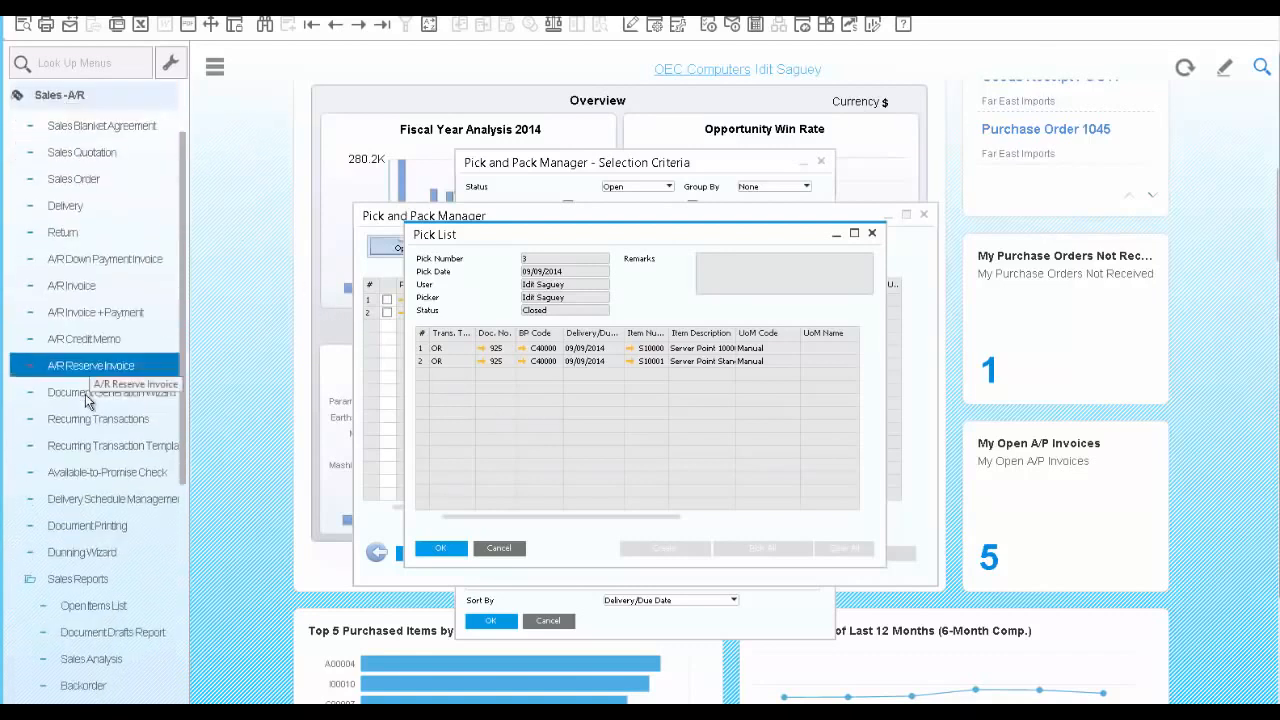
click(72, 286)
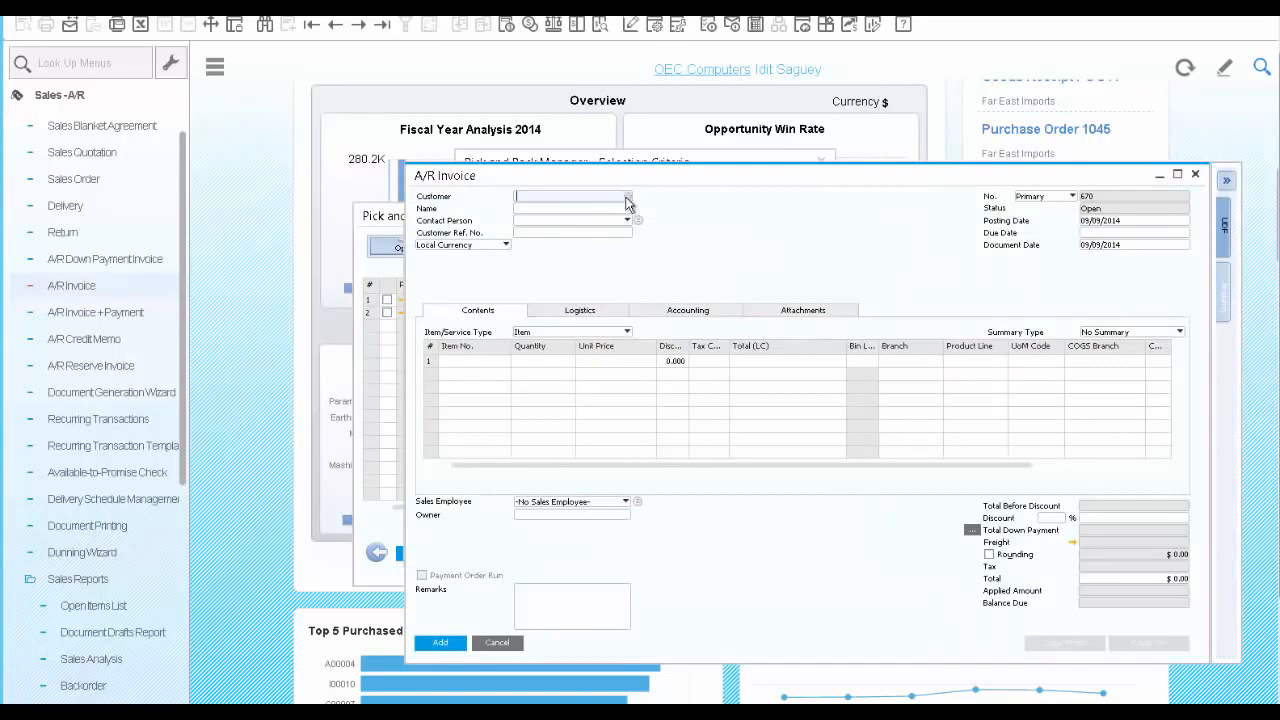
click(627, 198)
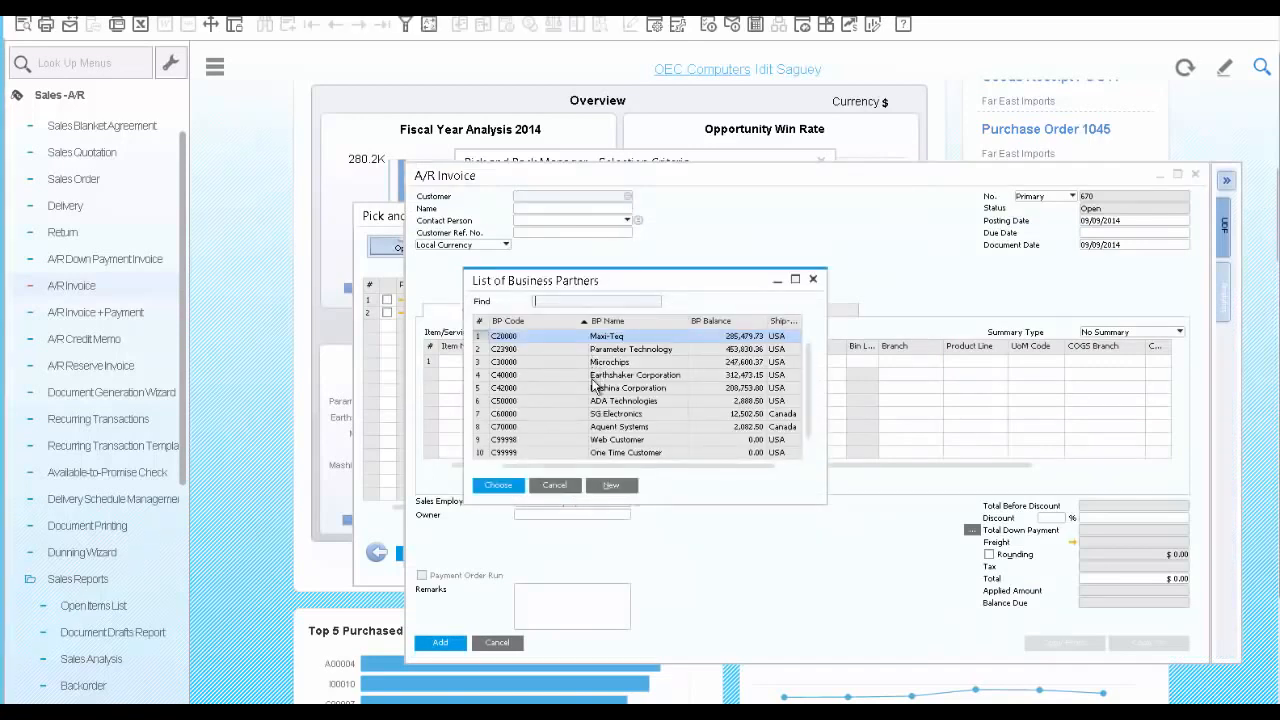
click(592, 380)
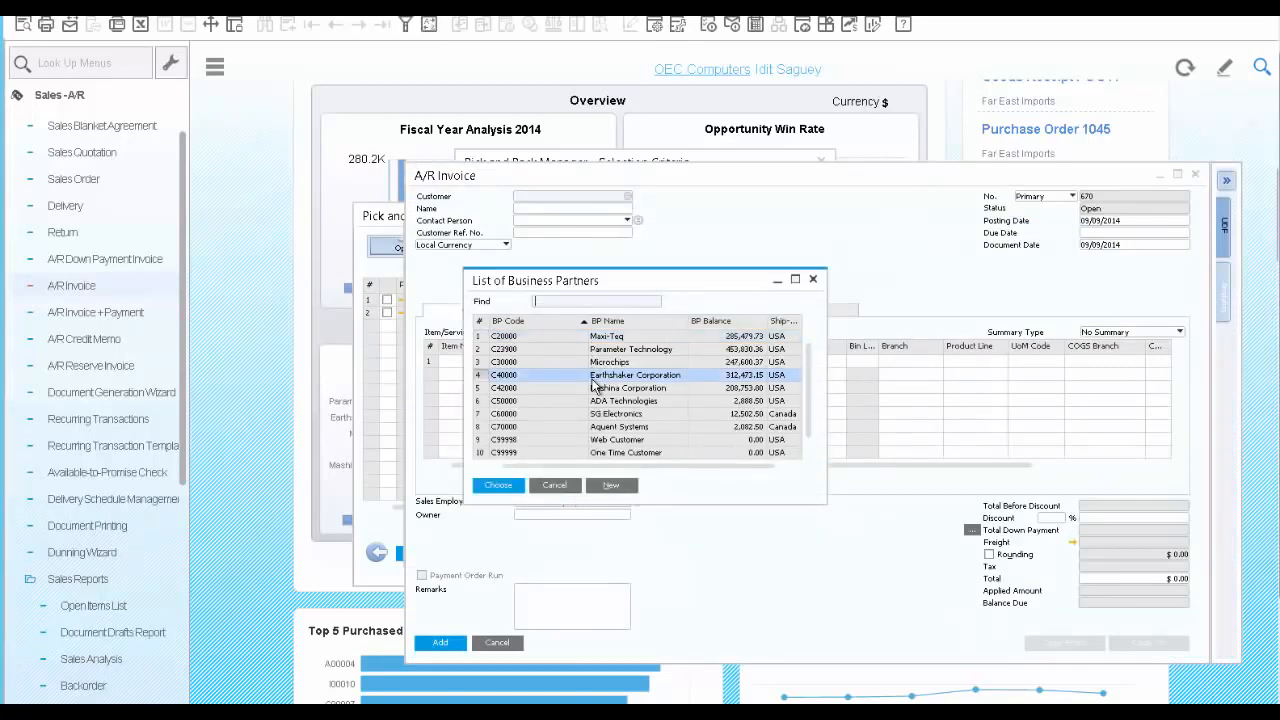
click(500, 485)
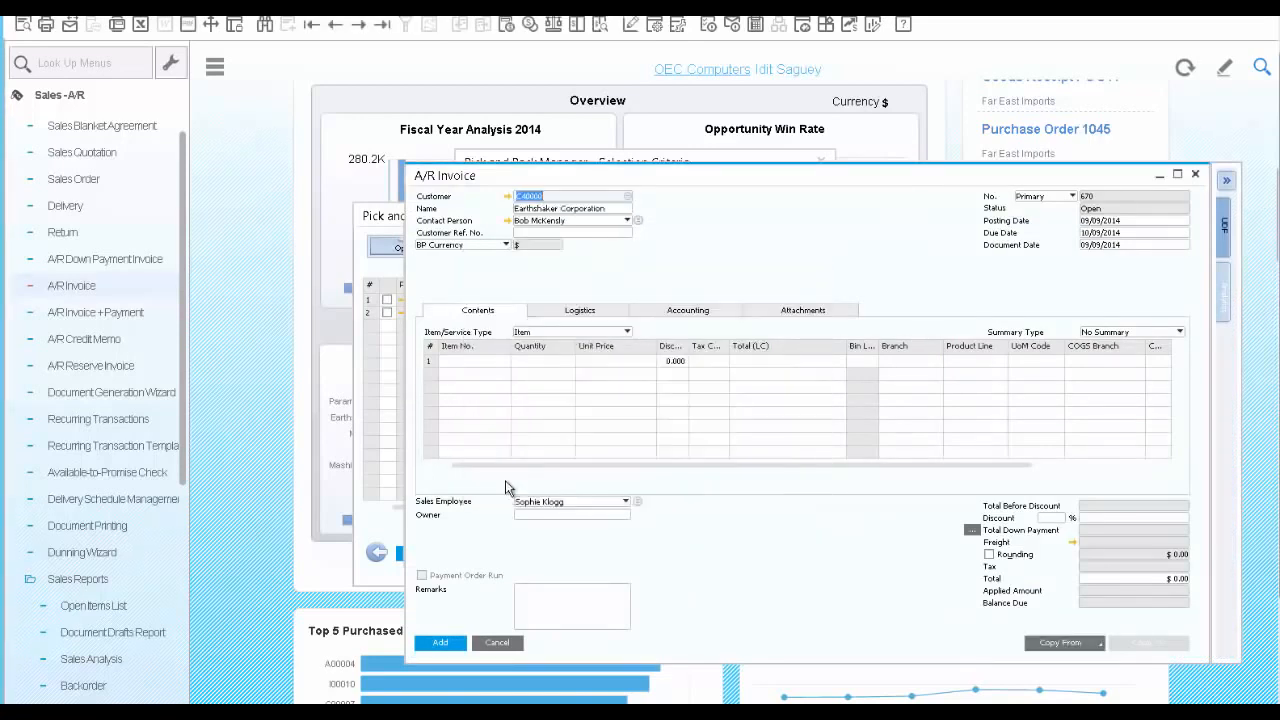
Copy Earthshaker's two deliveries dated 09/09/2014 into the invoice, using the current exchange rate and drawing all data.
click(1098, 642)
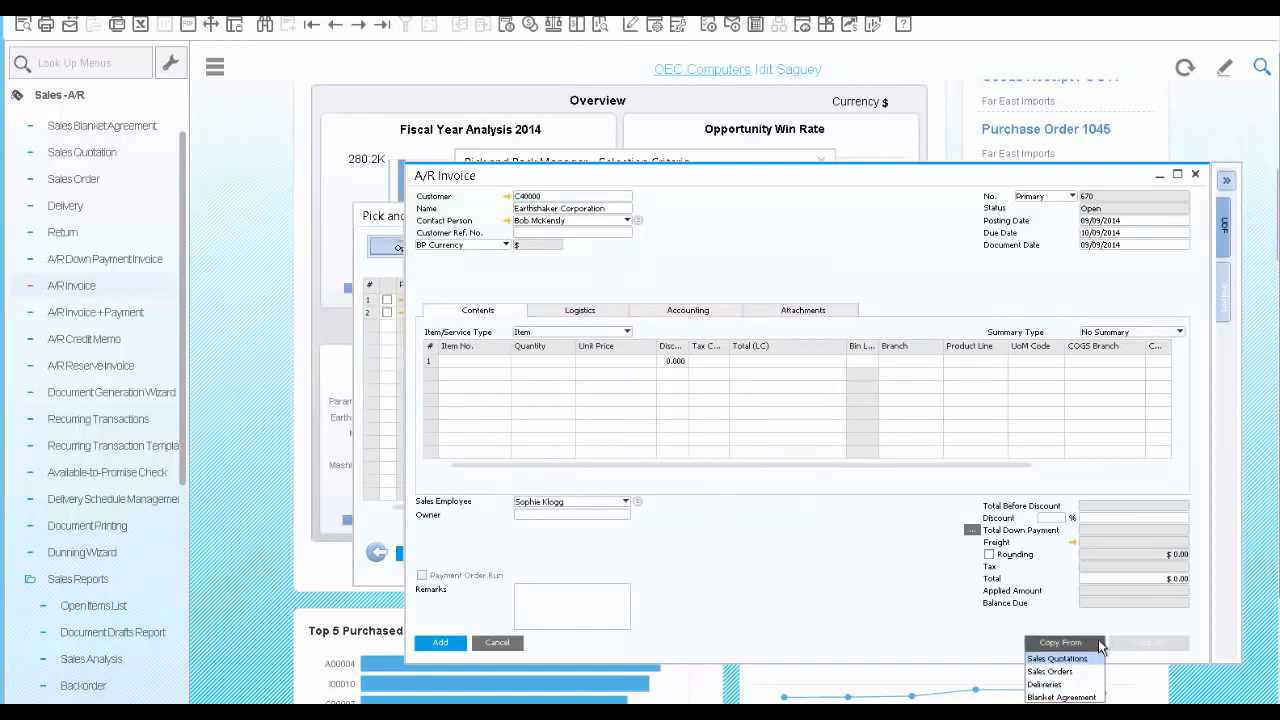
click(1066, 686)
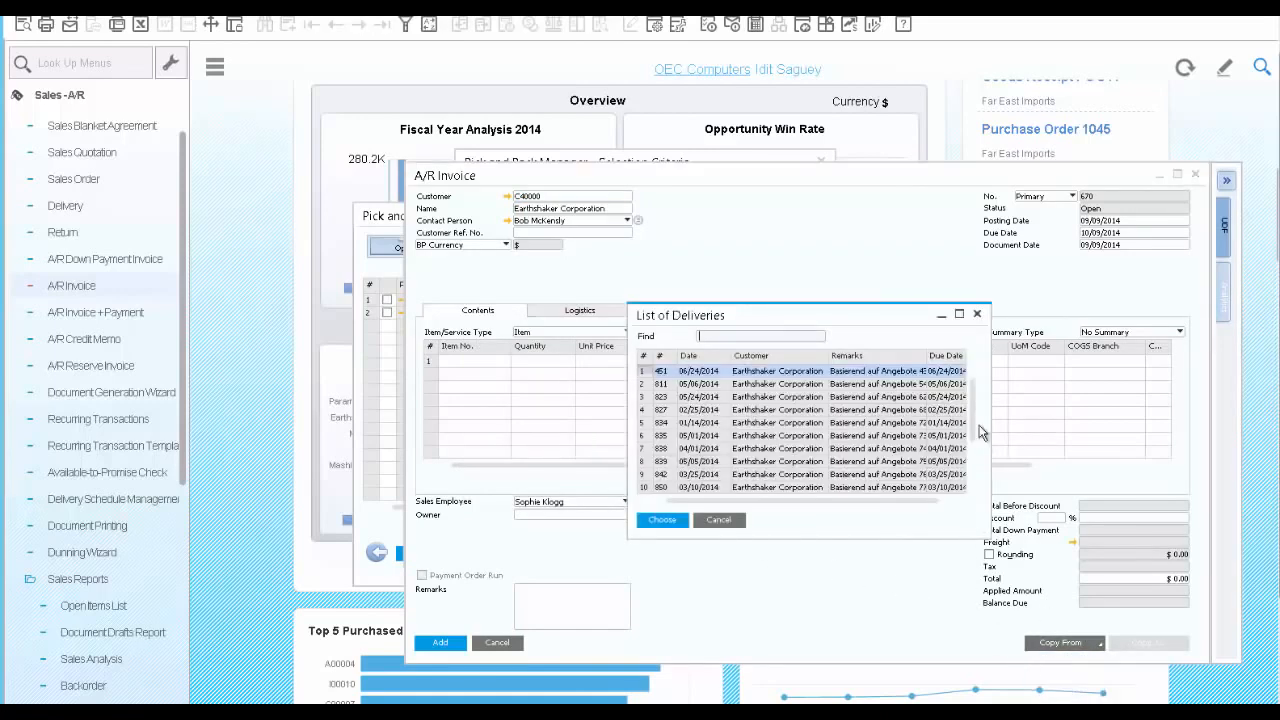
drag(972, 412, 974, 485)
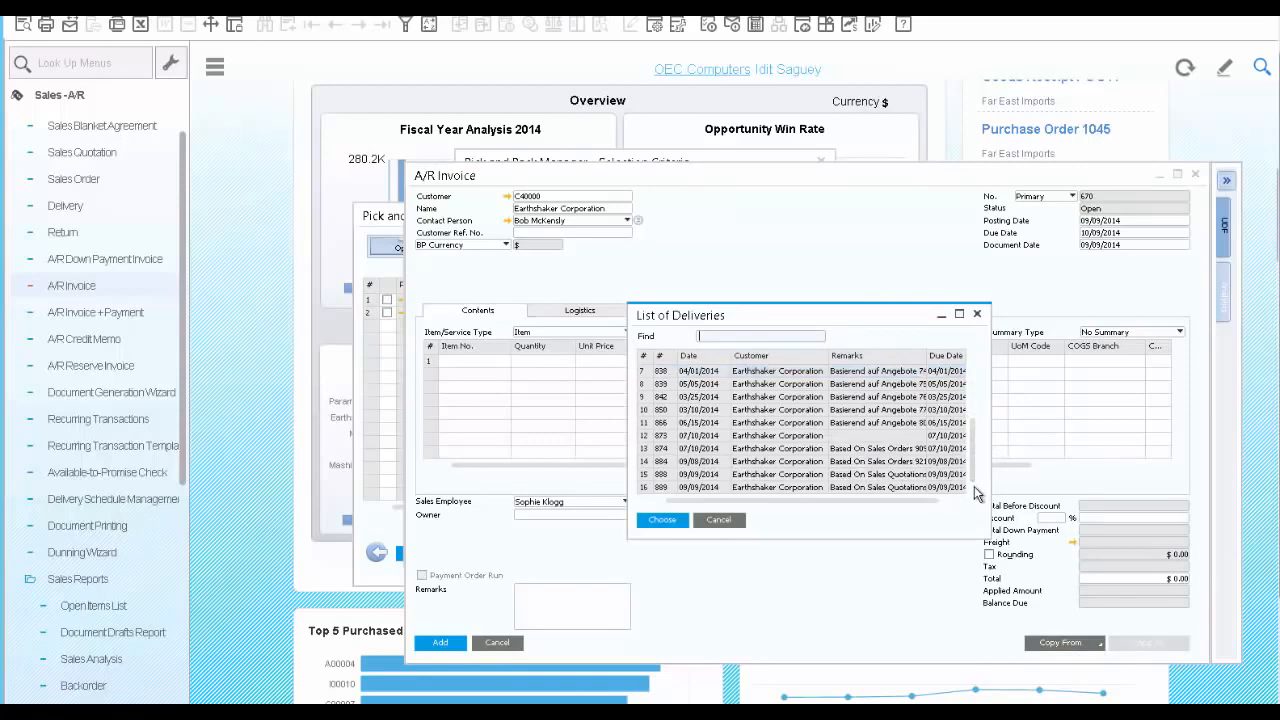
click(668, 475)
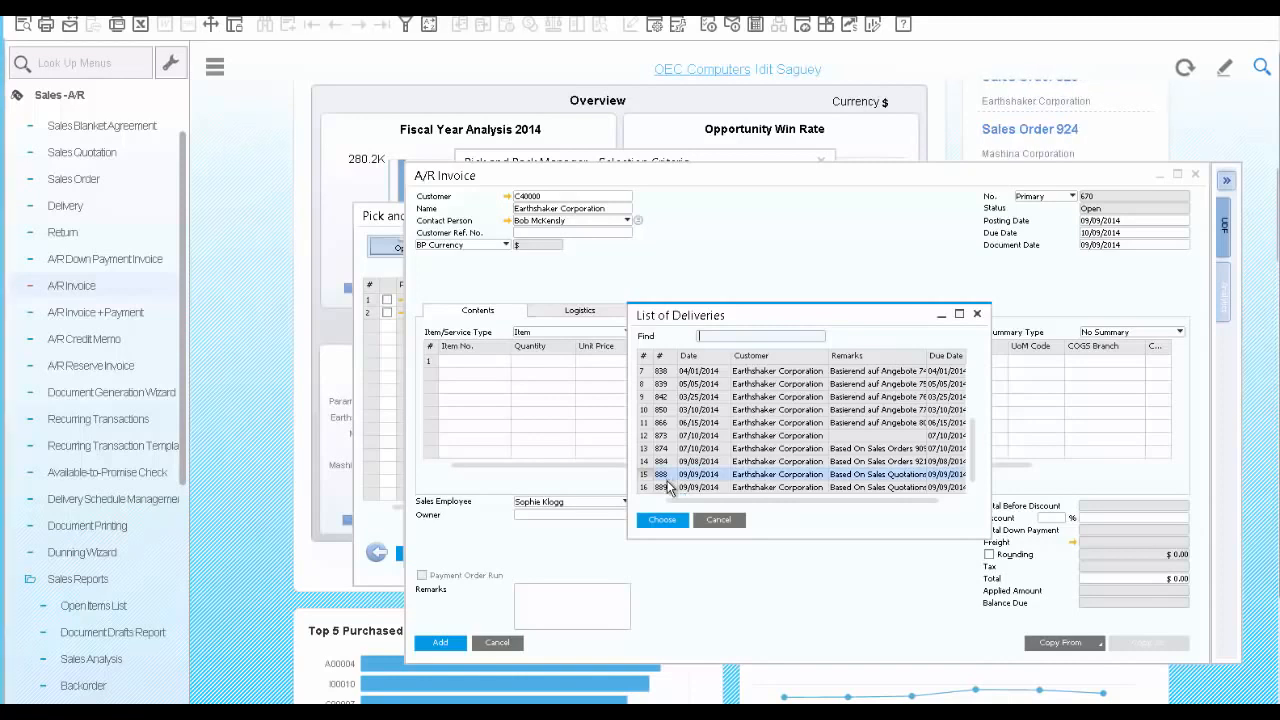
ctrl+click(668, 486)
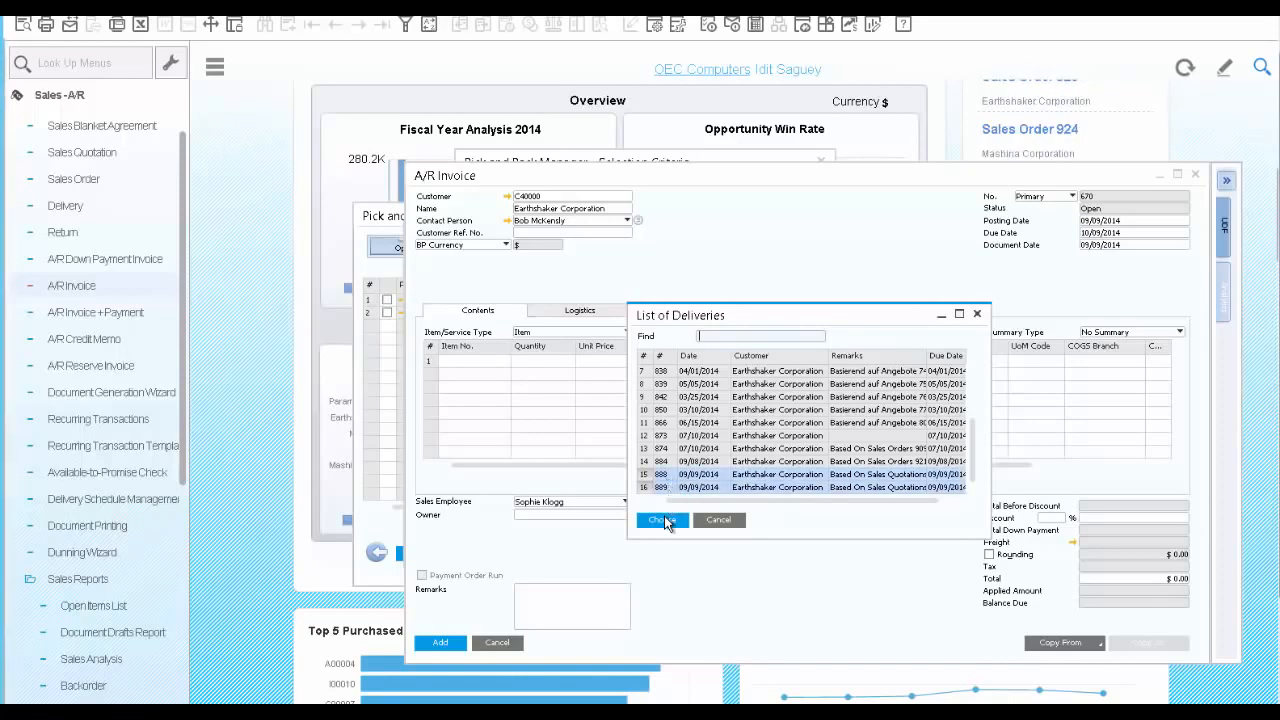
click(664, 521)
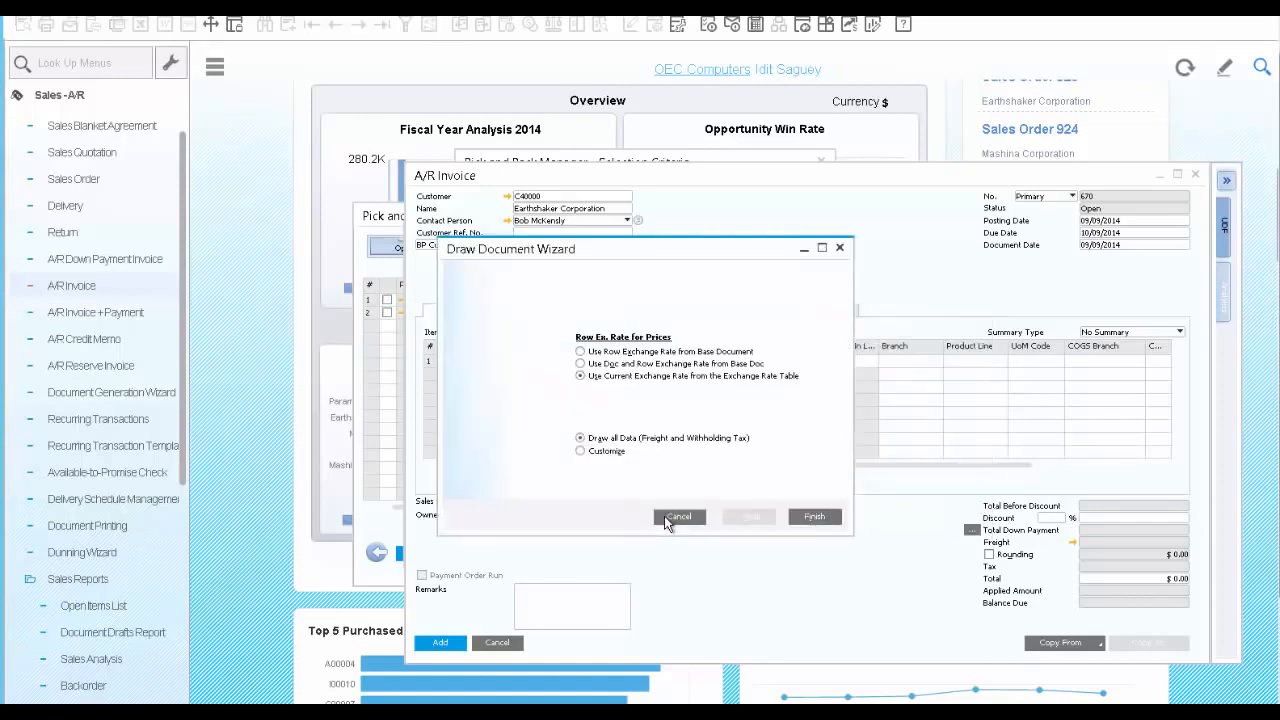
click(815, 517)
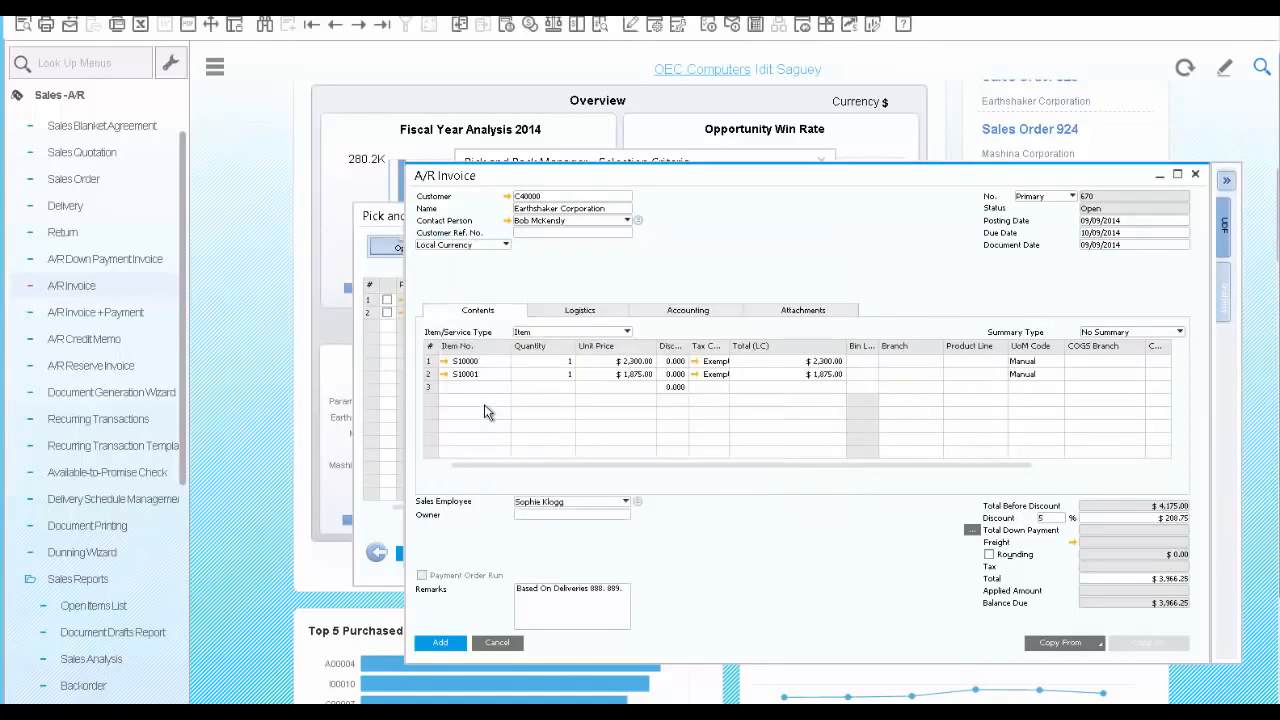
Add the Earthshaker Corporation A/R invoice, confirm the irreversible action, and open the saved invoice's relationship map.
click(441, 643)
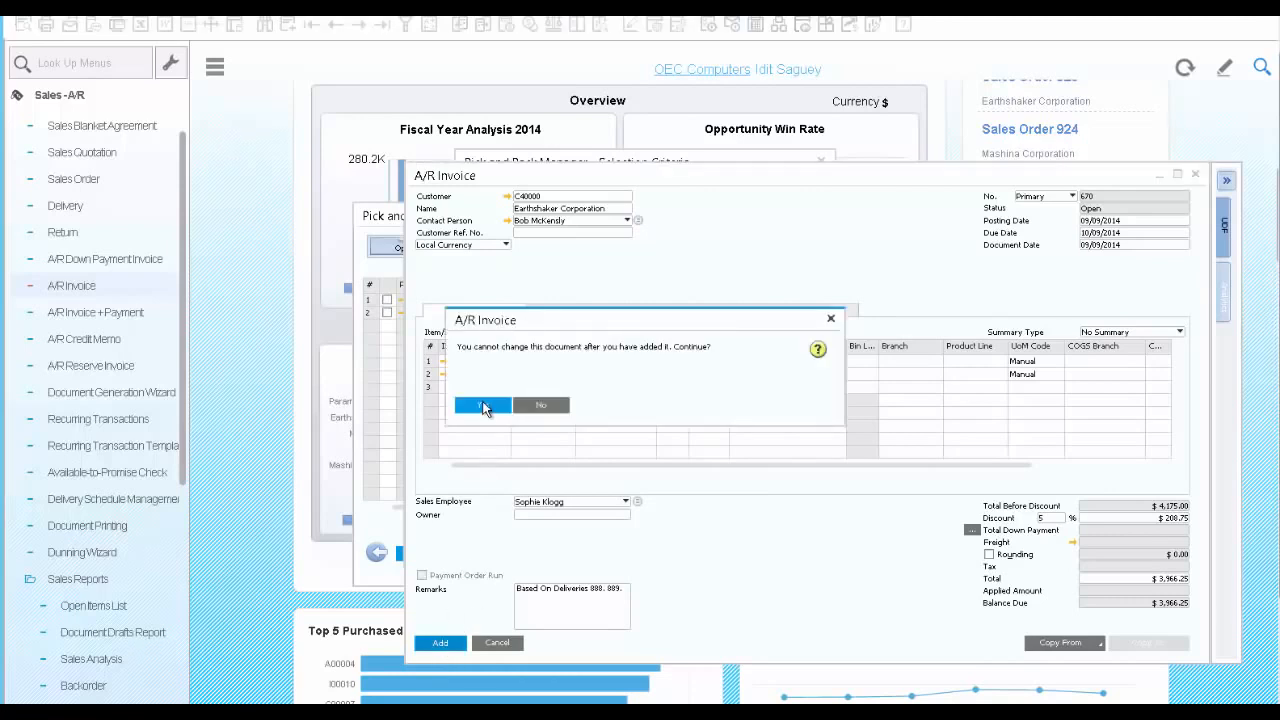
click(484, 406)
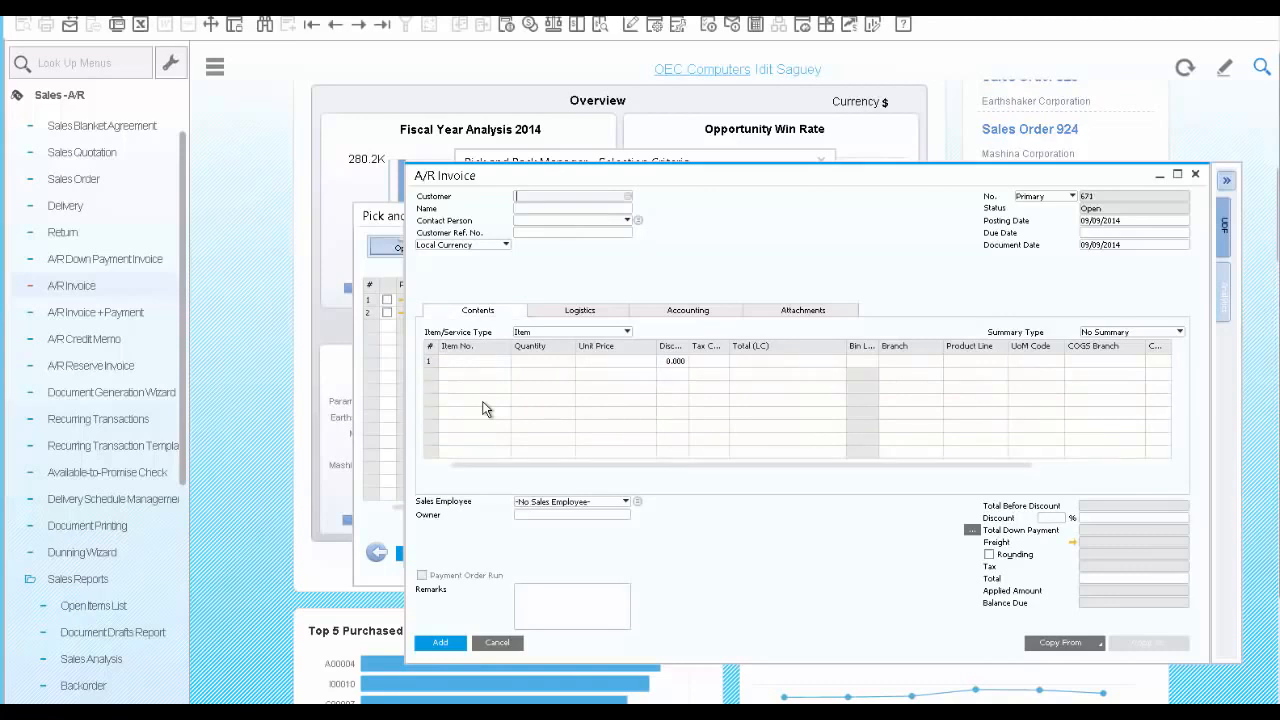
click(383, 31)
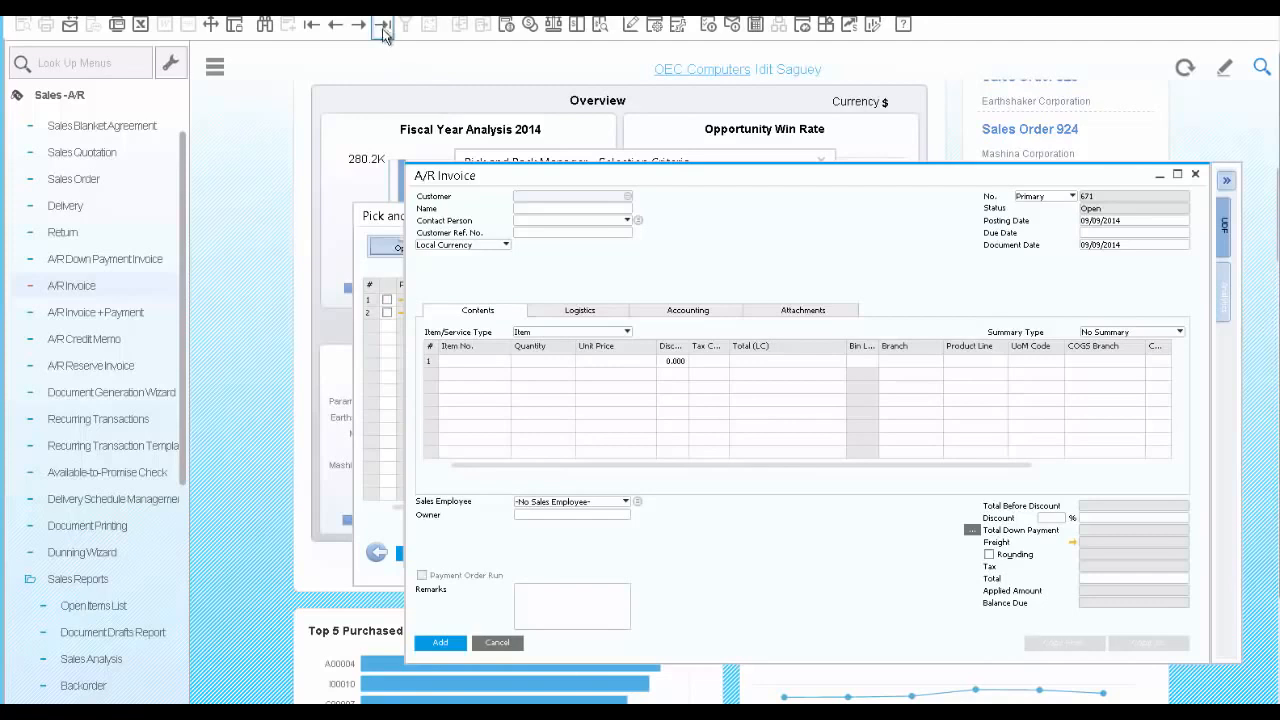
right_click(737, 245)
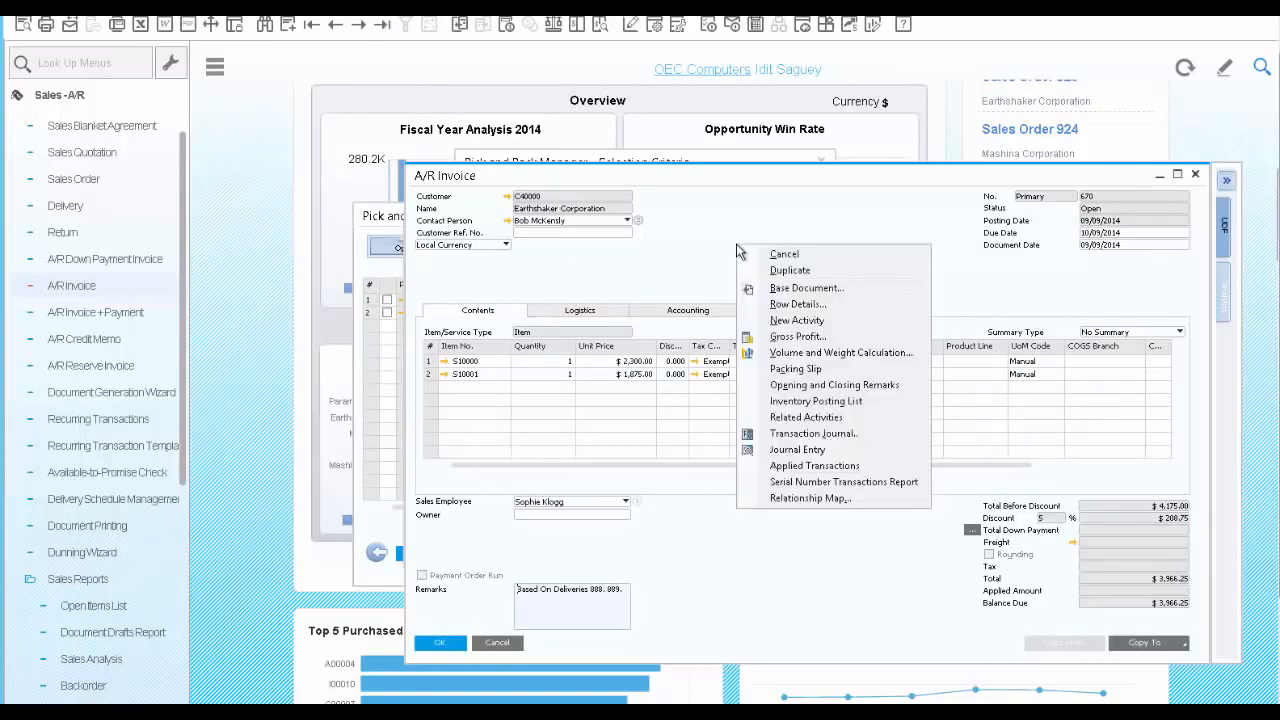
click(806, 499)
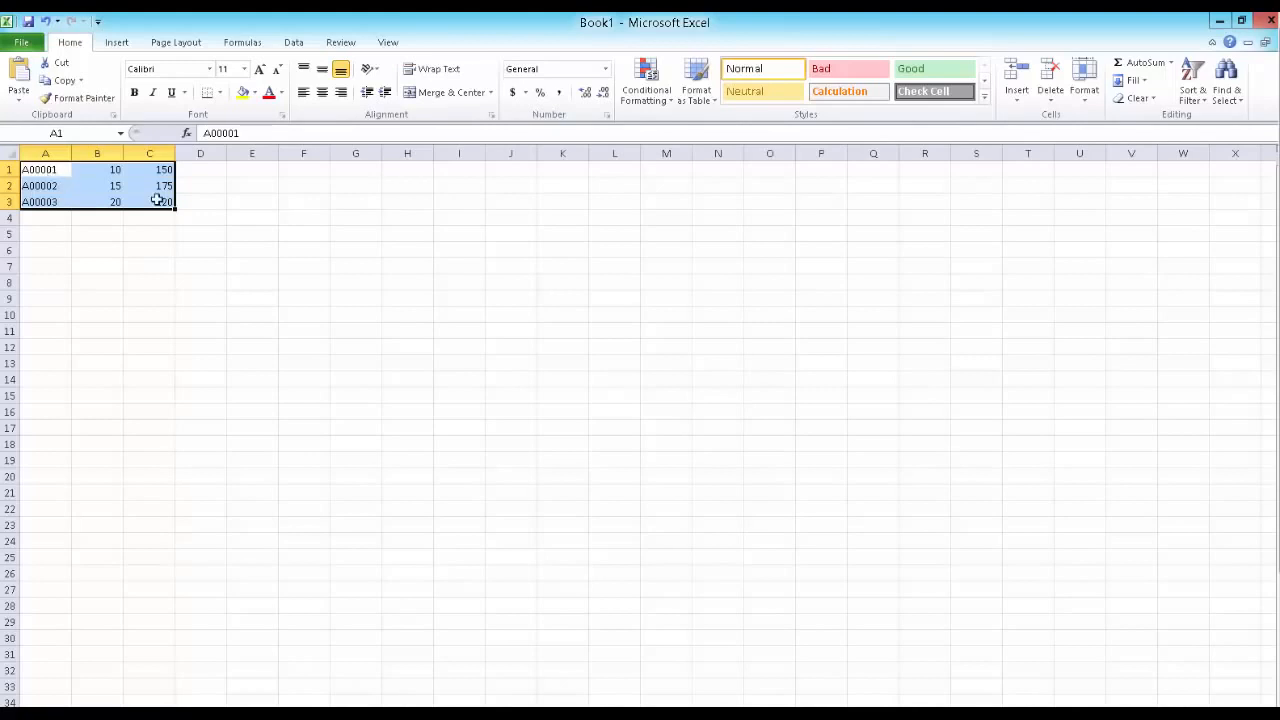
Copy the item numbers, quantities and prices in A1:C3 from the Excel workbook into Parameter Technology's sales order in SAP Business One.
key(ctrl+c)
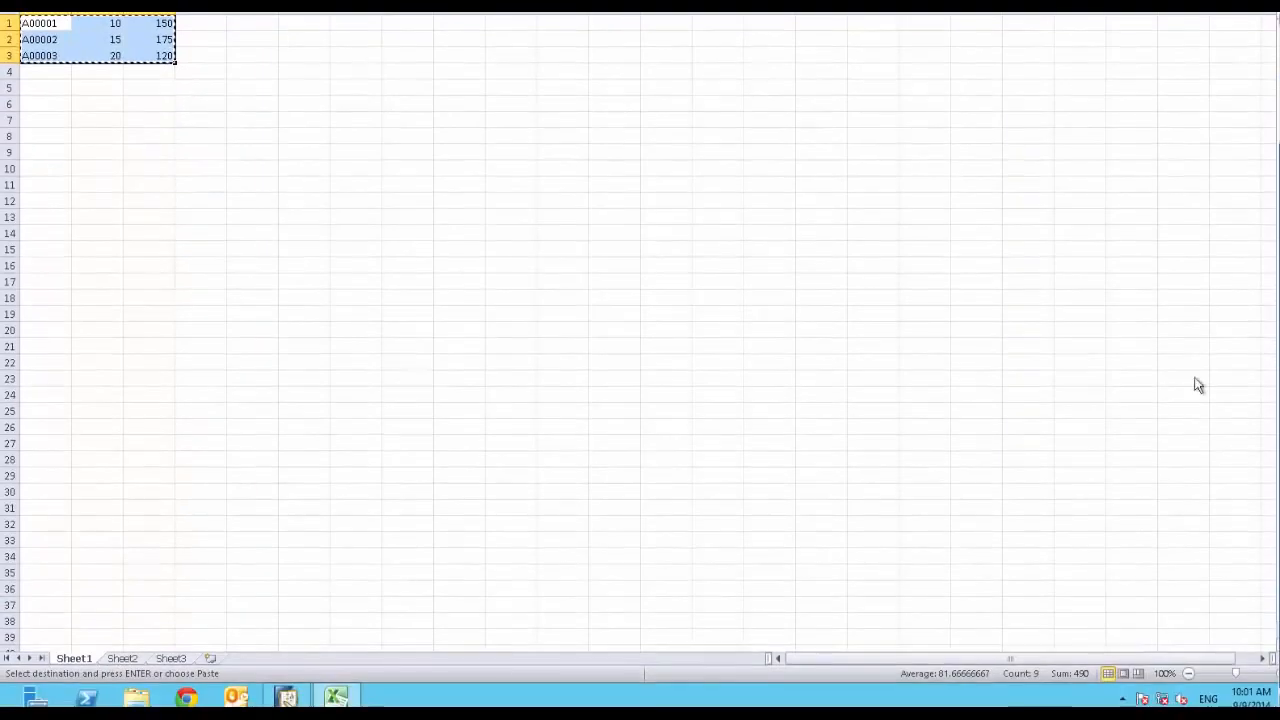
click(287, 697)
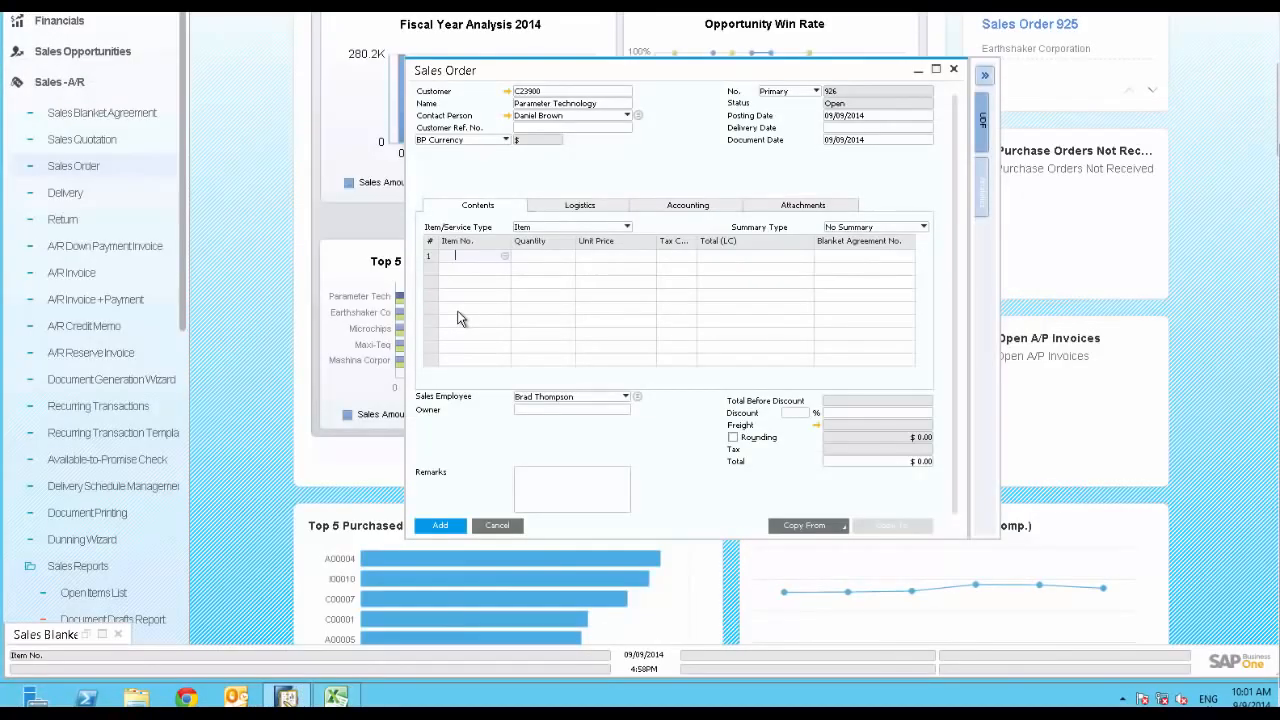
key(ctrl+v)
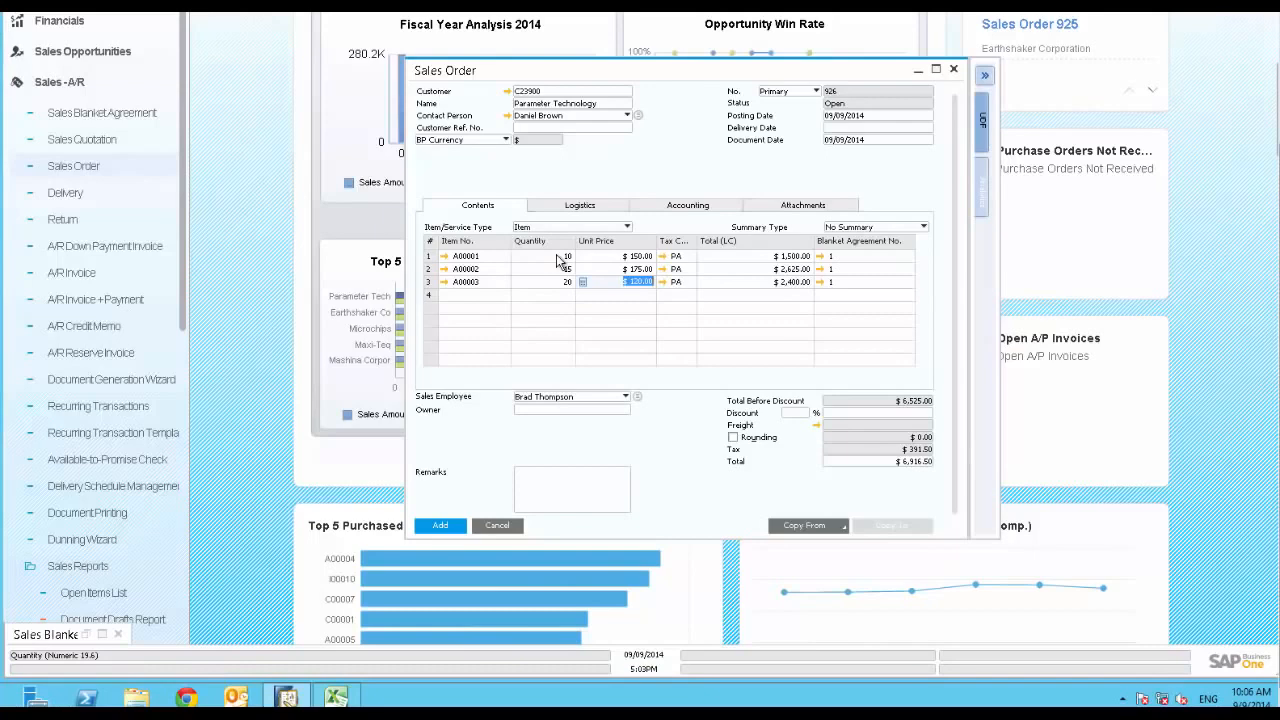
Examine the blanket agreement linked to the order's first row, including its item details, the A00001 release schedule and related documents.
click(818, 257)
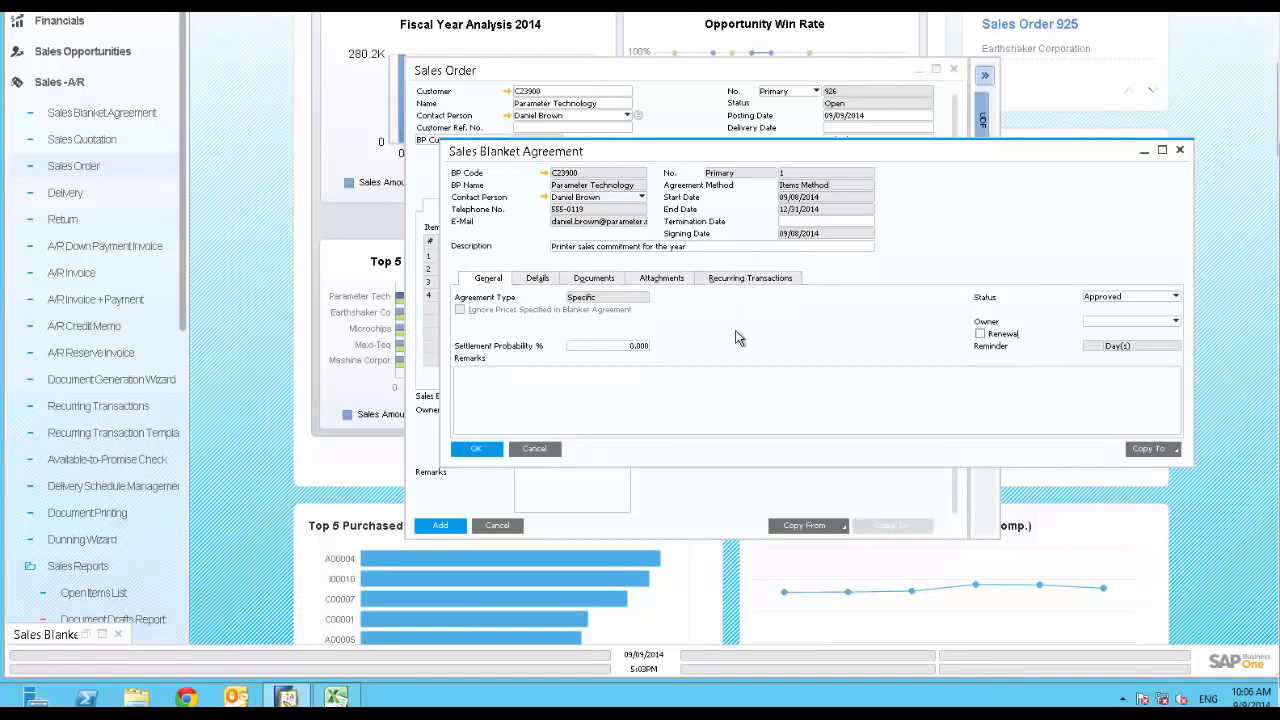
click(538, 279)
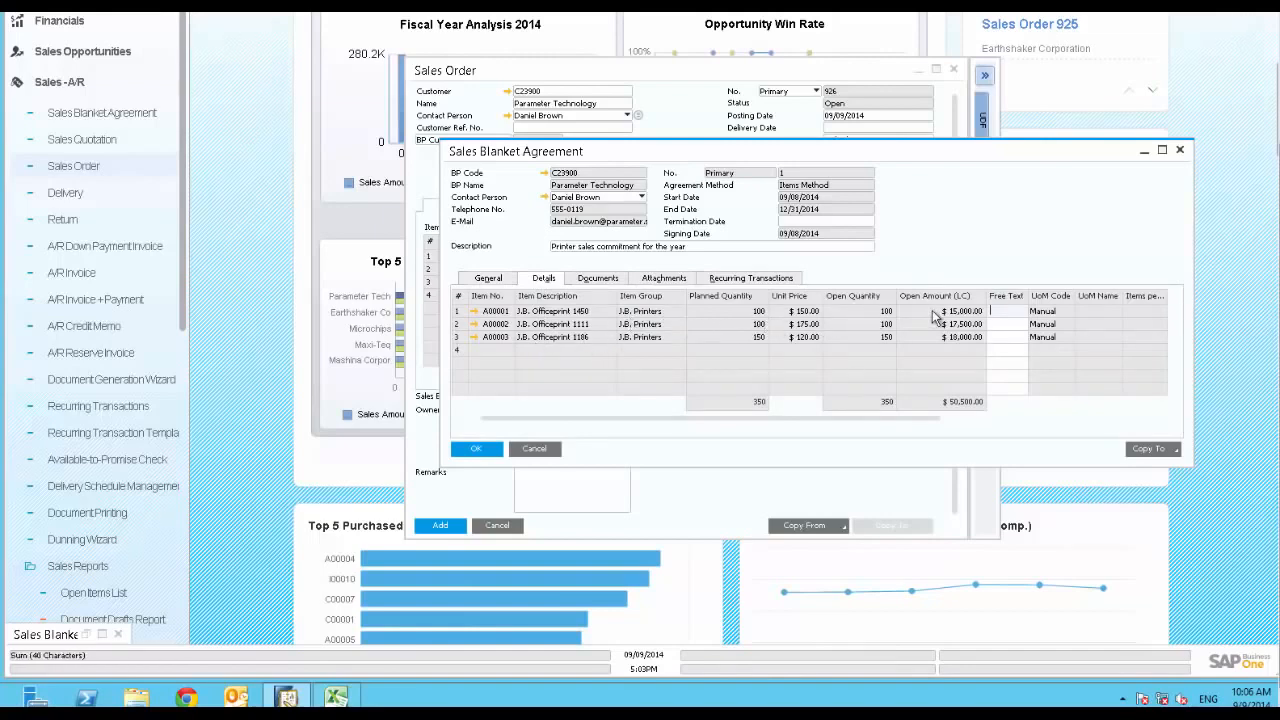
double_click(460, 315)
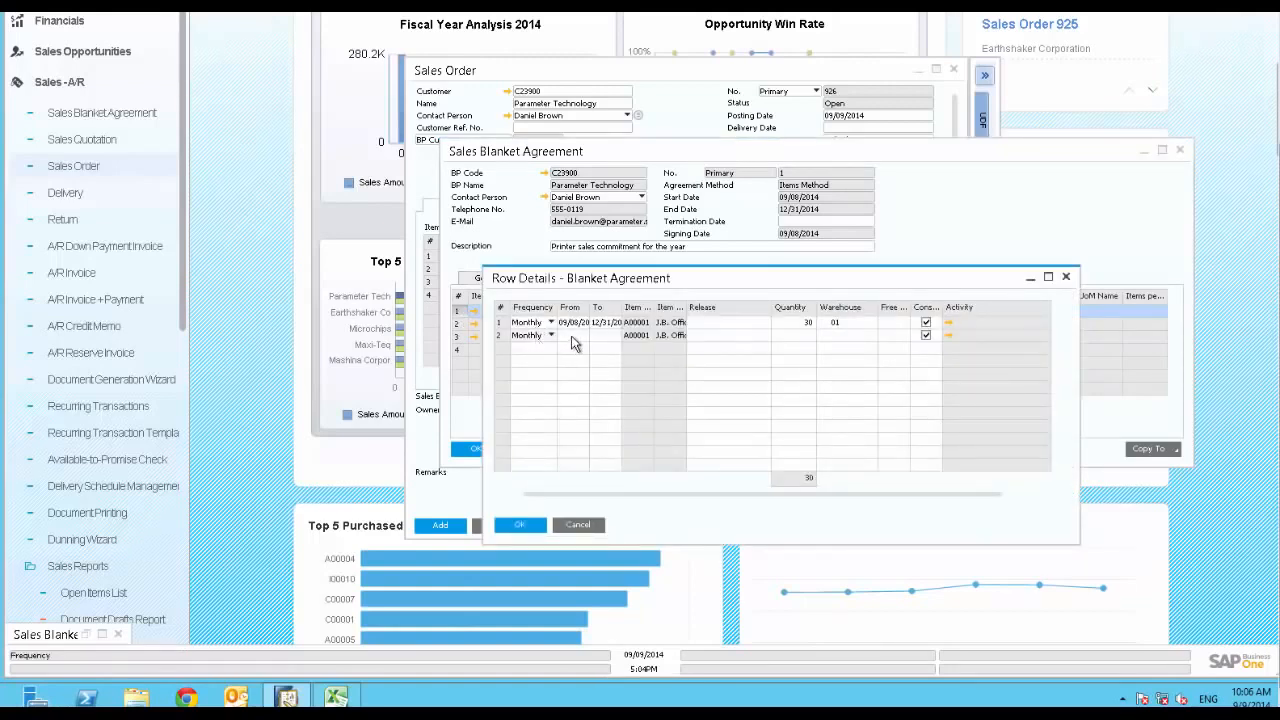
click(520, 524)
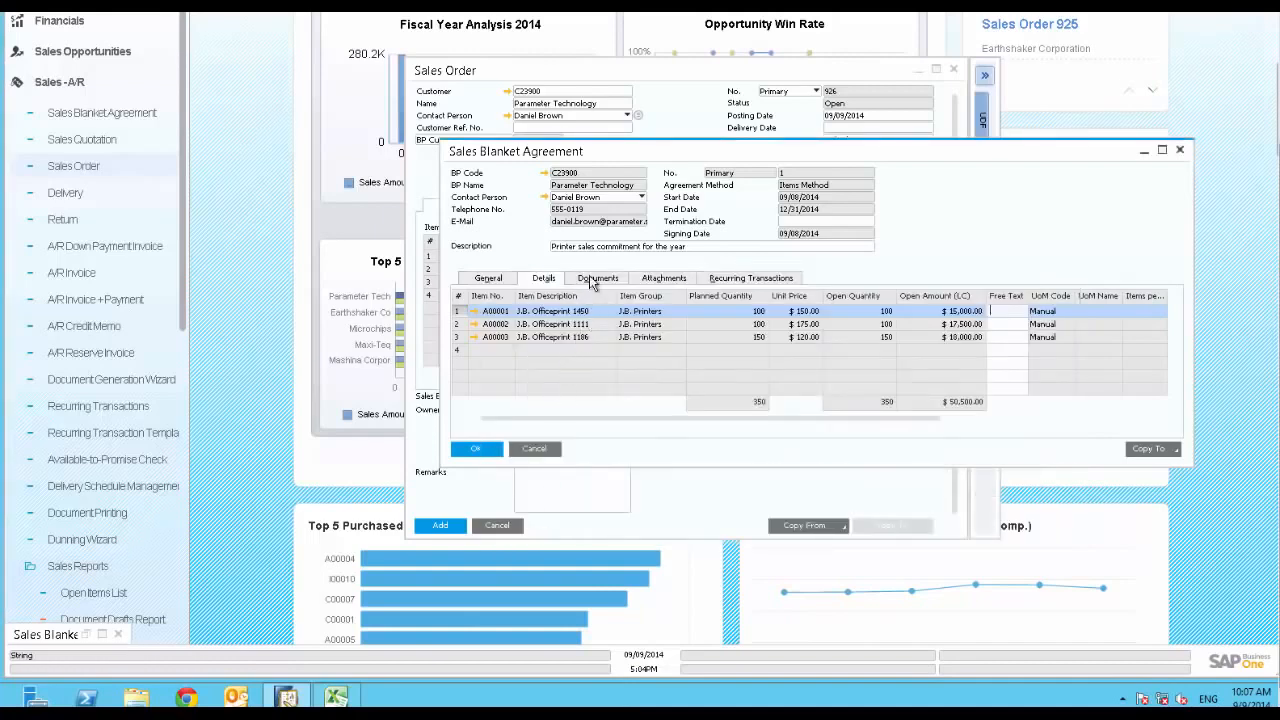
click(591, 284)
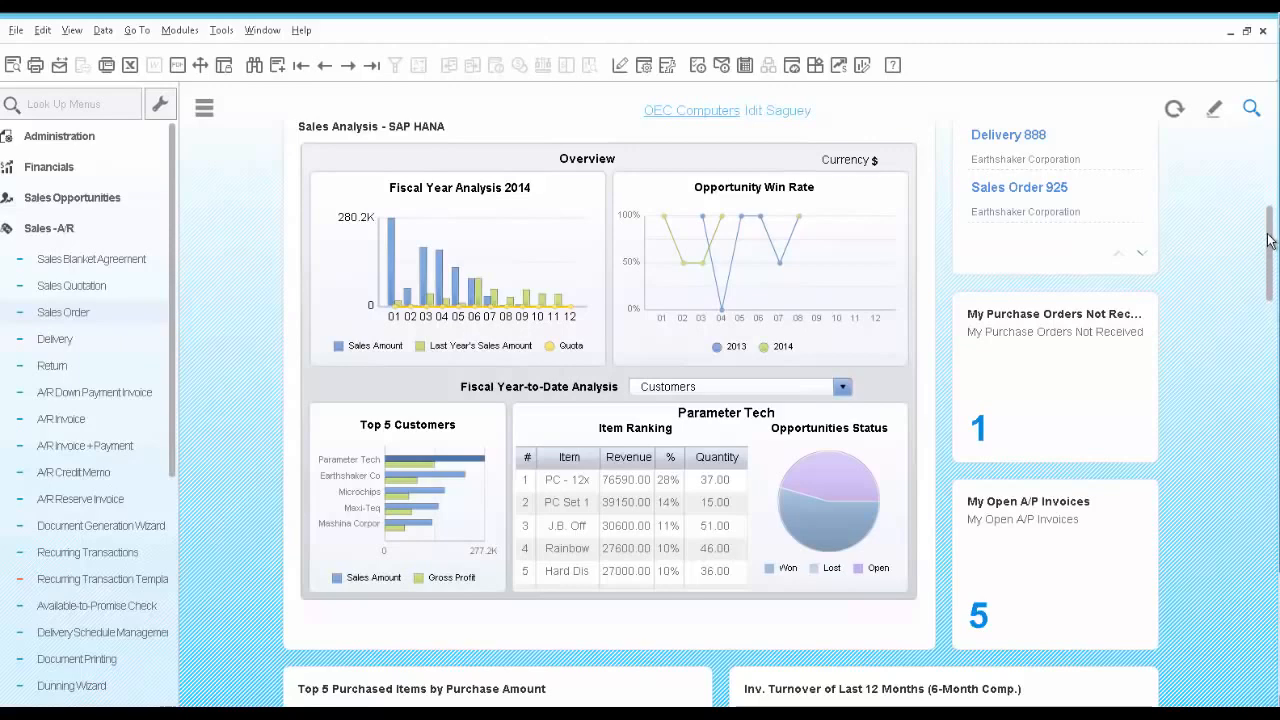
Look over the home dashboard and inspect the Sales Analysis charts for fiscal year 2014 sales and the top five customers.
drag(1270, 240, 1276, 514)
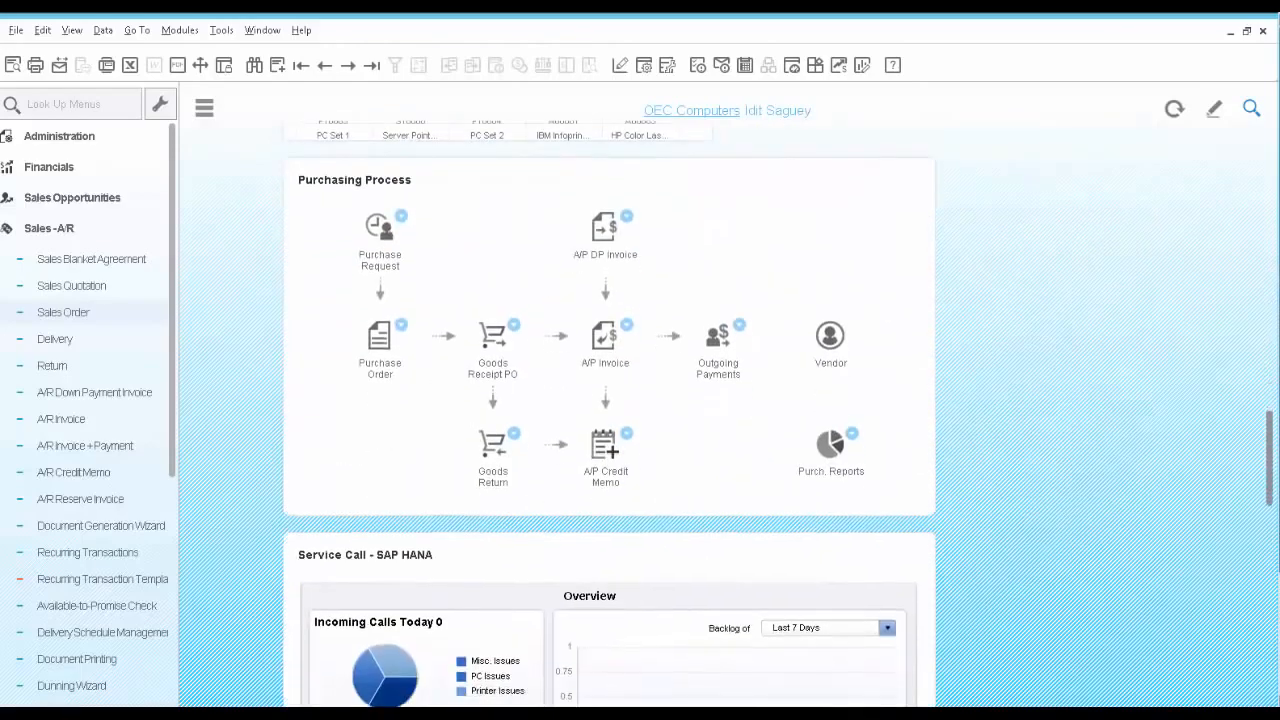
drag(1270, 455, 1268, 231)
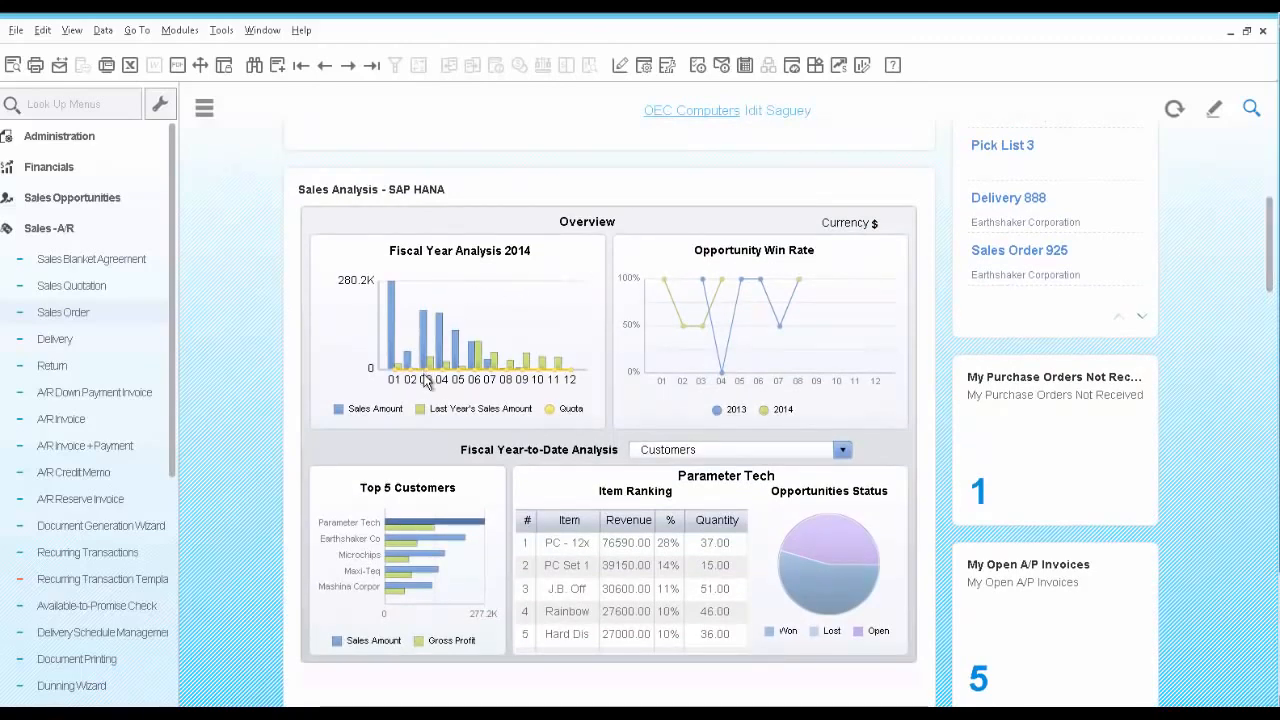
mouse_move(428, 375)
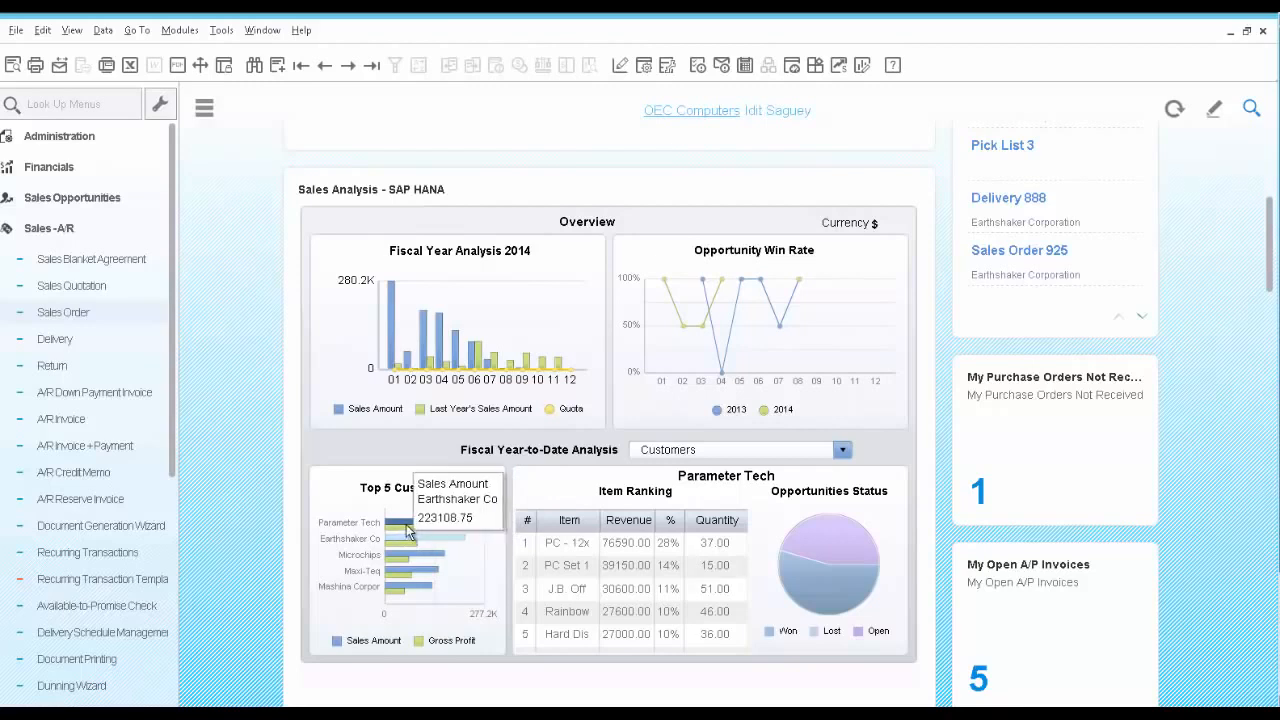
mouse_move(408, 532)
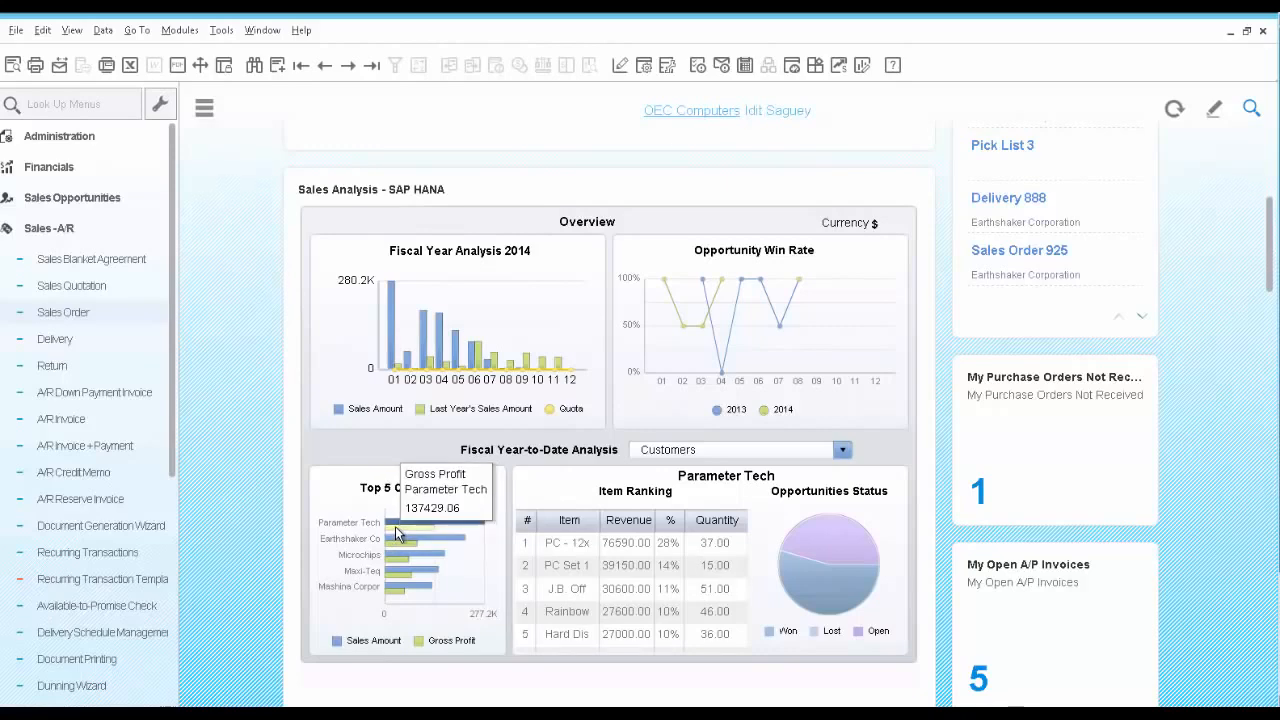
Switch the dashboard's Fiscal Year-to-Date Analysis to Sales Employees and inspect the top five employees chart.
click(711, 452)
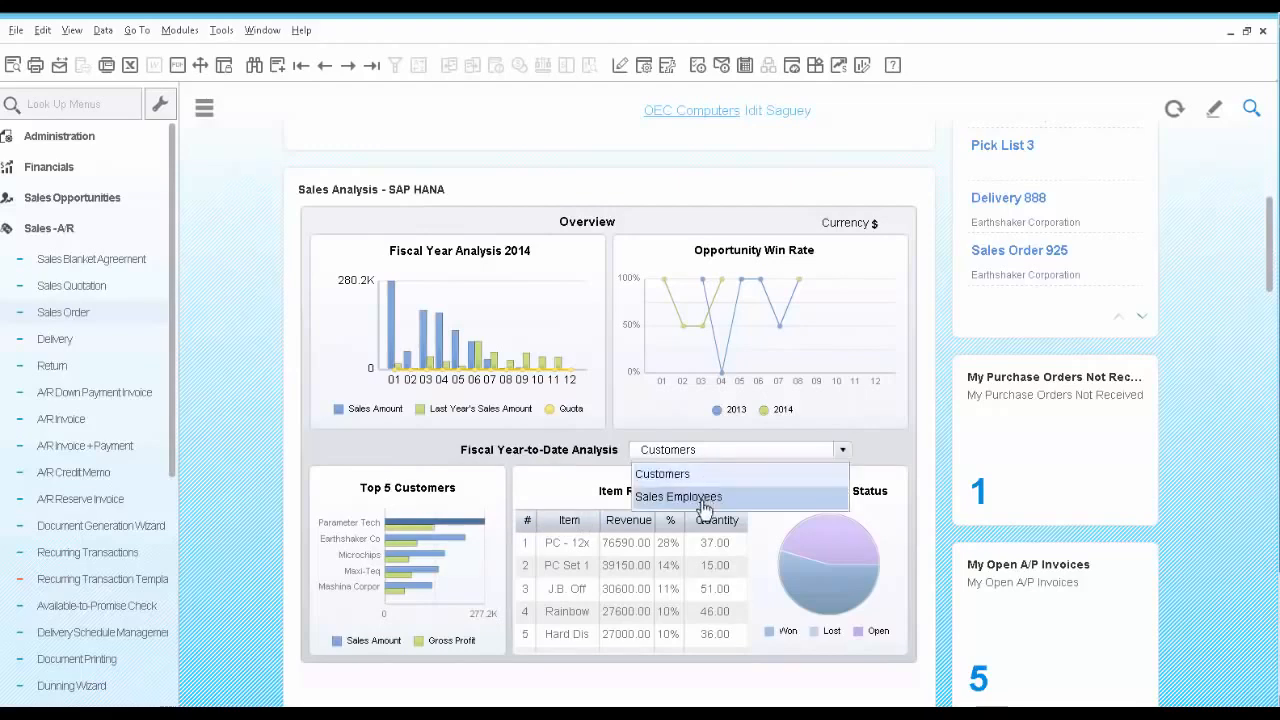
click(704, 504)
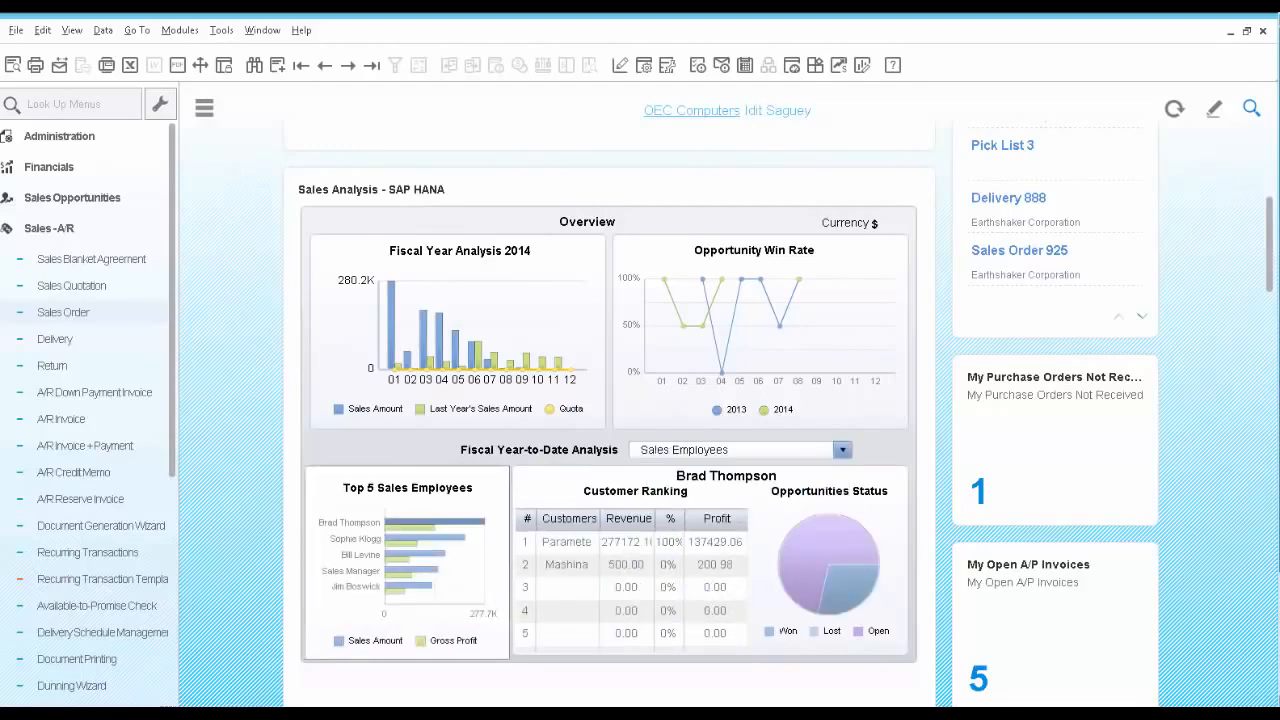
mouse_move(402, 535)
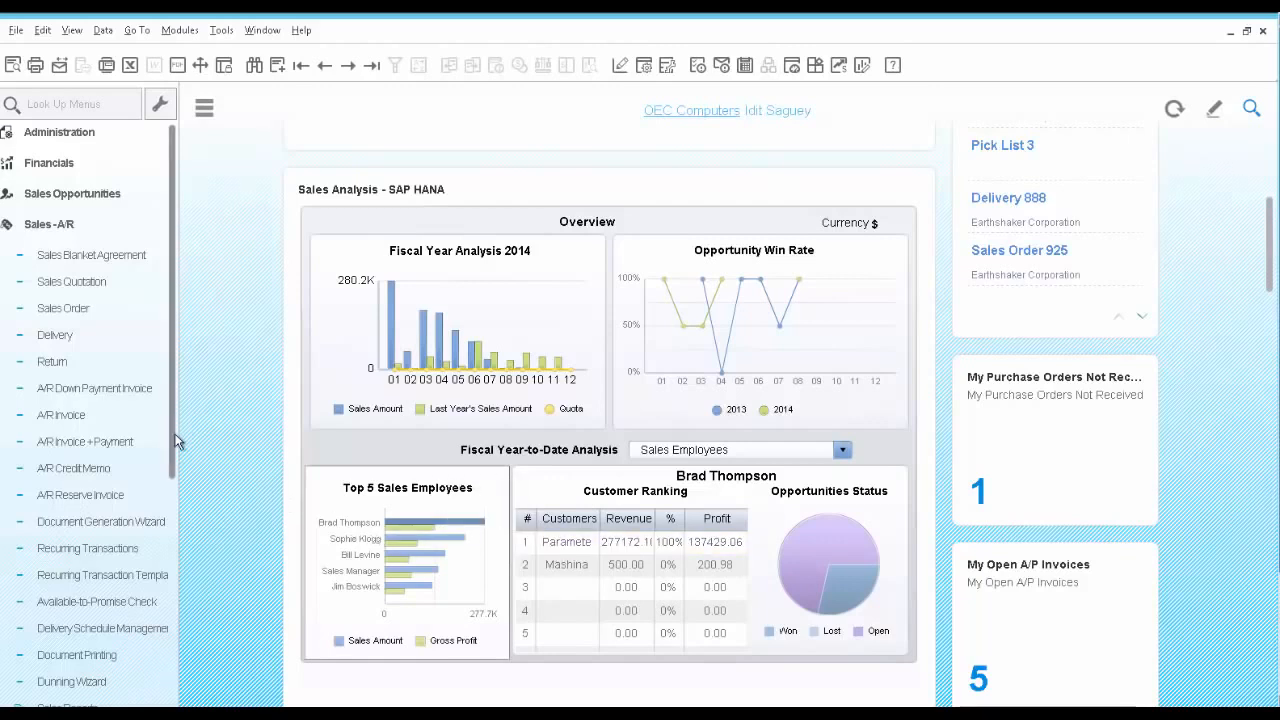
Run the SP Commission by Invoices report with the preset employee and posting dates 01/01/2014 to 09/08/2014, and enlarge it to show the commission sums.
scroll(170, 500, down, 3)
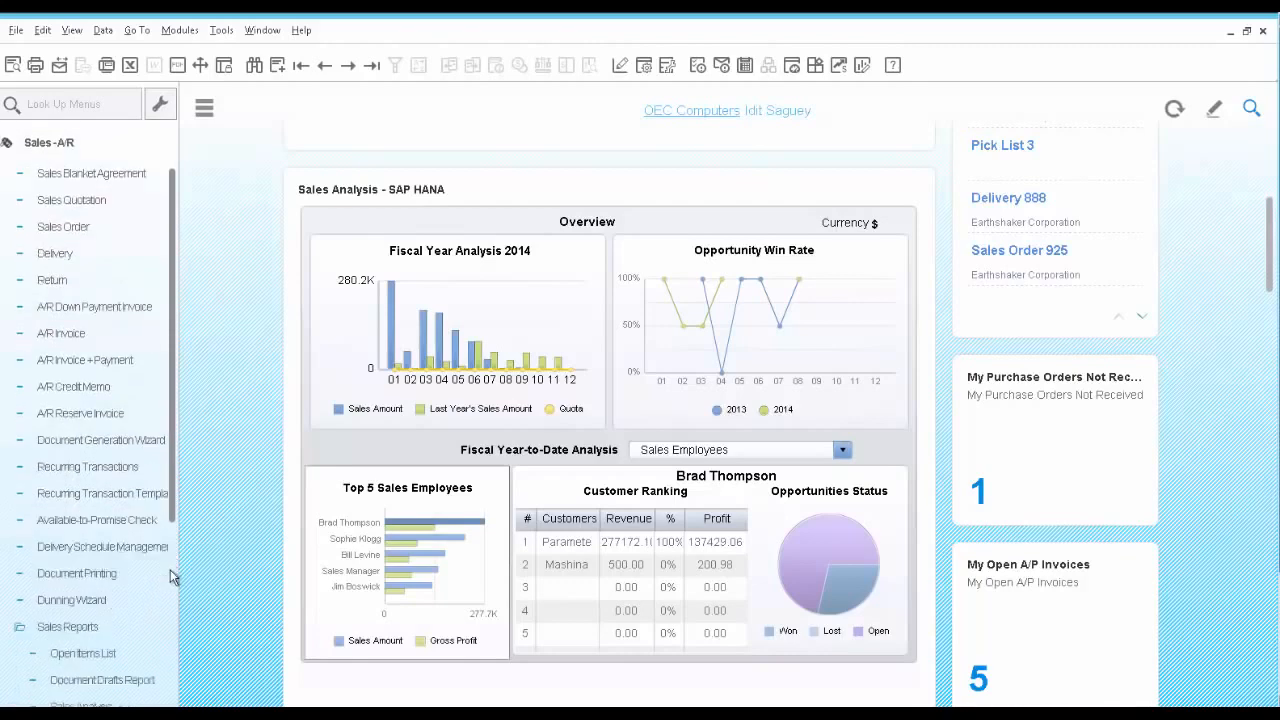
scroll(170, 577, down, 3)
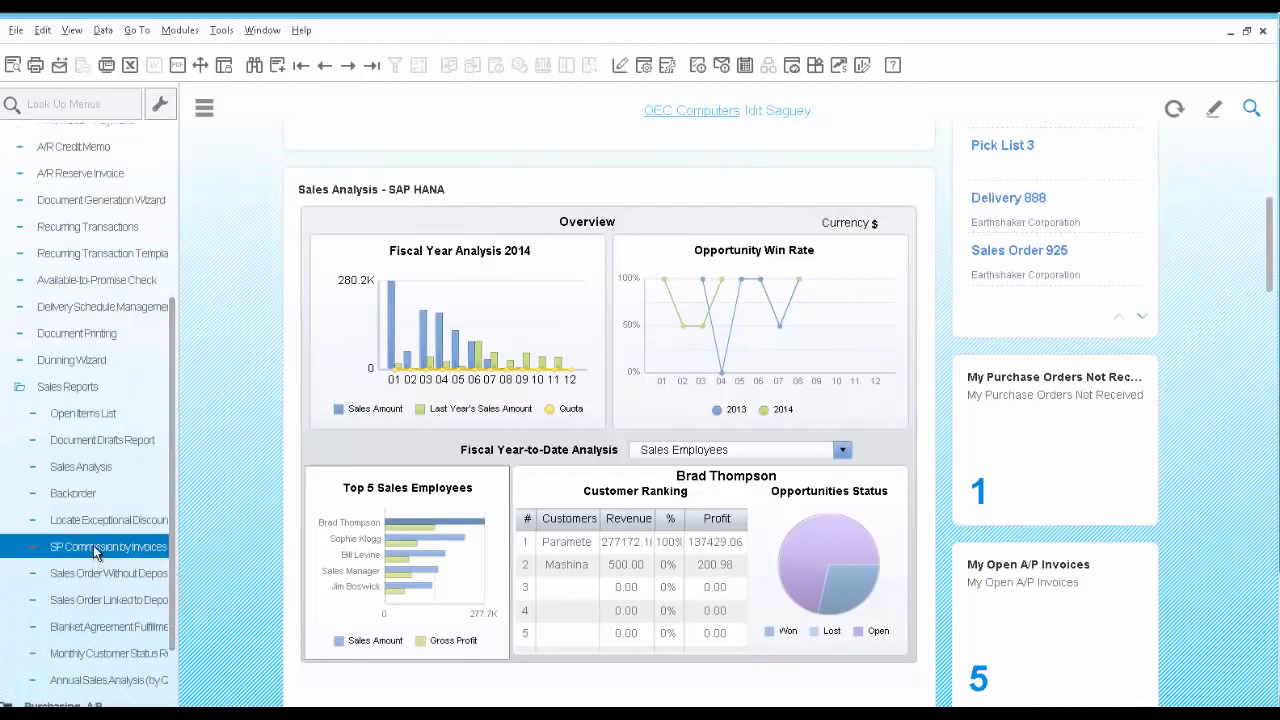
click(95, 550)
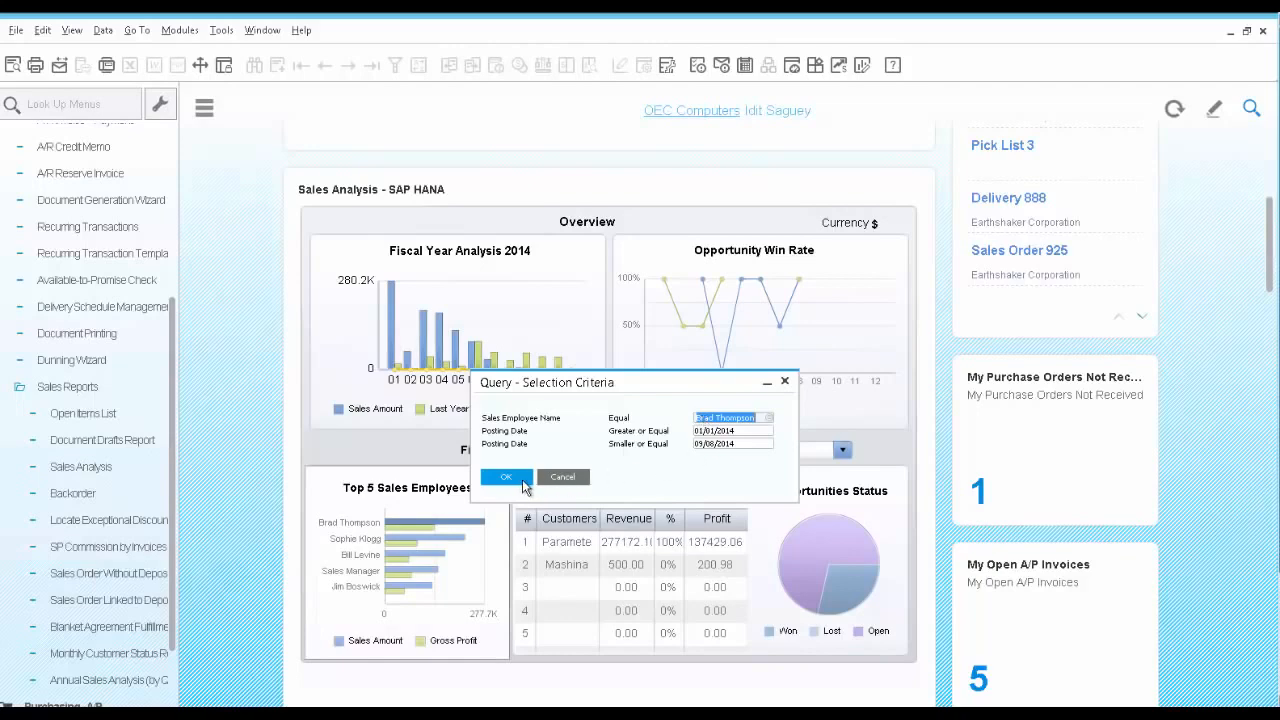
click(514, 480)
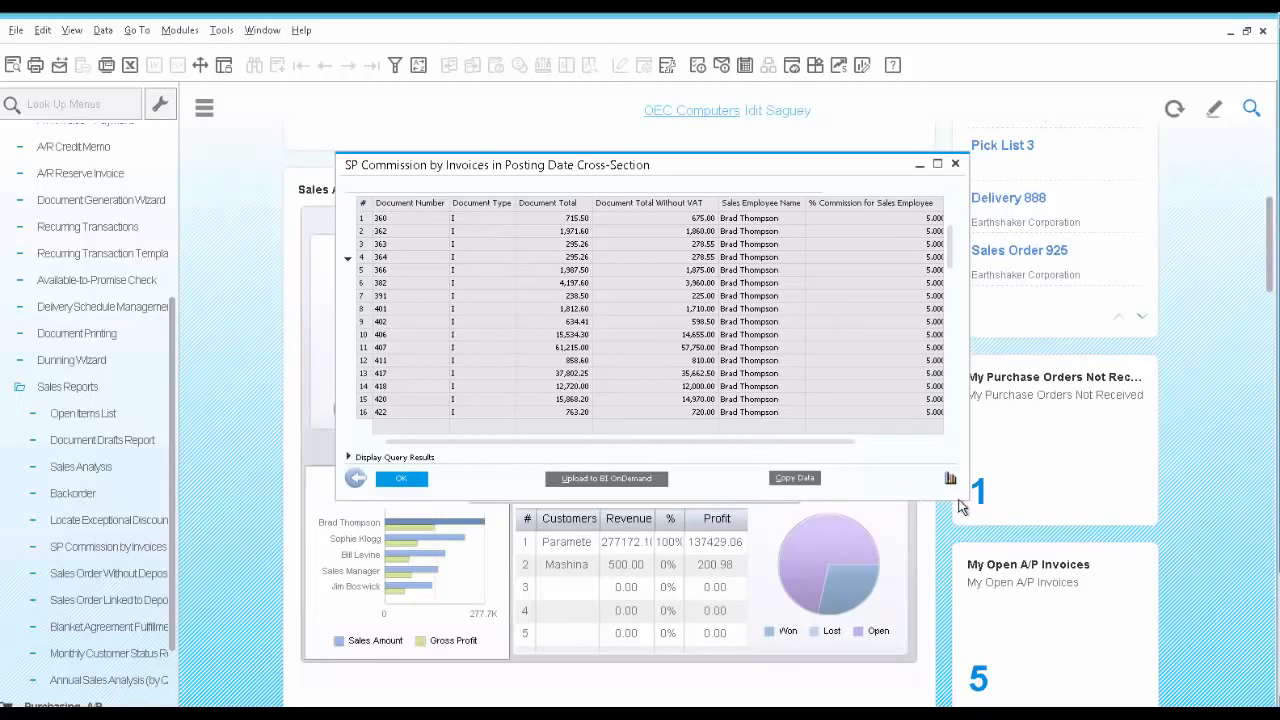
drag(960, 505, 1138, 586)
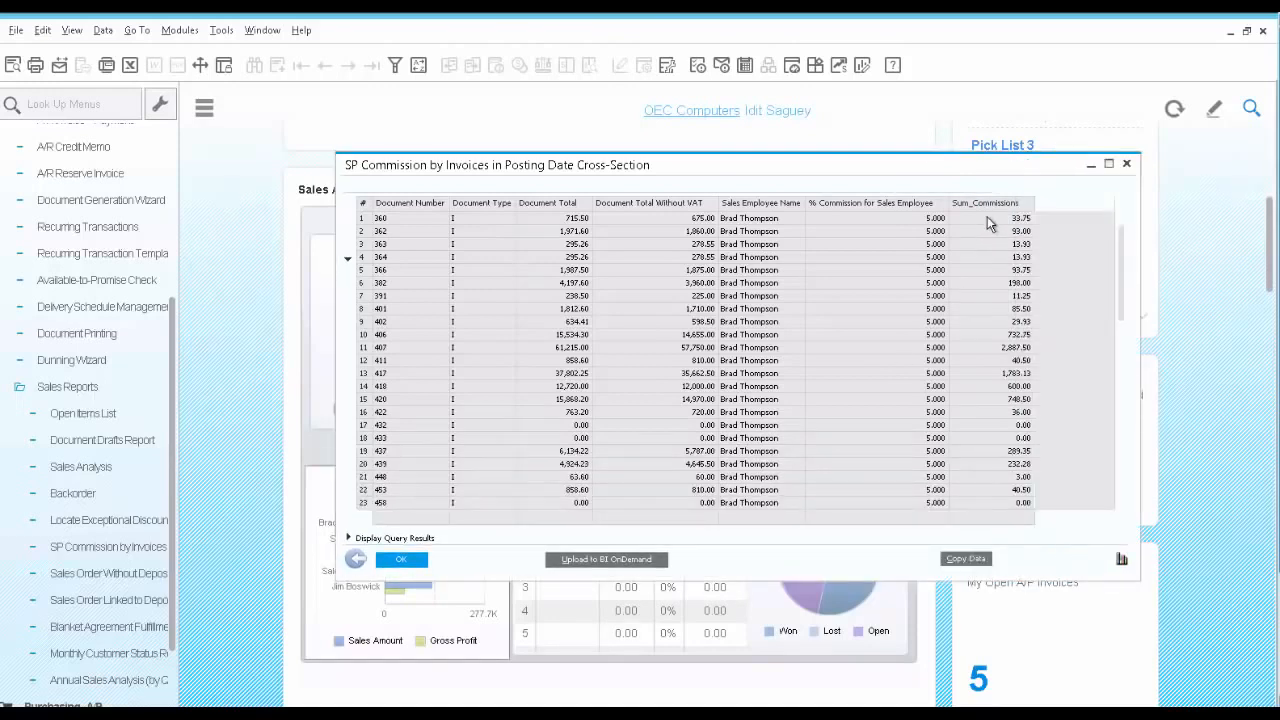